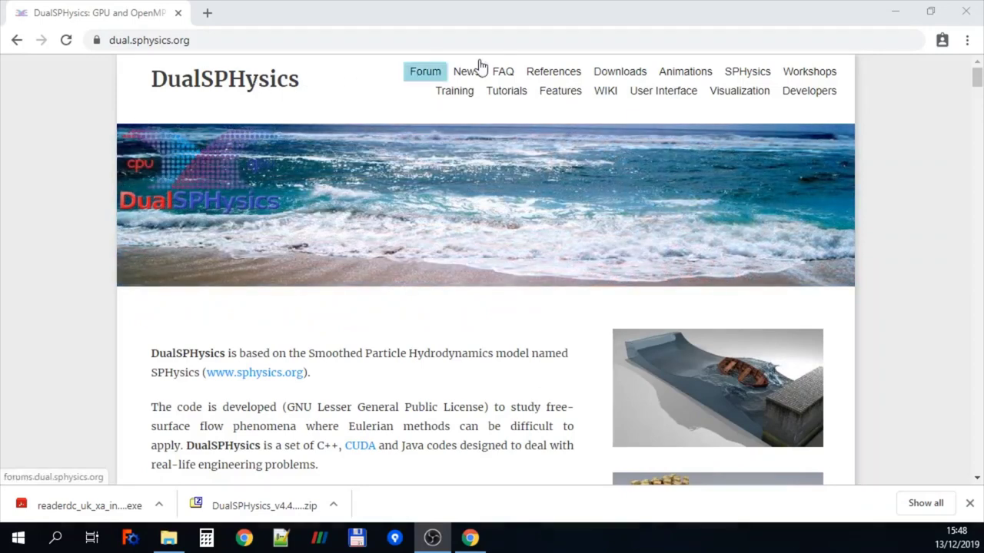
Open the Downloads page and scroll down to the request form
left_click(621, 73)
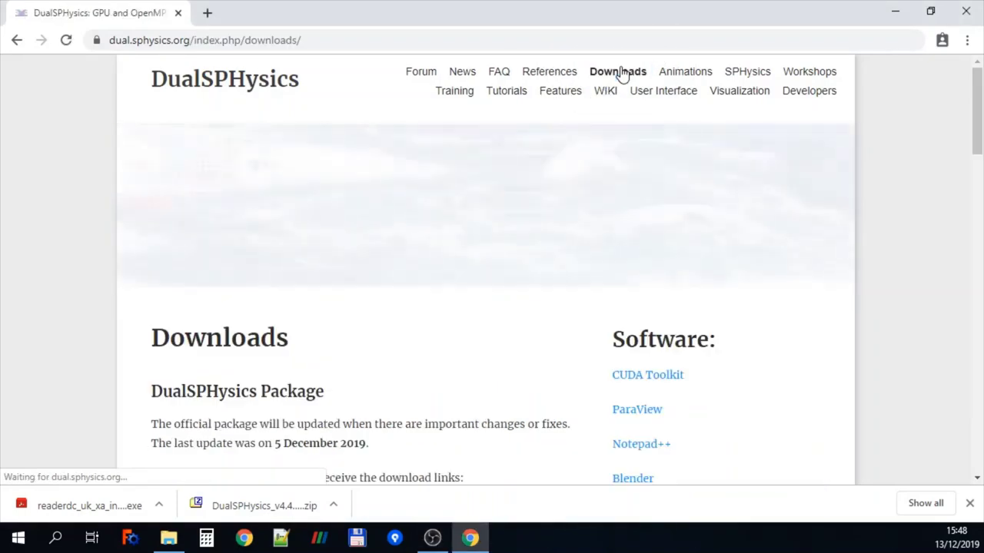
scroll(470, 239, "down", 1)
scroll(472, 240, "down", 3)
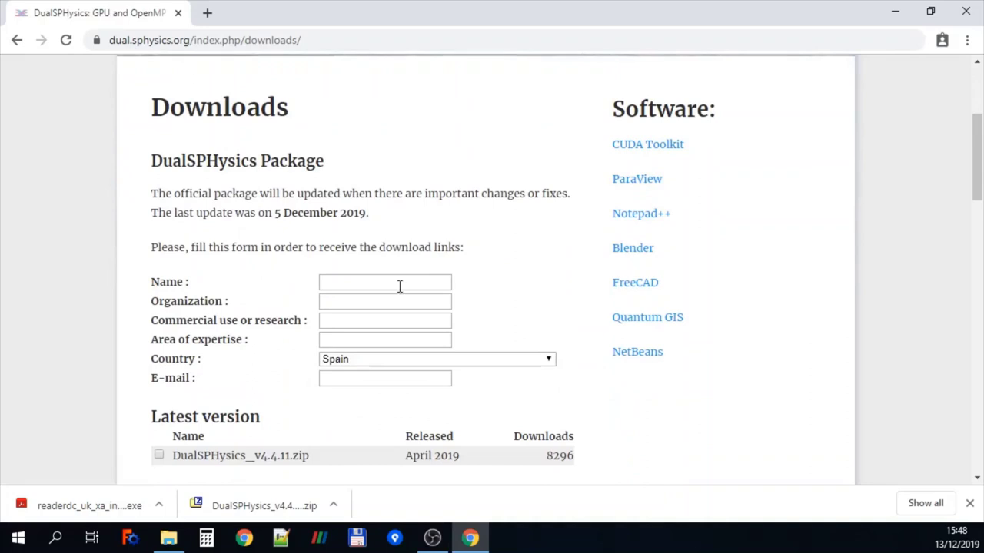
Fill the form with a name, organization University, Research use, CFD expertise and an e-mail address
left_click(336, 283)
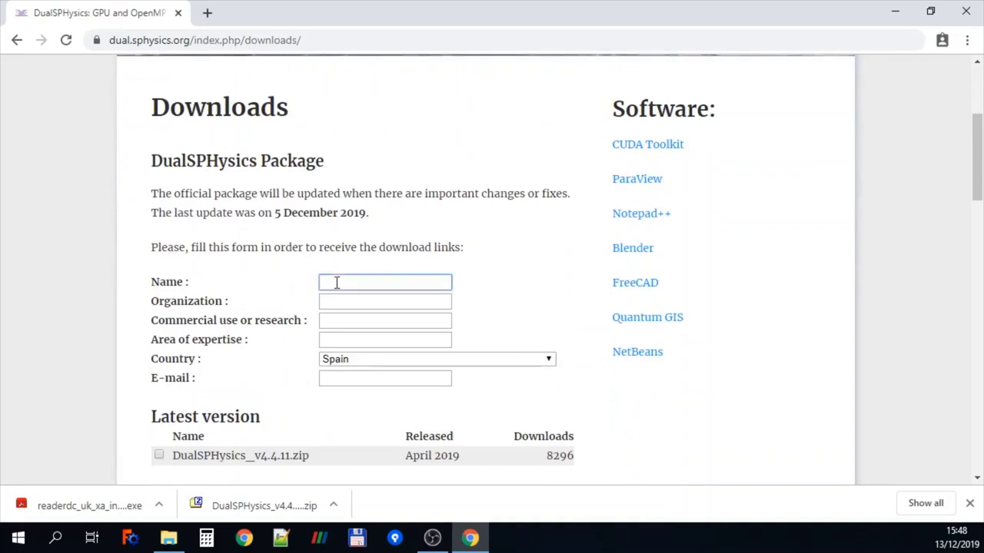
type("Dual")
key("Tab")
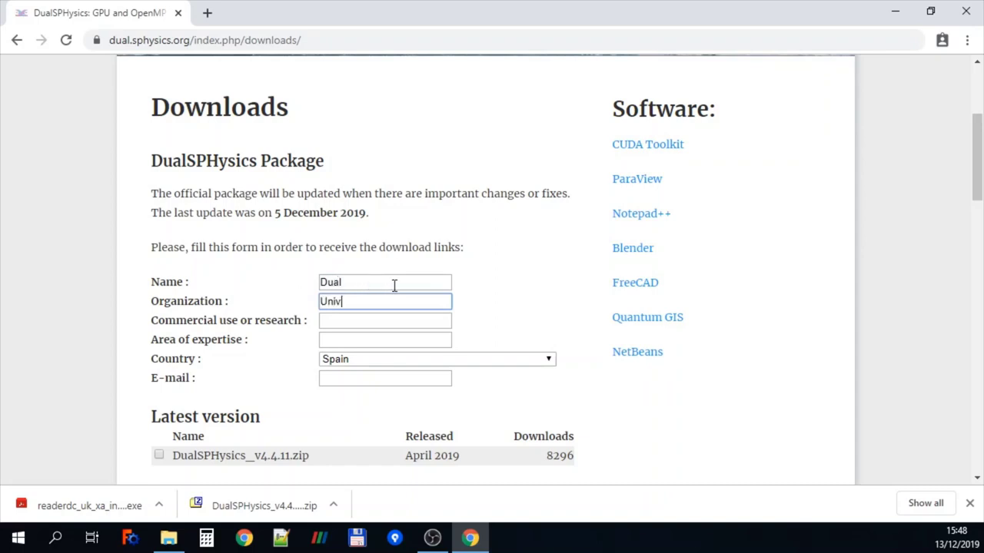
type("University")
key("Tab")
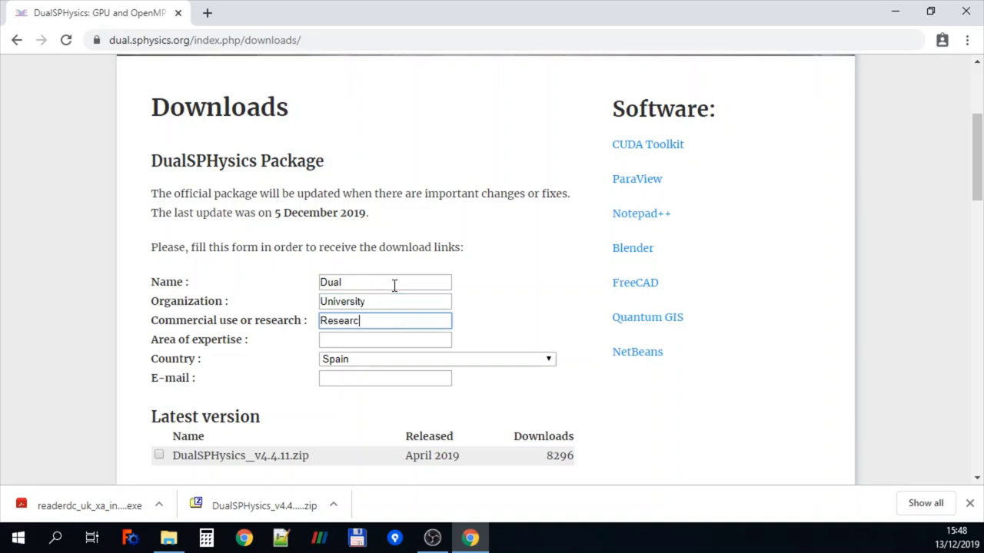
key("Tab")
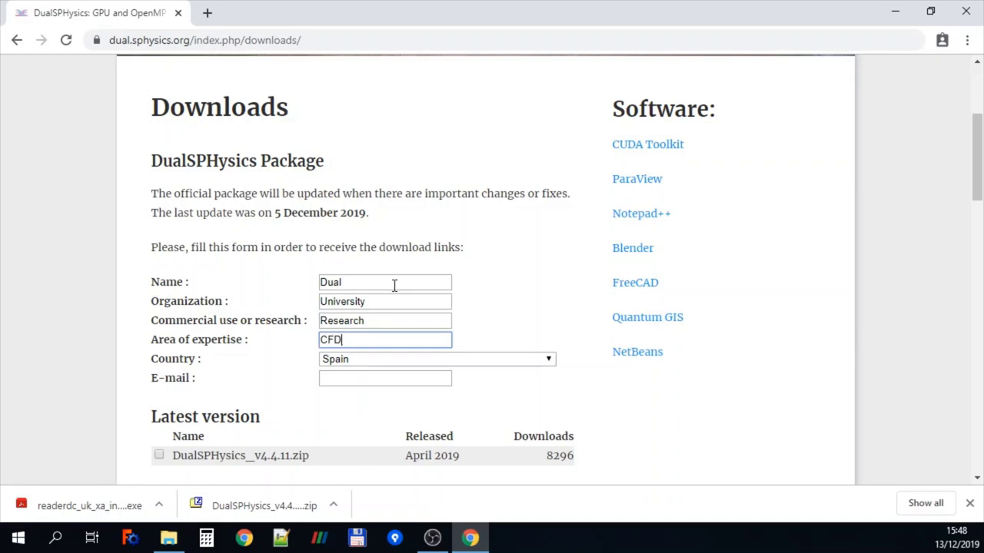
key("Tab")
key("Tab")
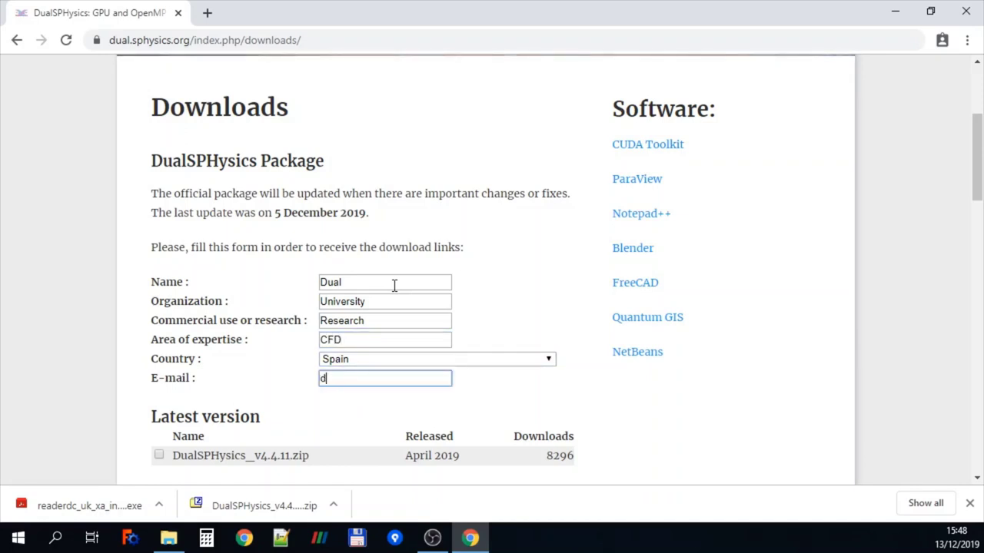
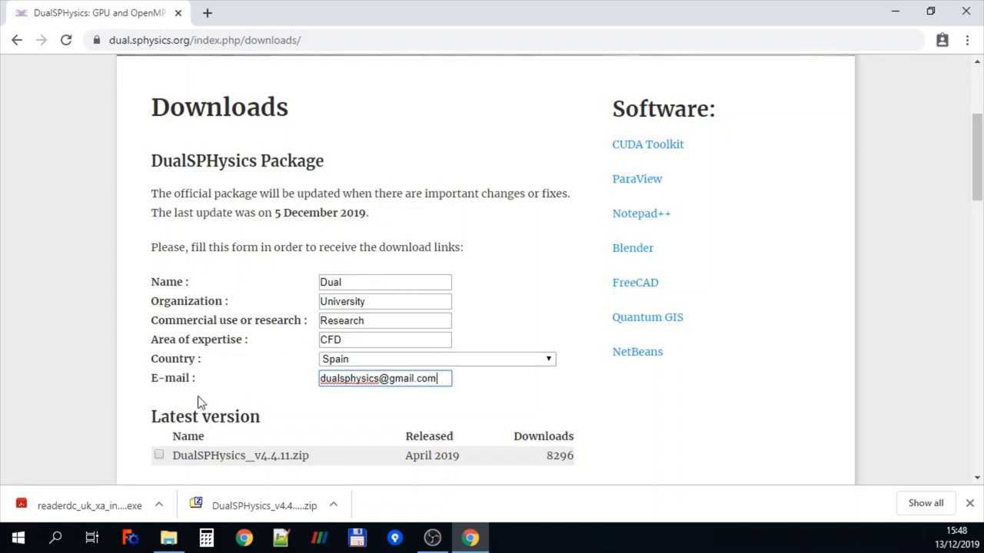
Tick DualSPHysics_v4.4.11.zip and pass the reCAPTCHA by marking the bridge images
left_click(159, 457)
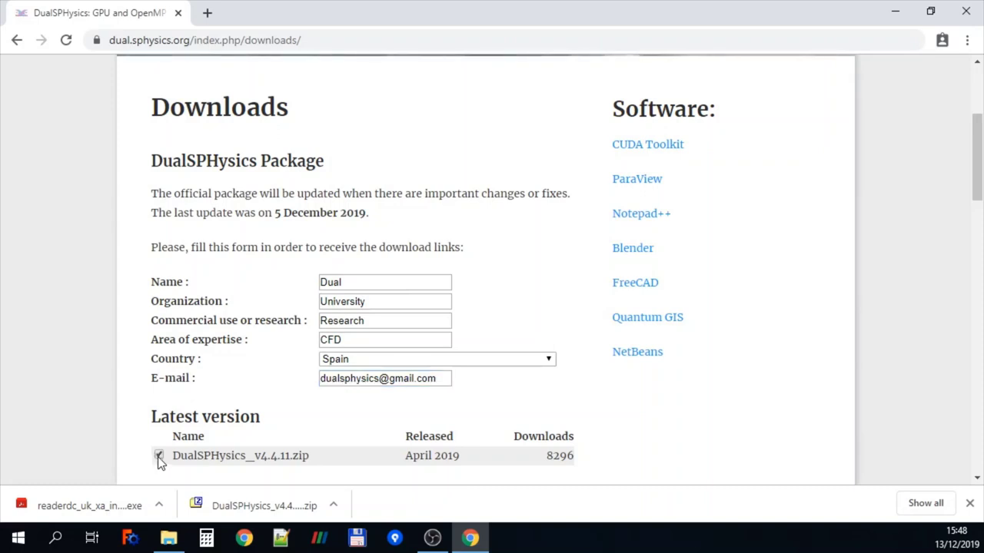
scroll(161, 459, "down", 7)
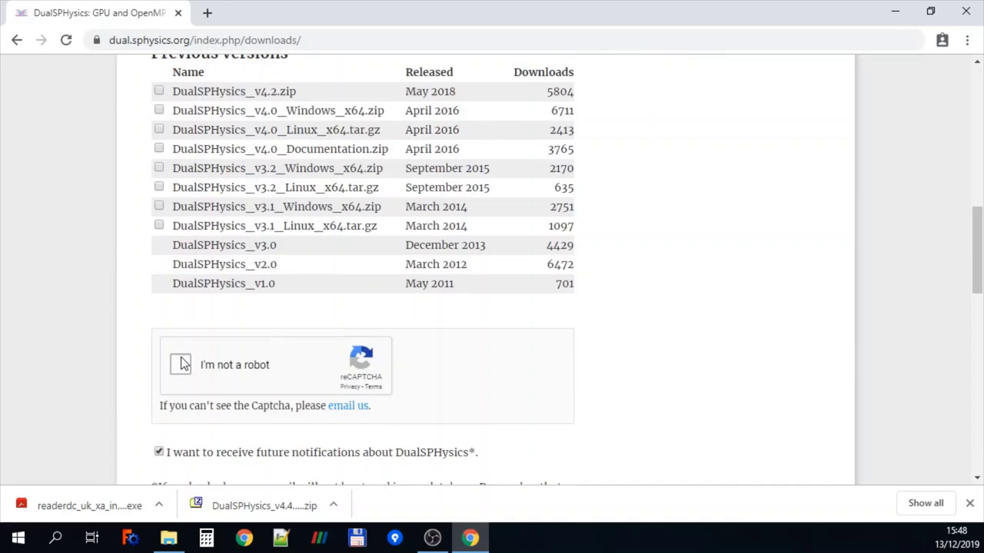
left_click(178, 367)
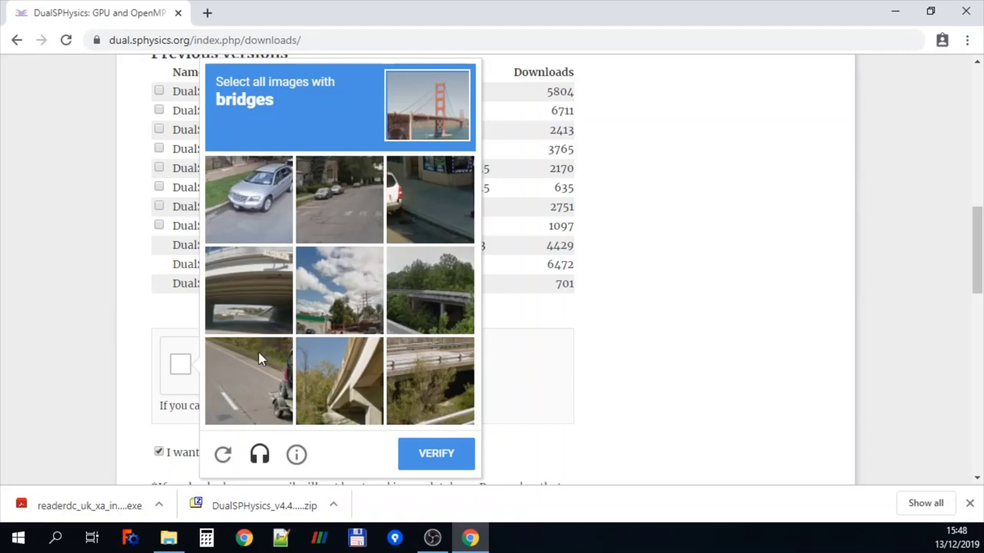
left_click(258, 311)
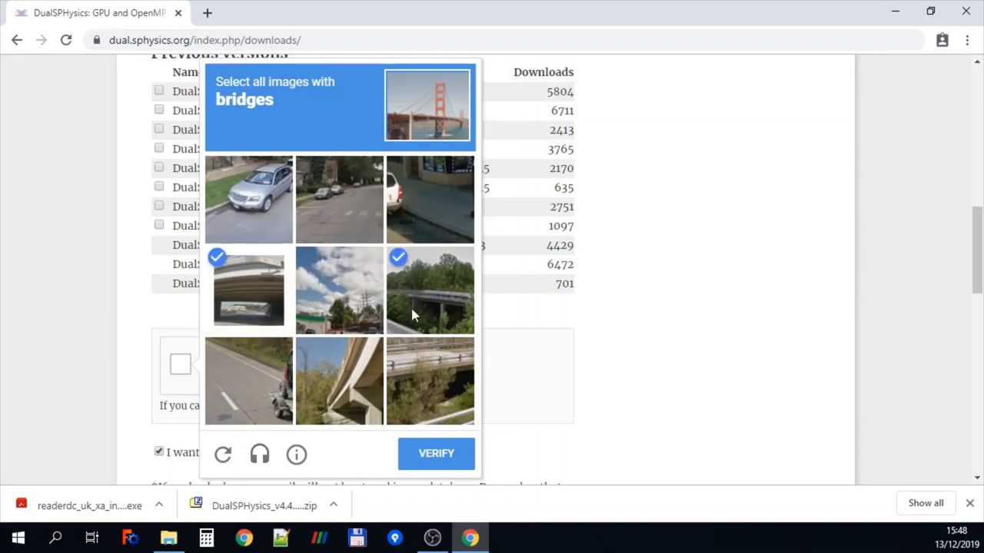
left_click(413, 379)
left_click(344, 389)
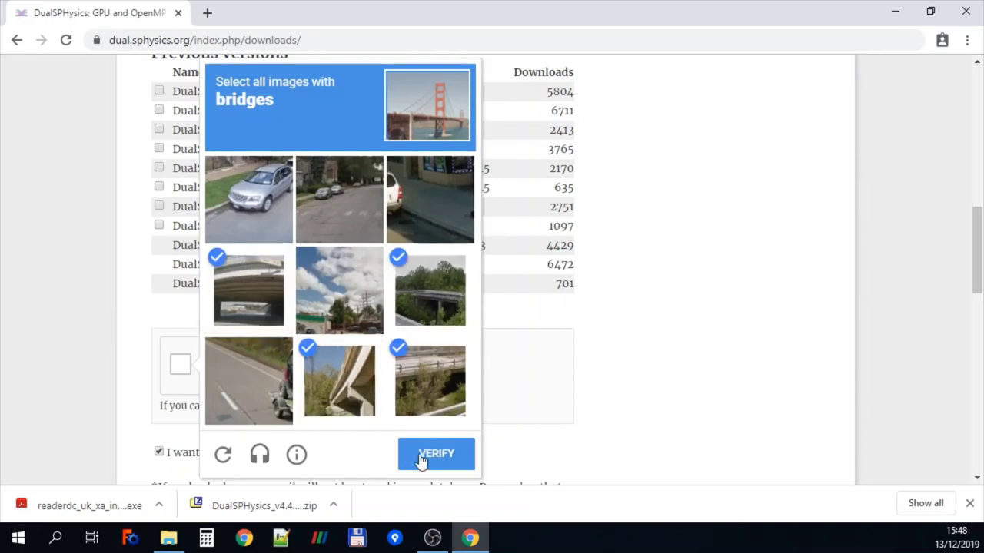
left_click(421, 455)
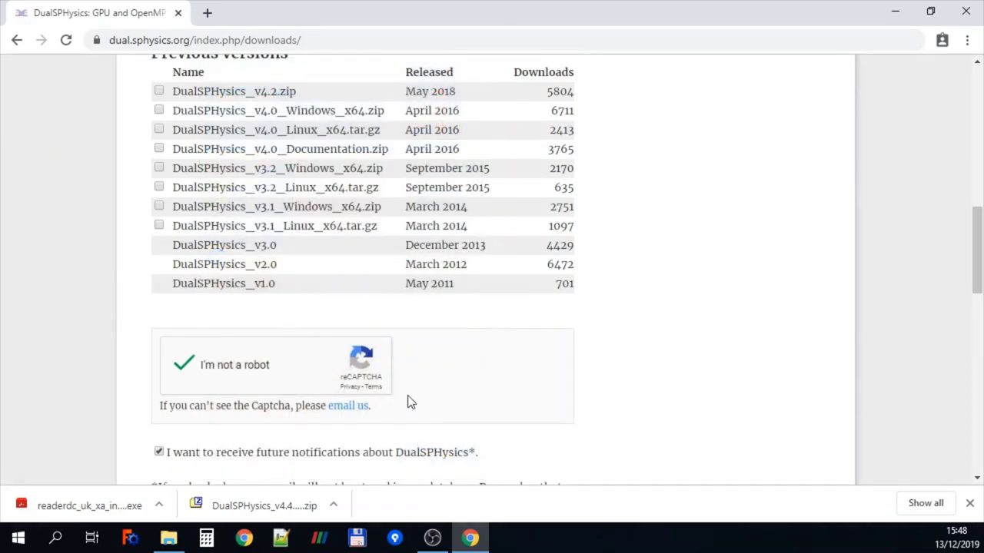
Submit the download request form
scroll(408, 397, "down", 2)
scroll(407, 400, "down", 1)
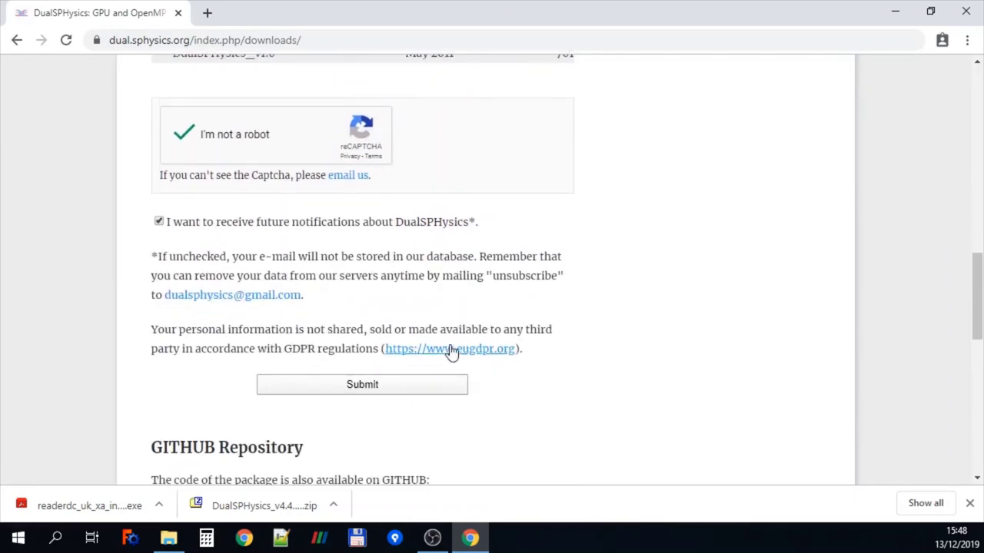
left_click(358, 390)
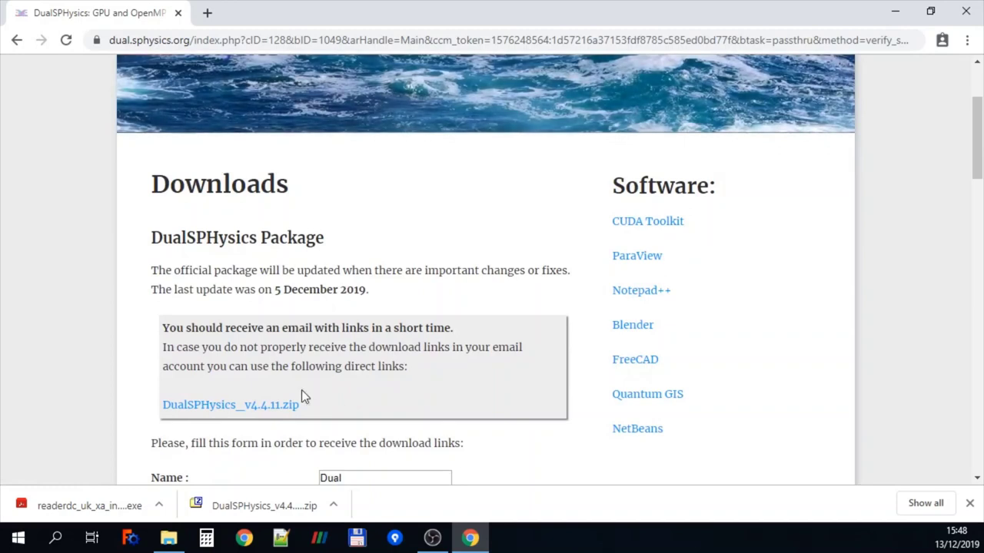
Download DualSPHysics_v4.4.11.zip via the direct link in the confirmation message
left_click_drag(302, 390, 156, 343)
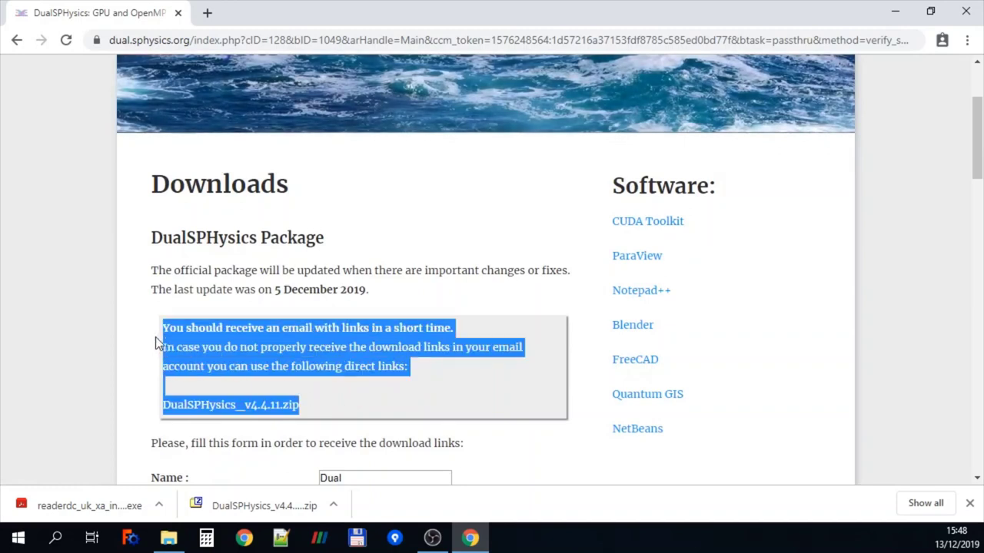
left_click(362, 386)
left_click(255, 412)
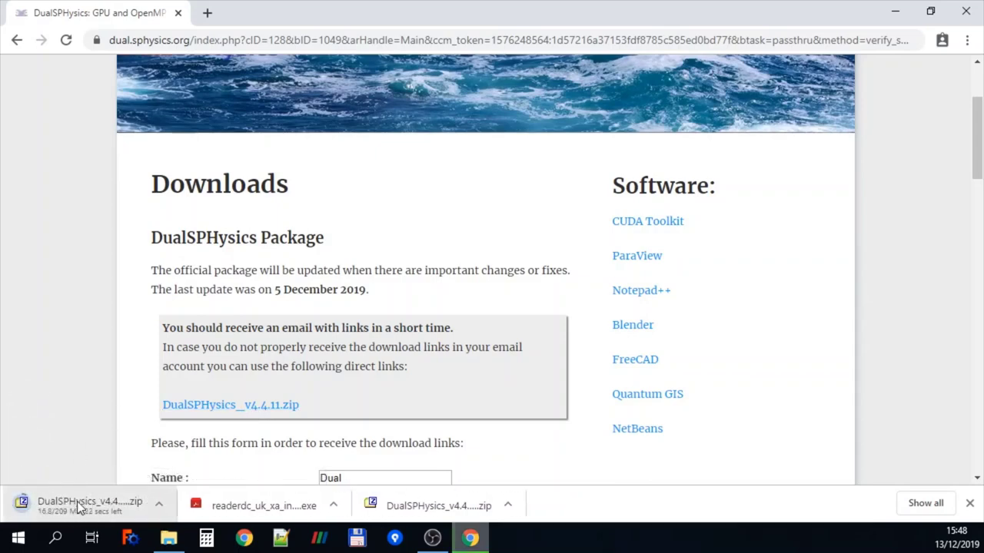
left_click(80, 501)
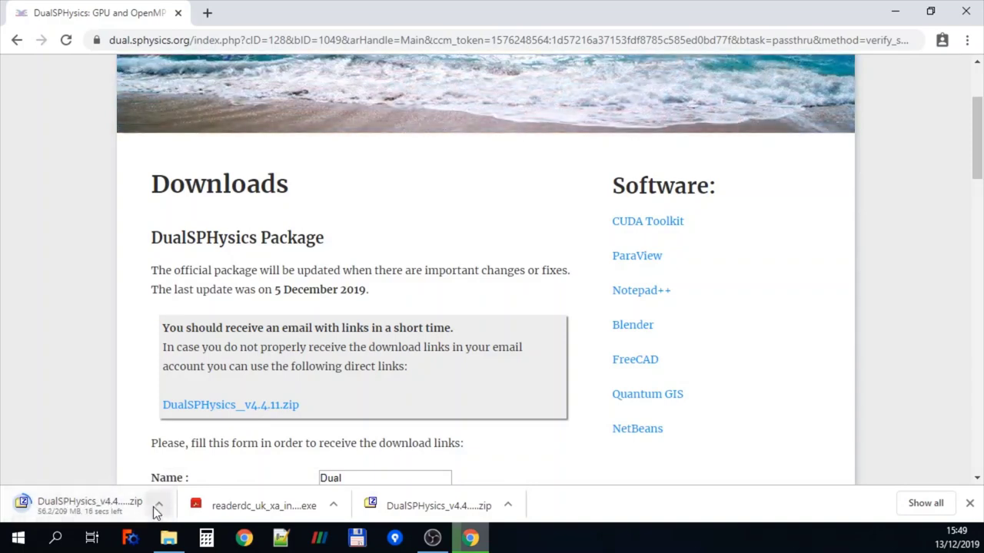
Bring up the Downloads folder and navigate into DualSPHysics_v4.4\bin
mouse_move(169, 541)
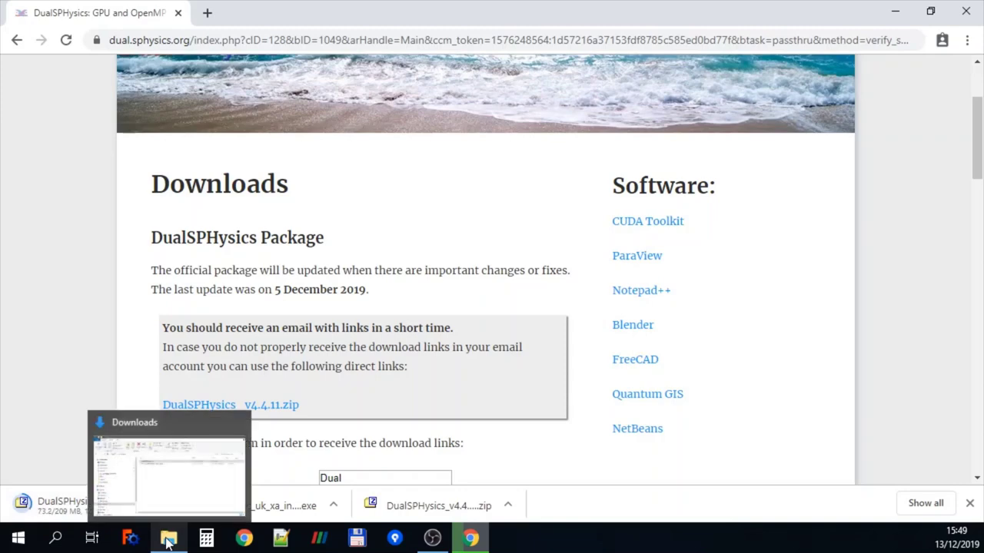
left_click(165, 486)
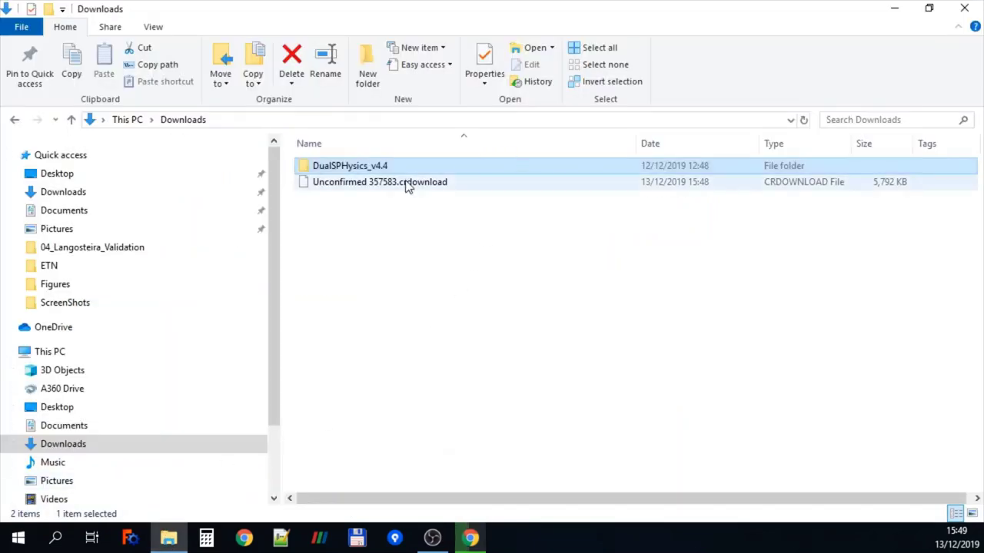
left_click(375, 237)
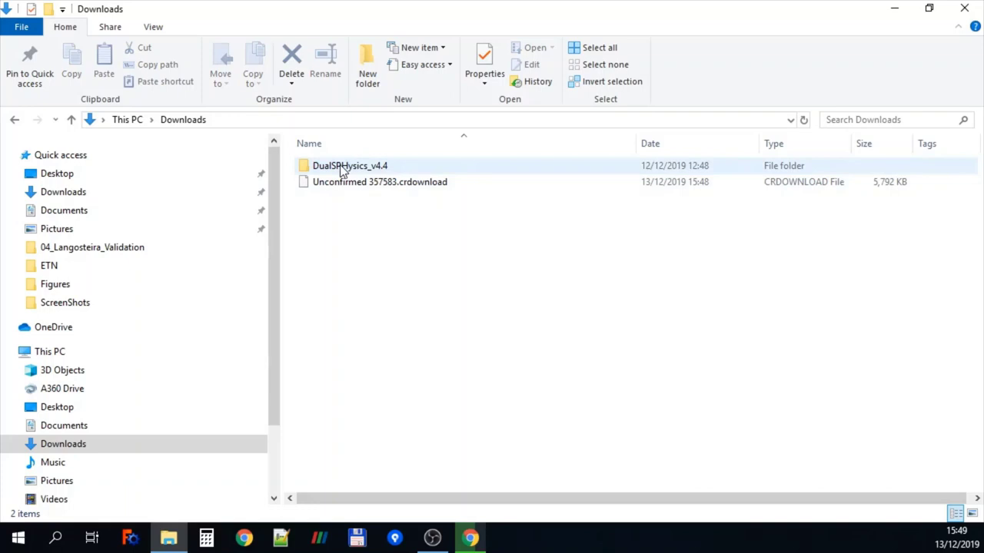
mouse_move(343, 171)
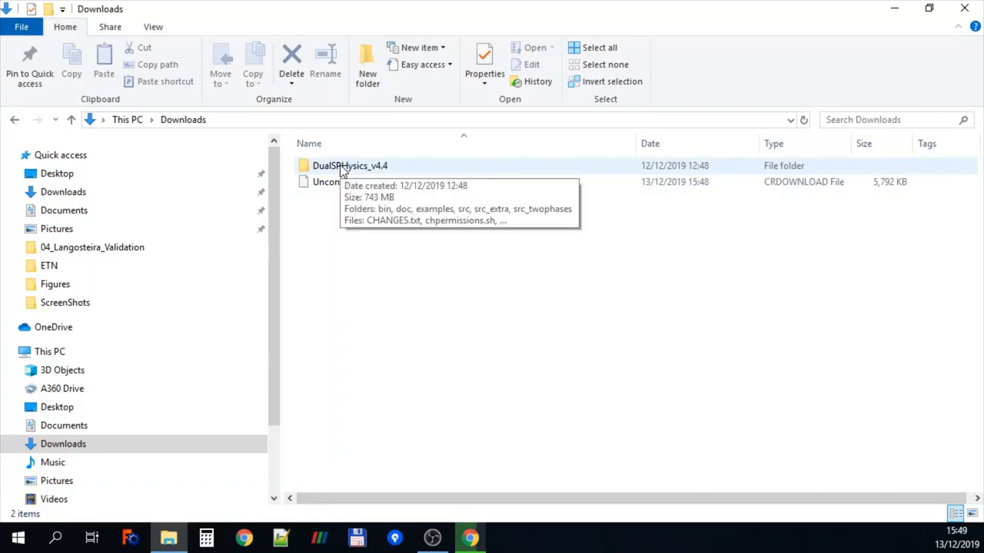
double_click(343, 166)
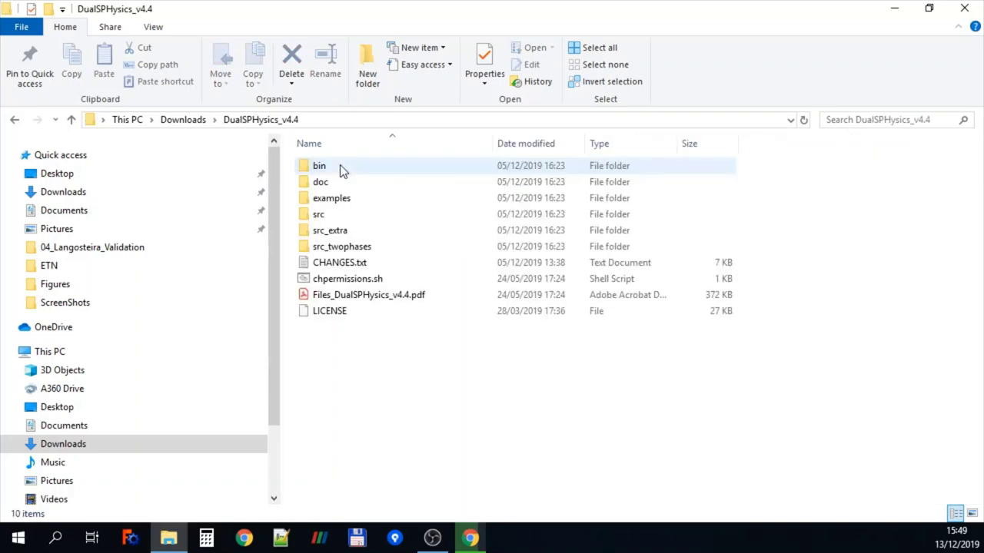
double_click(332, 166)
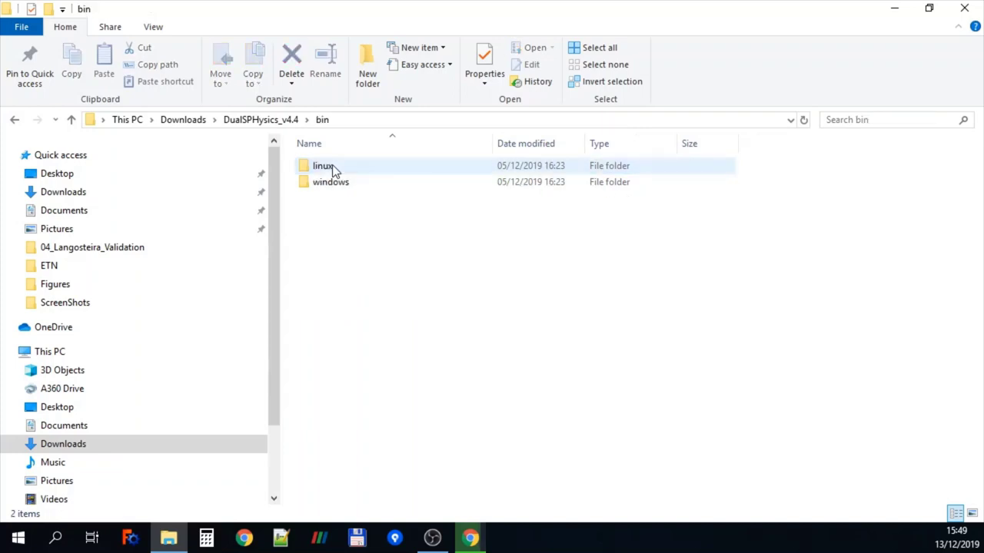
Browse bin\linux, selecting tools like BoundaryVTK4_linux64, GenCase4_linux64 and the .so libraries
double_click(326, 170)
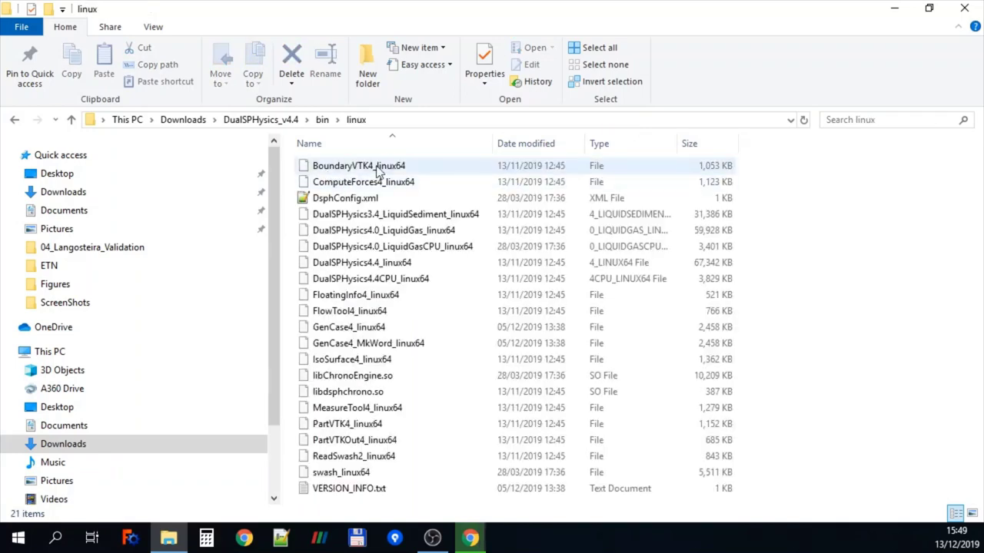
left_click(375, 168)
left_click(361, 182)
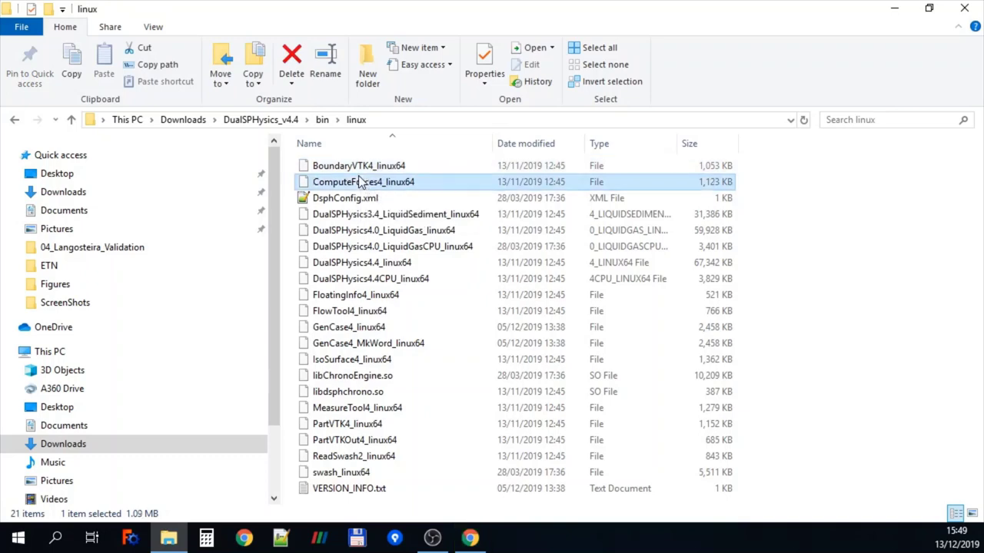
left_click(365, 265)
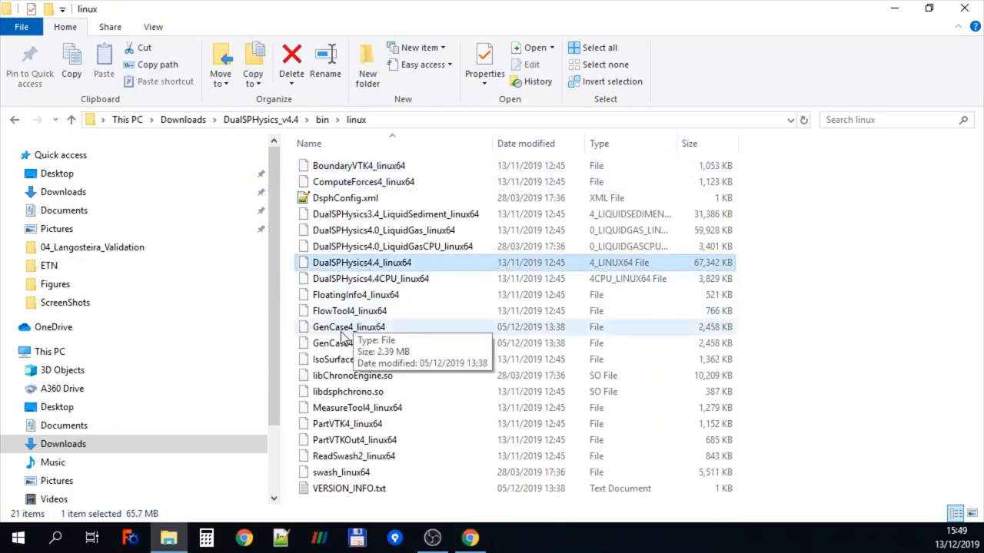
left_click(344, 329)
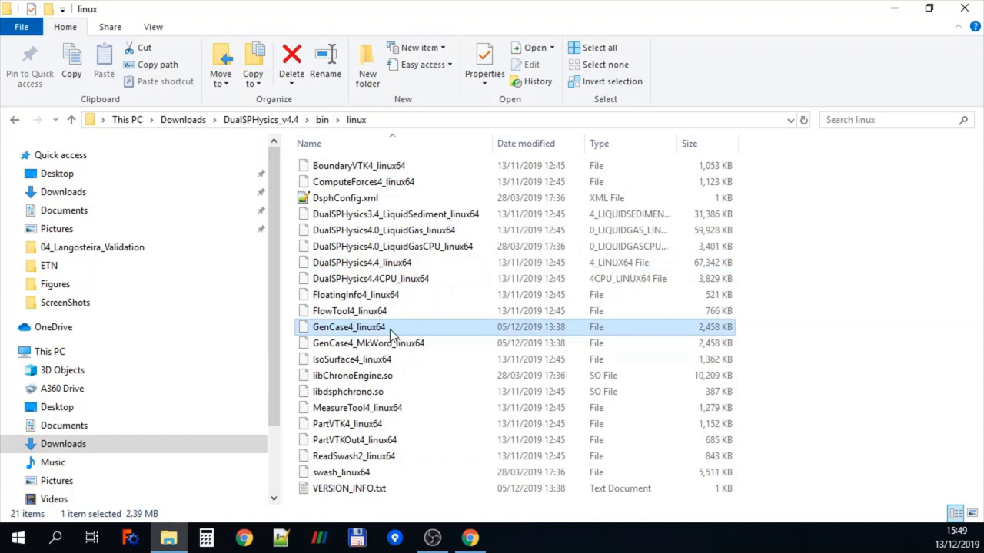
left_click(372, 392)
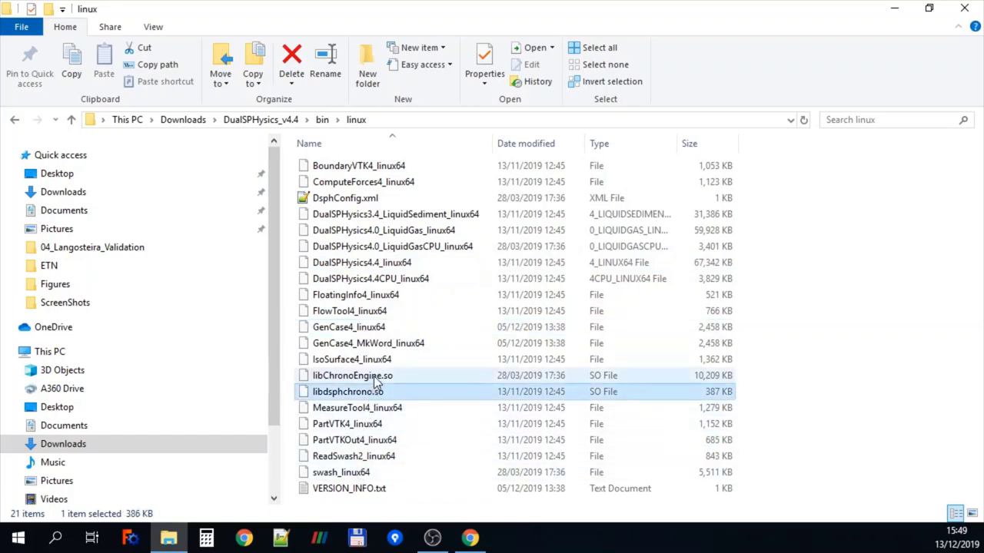
left_click(376, 376, "ctrl")
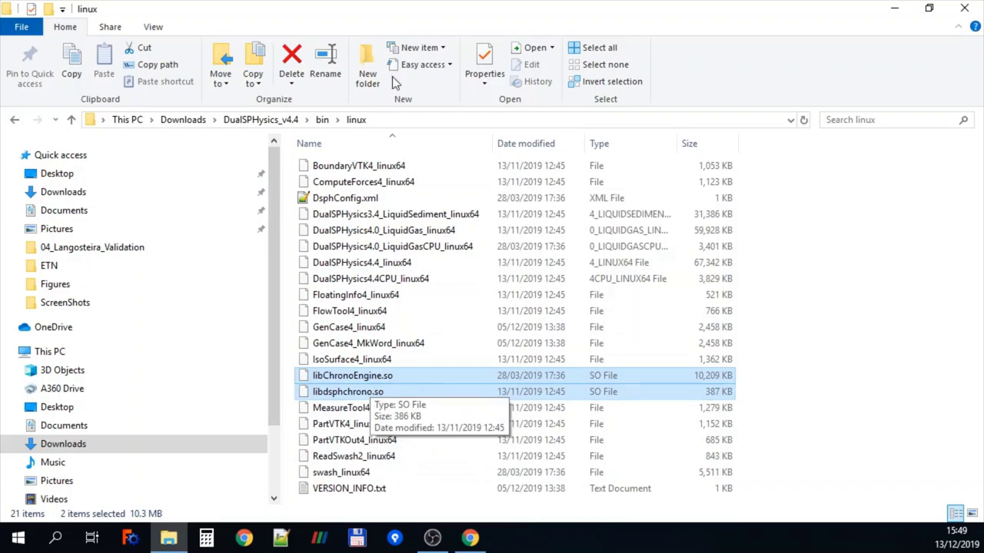
Review the bin\windows executables and DLLs, then return to the DualSPHysics_v4.4 folder
left_click(326, 119)
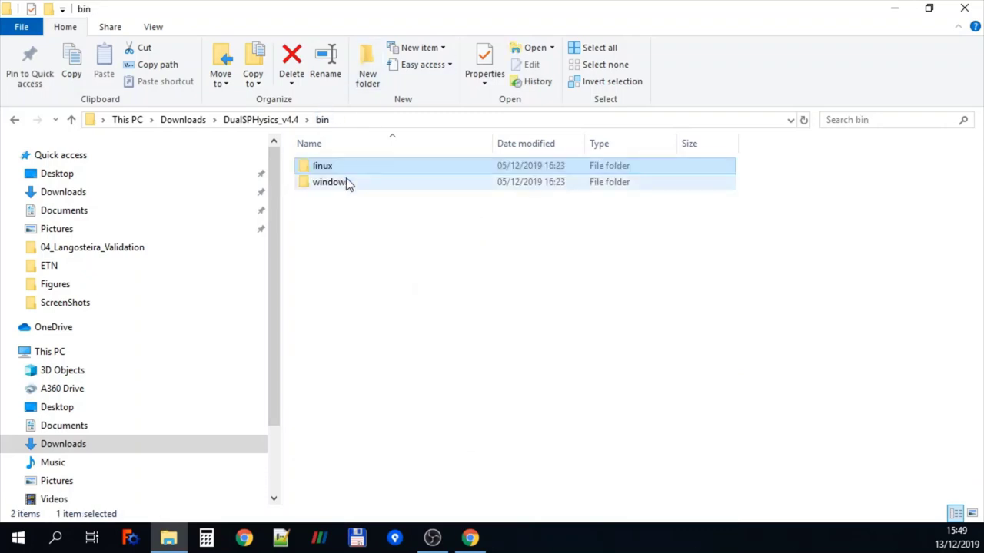
double_click(345, 185)
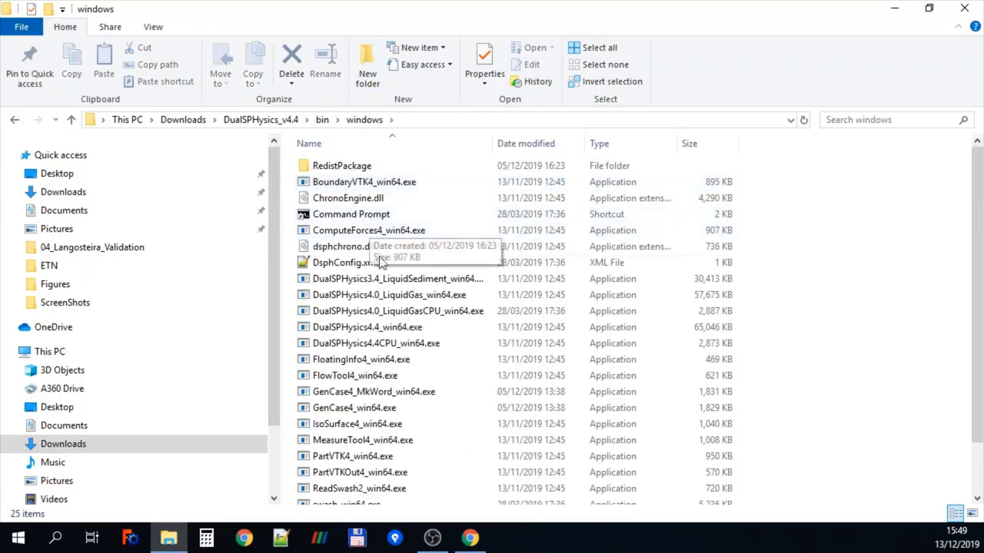
left_click(337, 409)
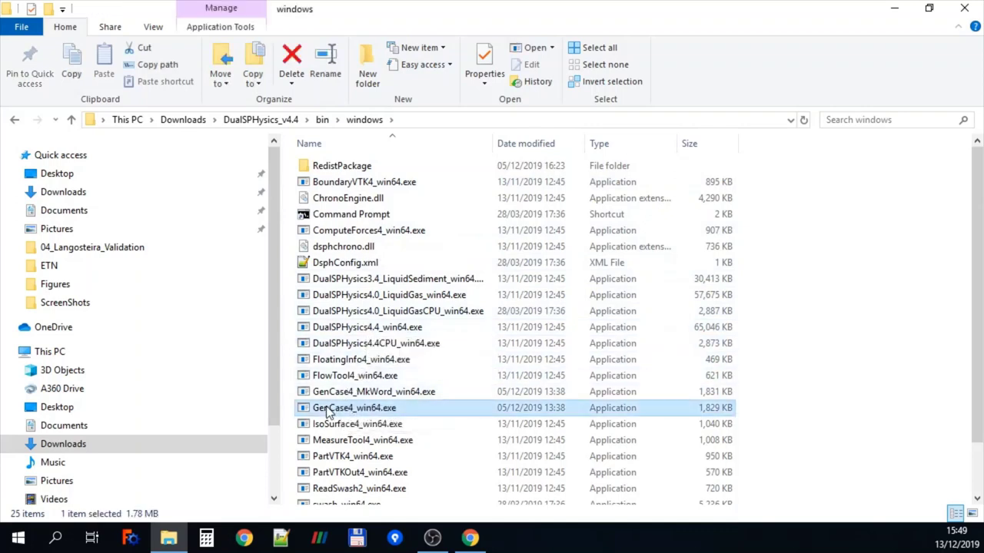
left_click(355, 345)
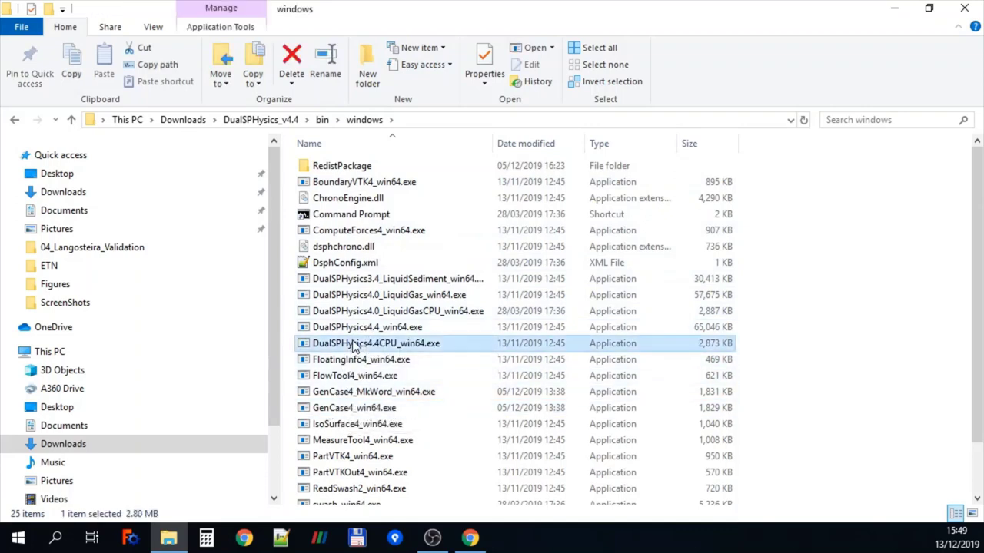
left_click(350, 184)
left_click(354, 230)
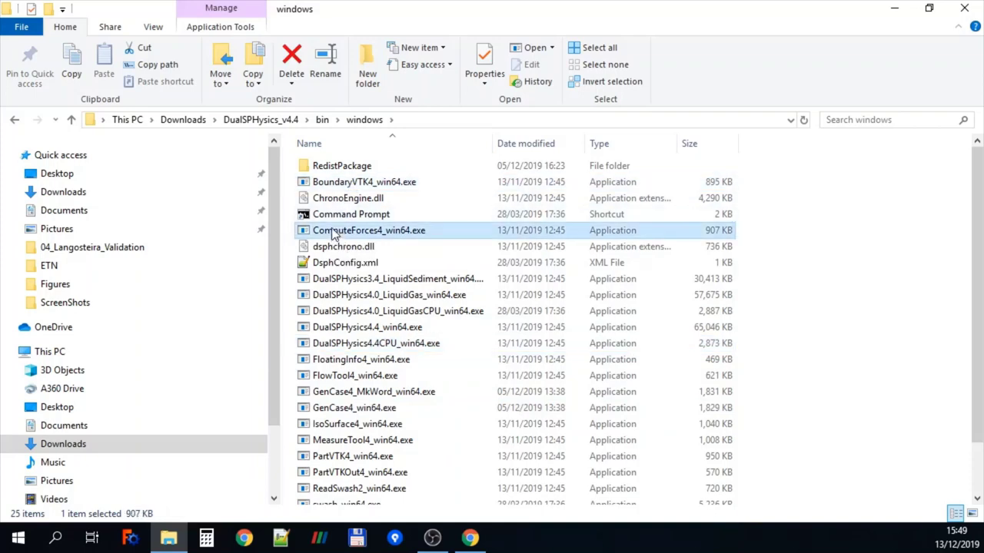
left_click(359, 200)
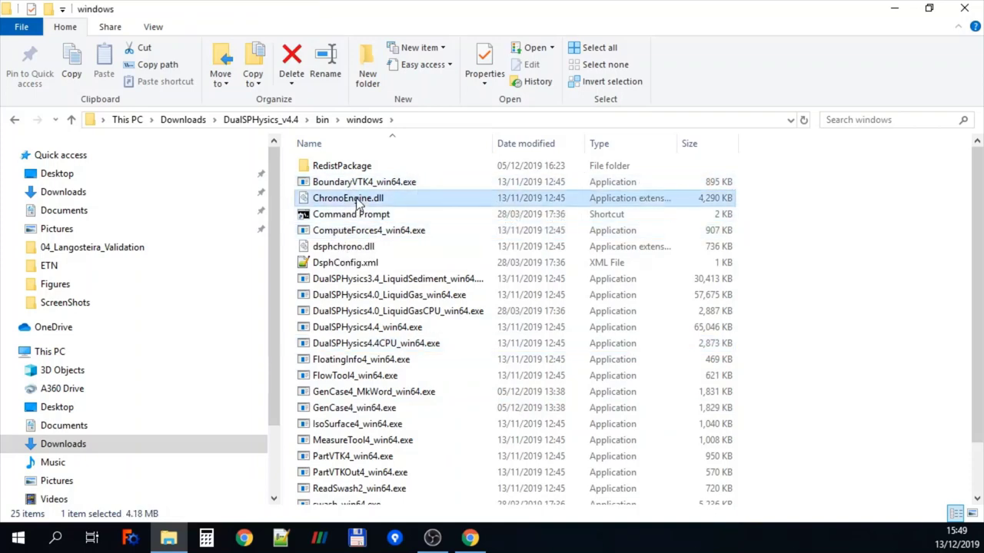
left_click(341, 249)
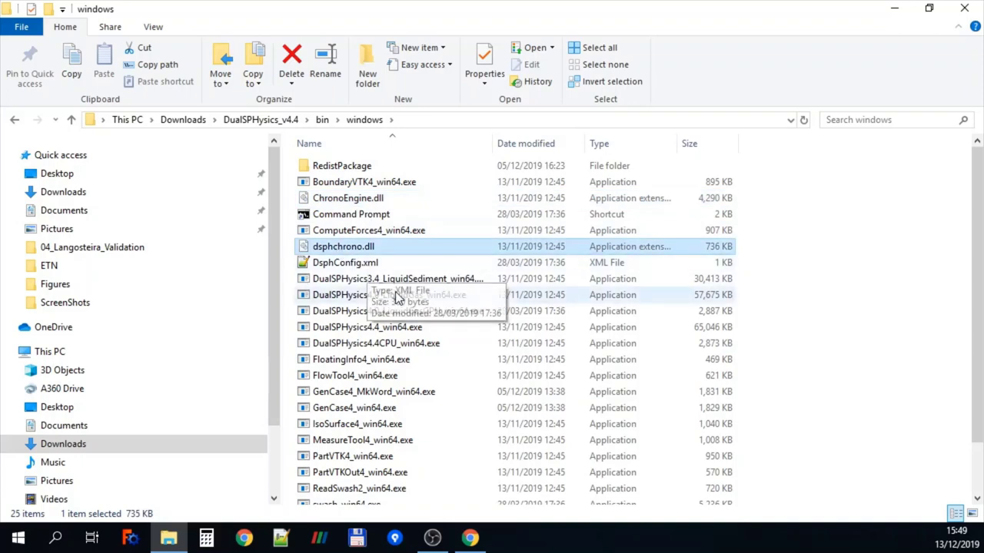
scroll(396, 298, "down", 1)
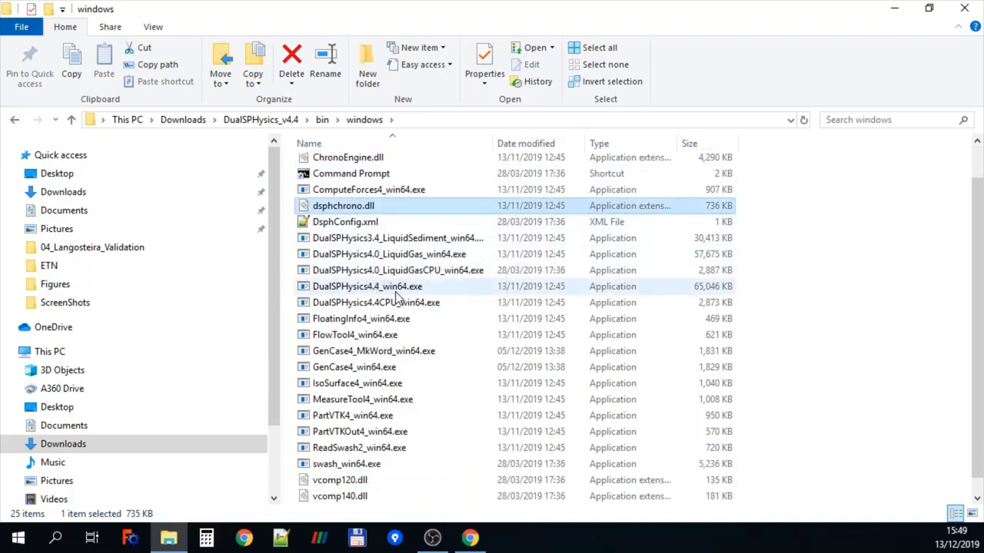
left_click(353, 479)
left_click(338, 497)
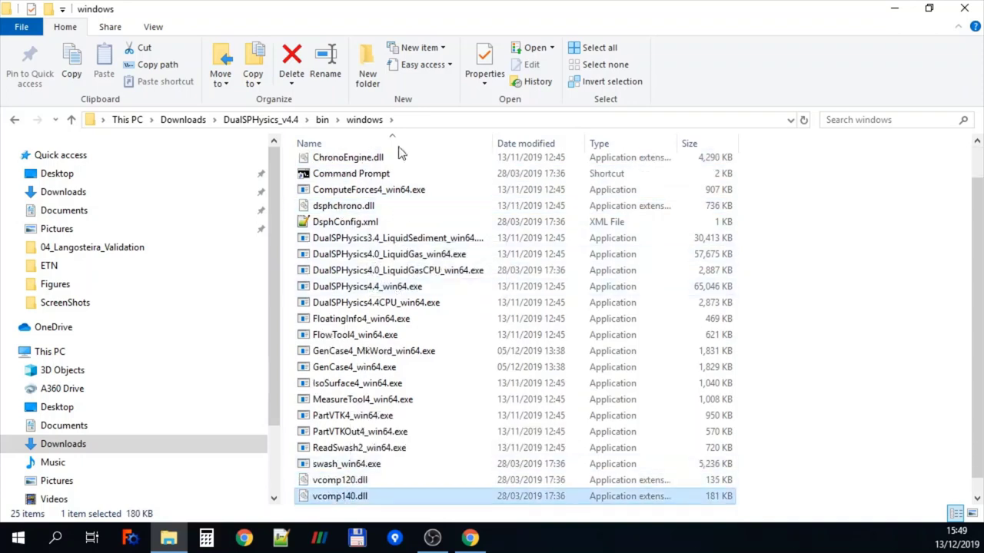
left_click(292, 123)
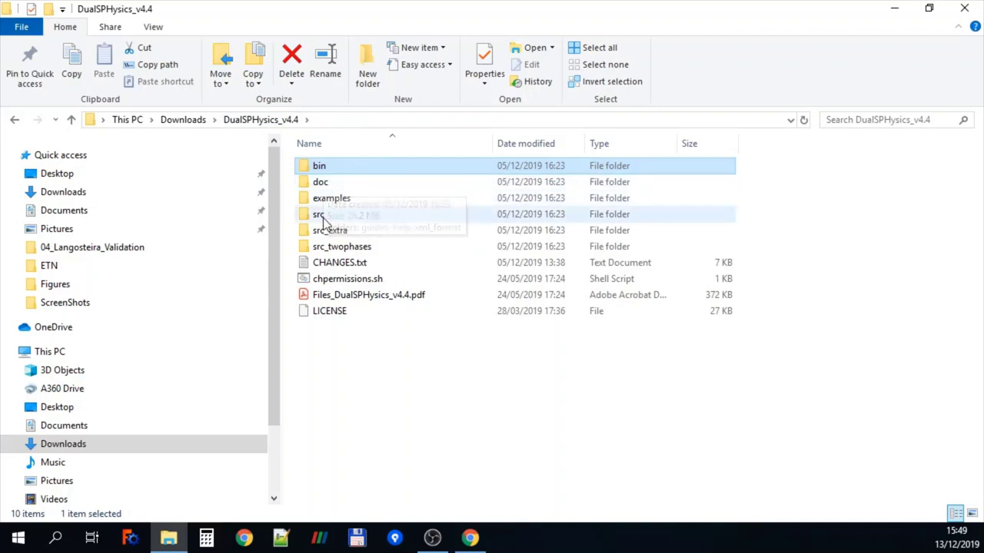
Browse src\source files such as JArraysCpu.h, JCellDivGpu_ker.cu and the Makefile
left_click(323, 218)
double_click(324, 219)
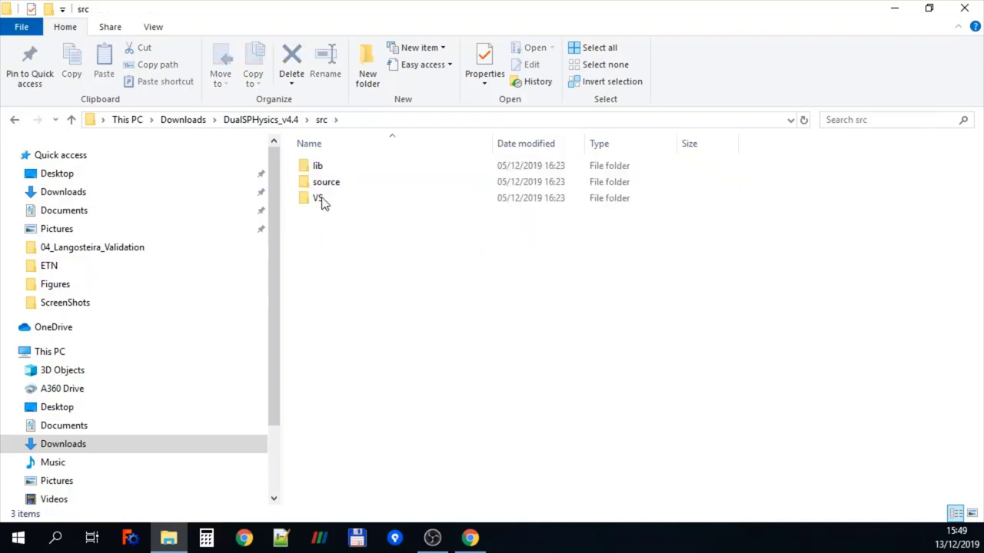
left_click(326, 188)
double_click(327, 184)
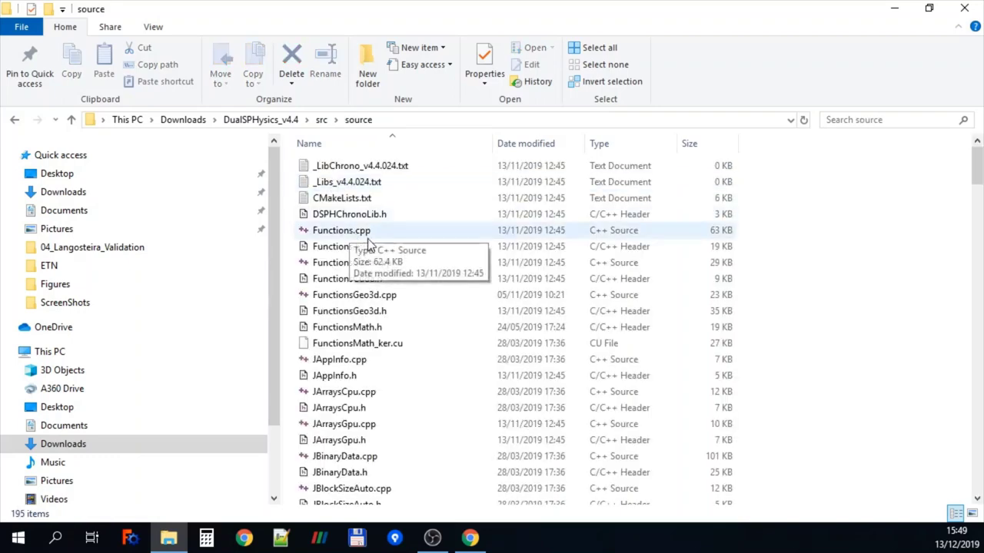
scroll(366, 244, "down", 2)
left_click(347, 321)
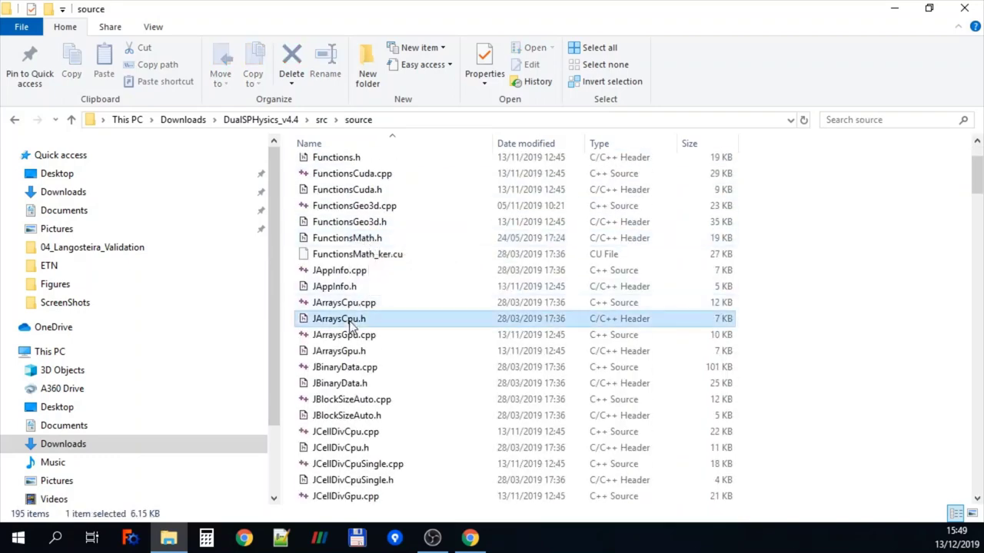
left_click(361, 342)
scroll(465, 365, "down", 3)
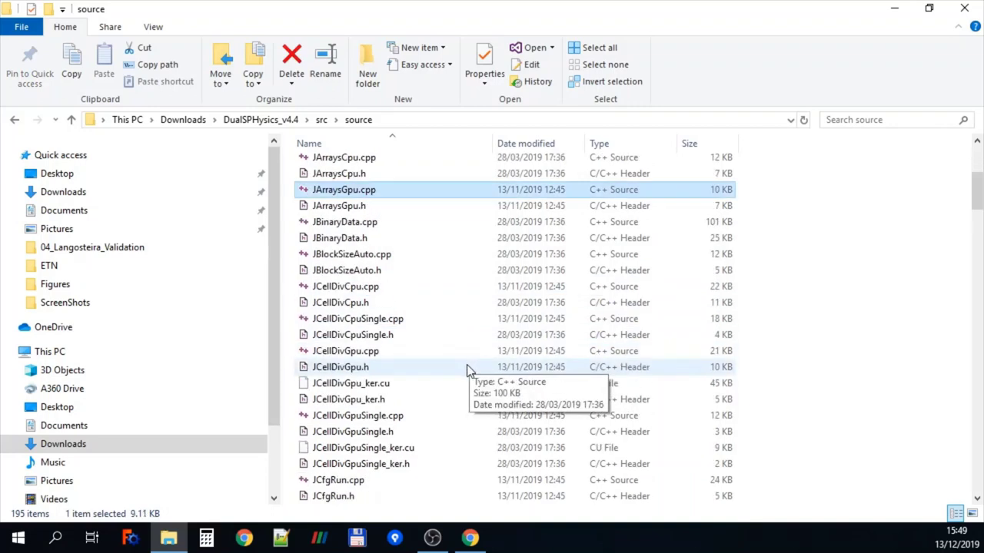
left_click(373, 390)
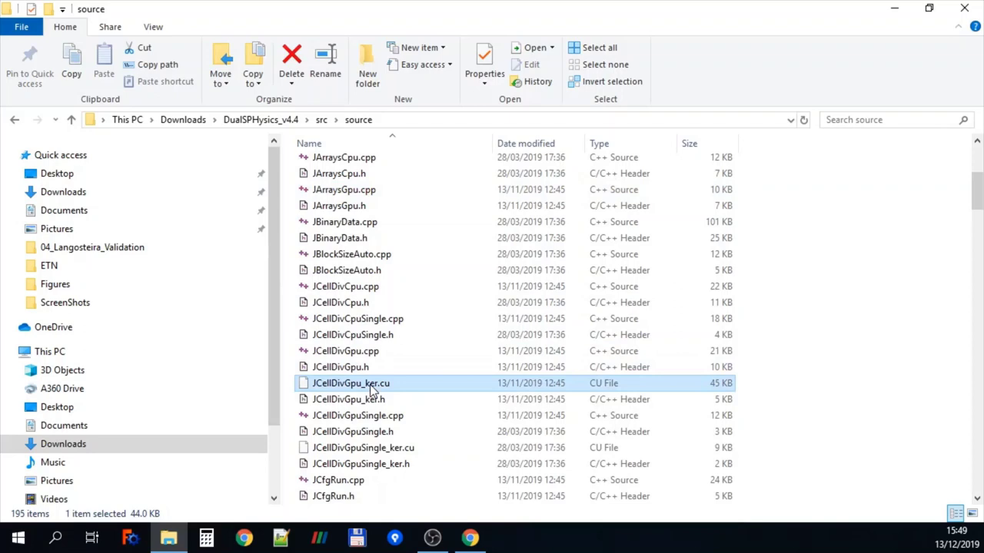
key("m")
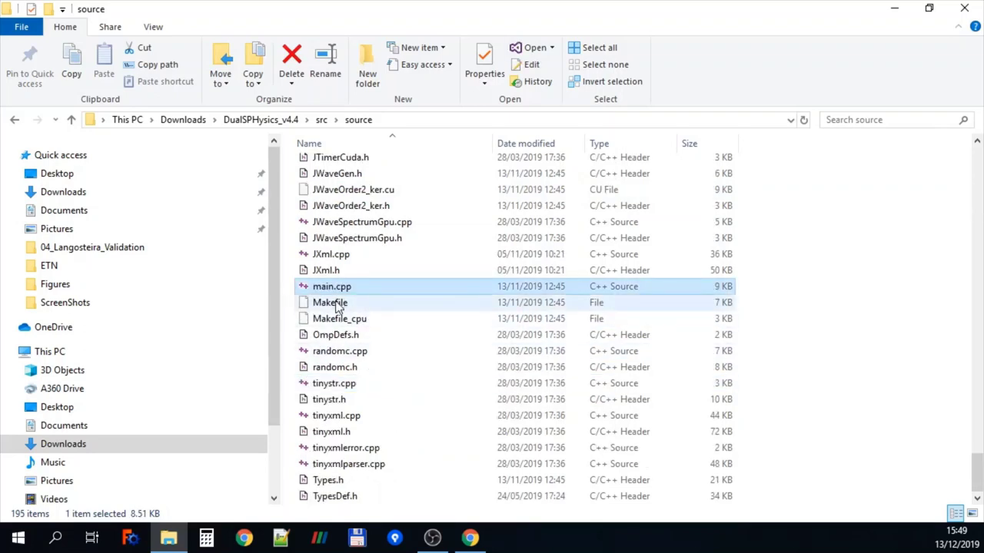
left_click(336, 305)
left_click(336, 305)
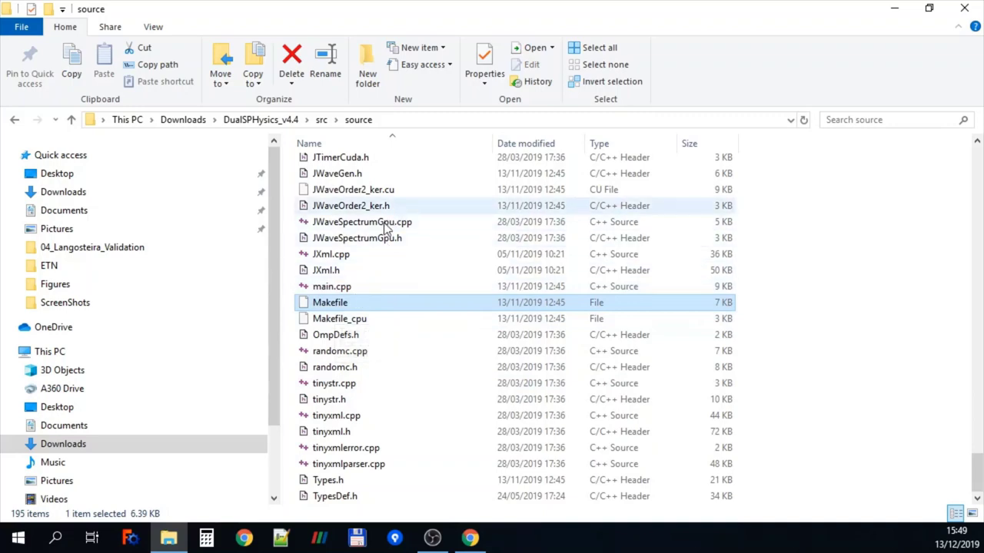
Look at the DualSPHysics4Re_vs2015.sln and DualSPHysics4ReCpu_vs2015.sln solutions in src\VS, then return to src
left_click(322, 120)
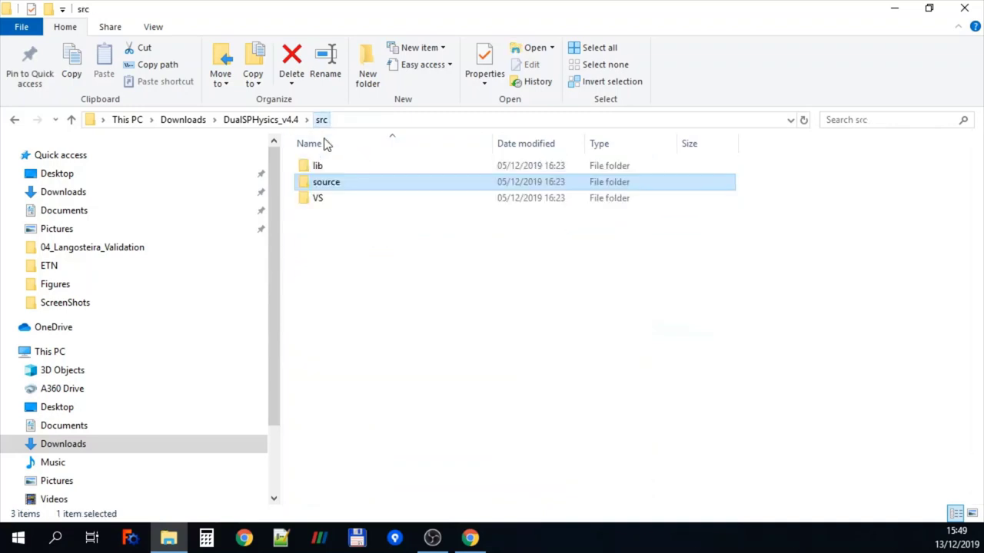
double_click(322, 203)
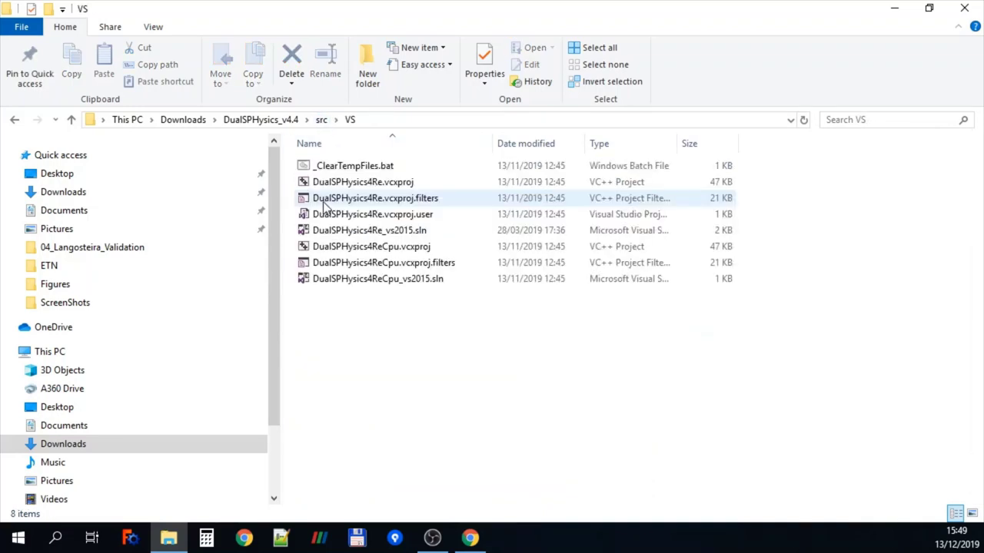
left_click(403, 234)
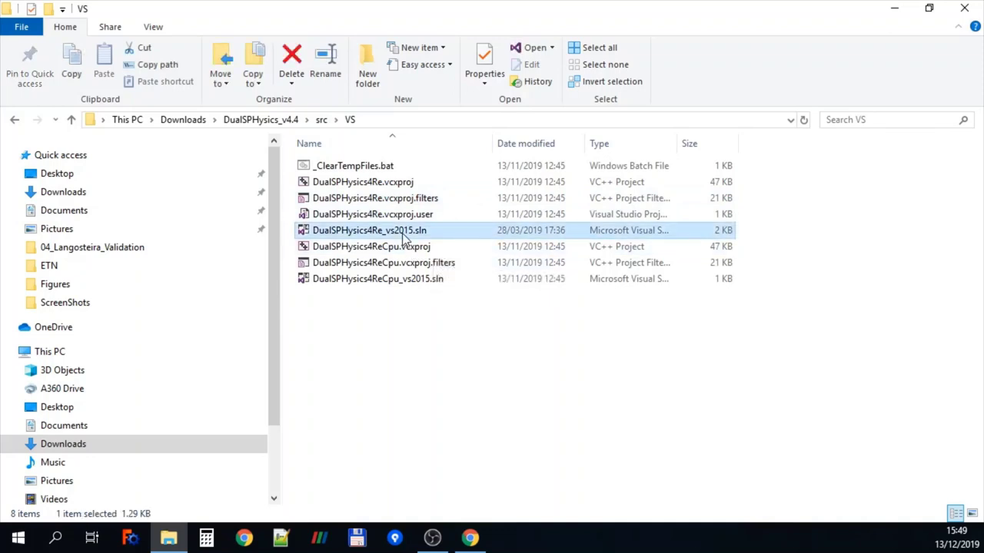
left_click(385, 280)
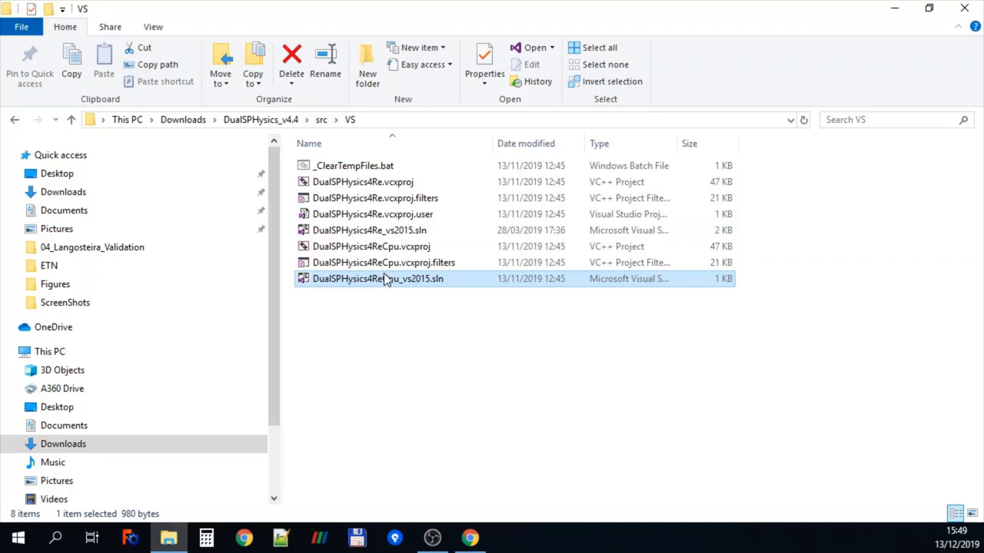
left_click(320, 120)
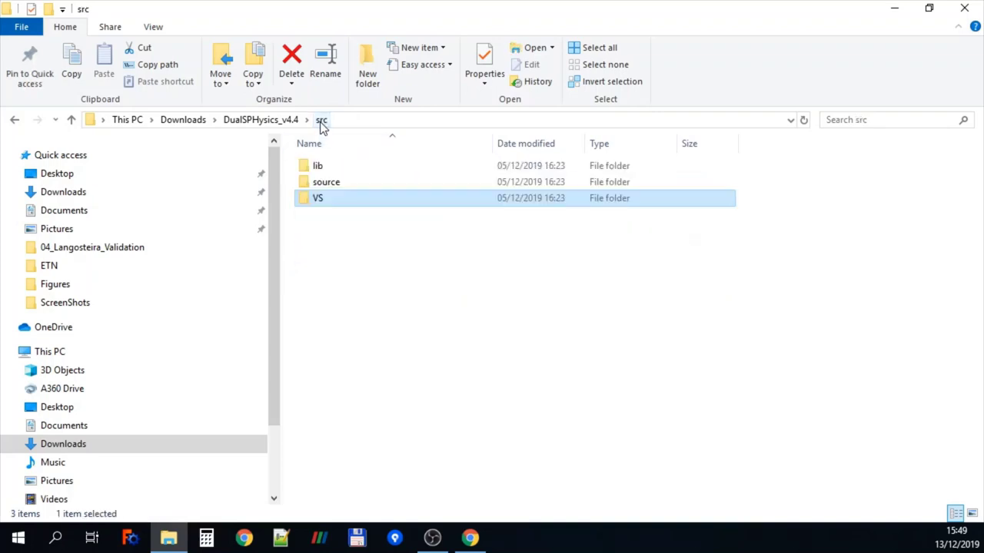
Open src\lib\vs2015 and select its six Windows .lib files
double_click(323, 167)
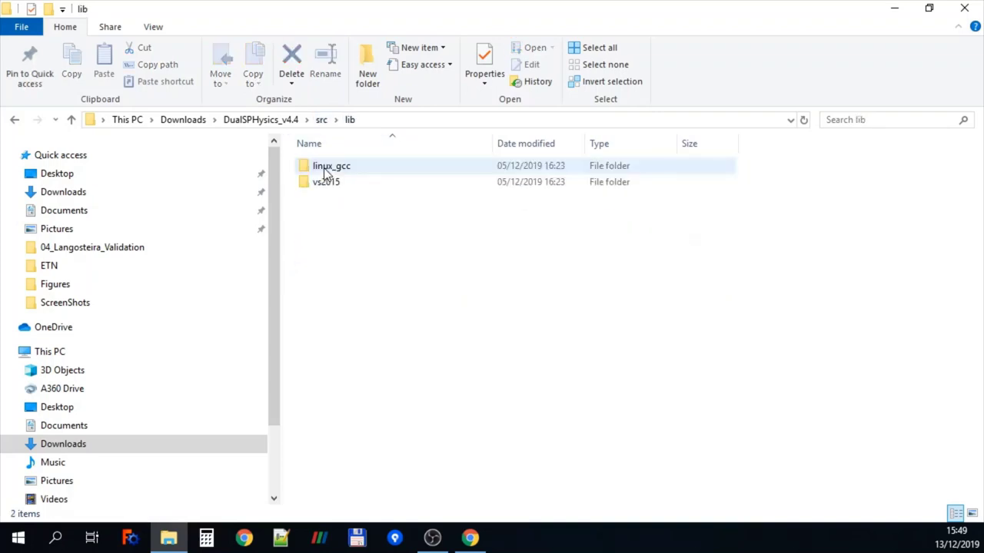
left_click(329, 189)
double_click(328, 189)
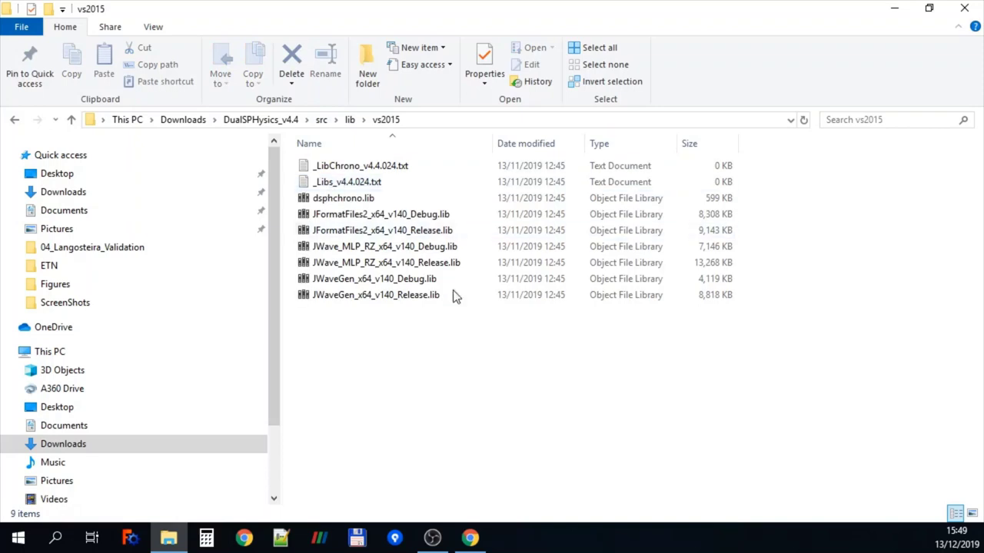
left_click_drag(442, 343, 347, 219)
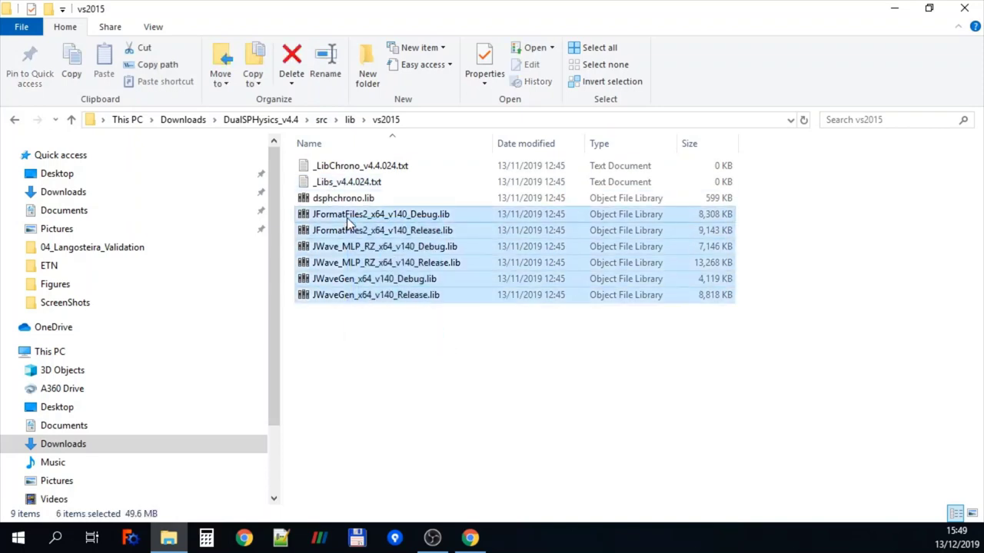
Select the five Linux library files in linux_gcc, then return to DualSPHysics_v4.4
left_click(356, 123)
double_click(334, 170)
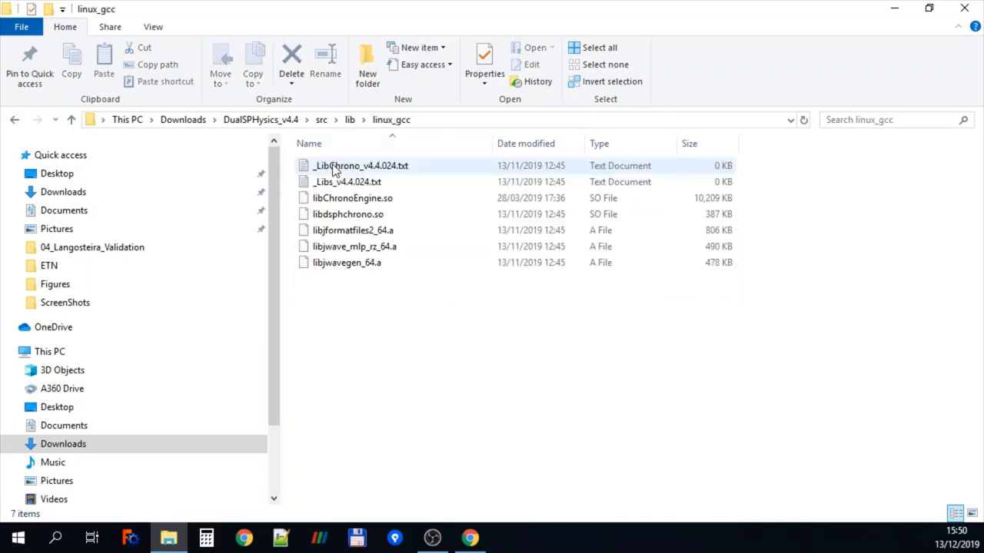
left_click_drag(423, 325, 349, 204)
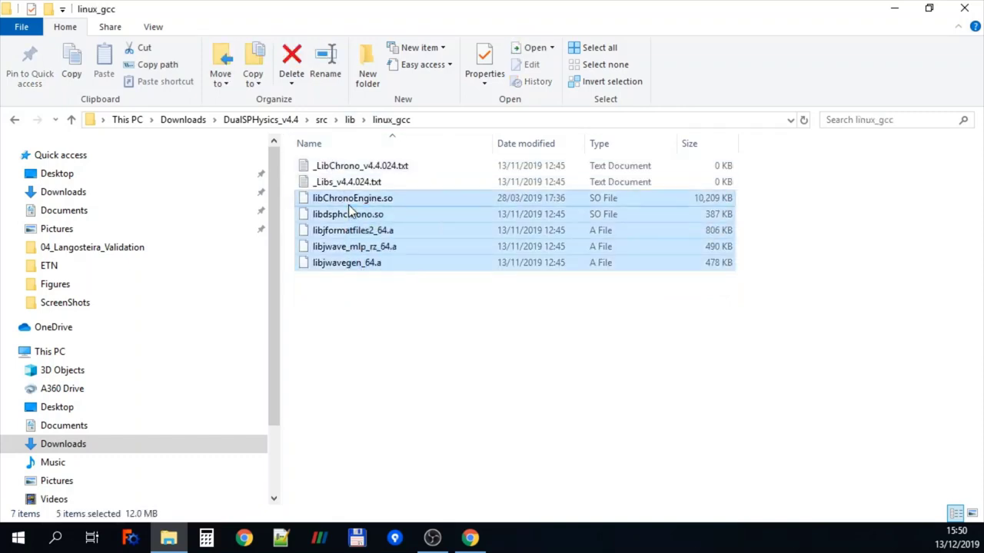
left_click(292, 123)
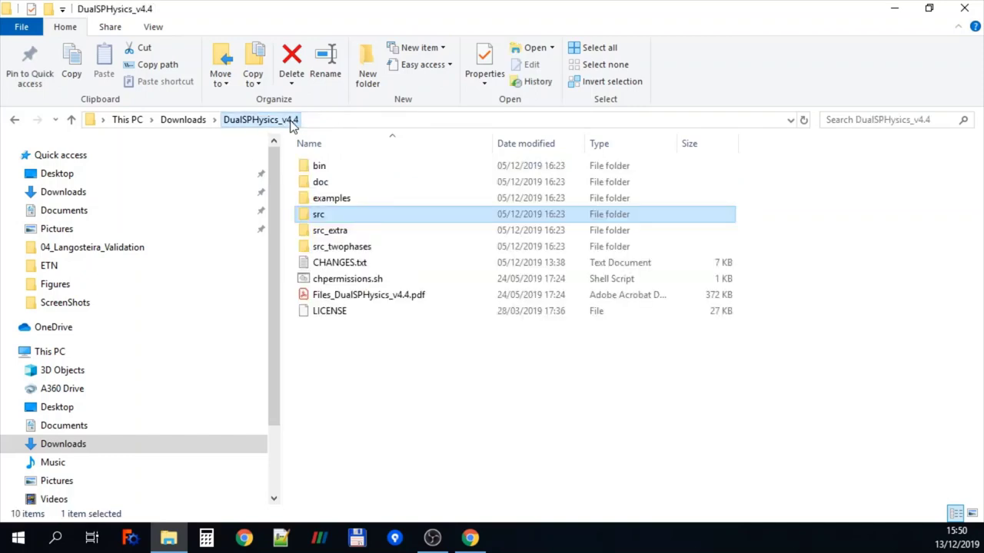
Open doc\guides\DualSPHysics_v4.4_GUIDE.txt in Notepad and select the GitHub wiki URL line
double_click(319, 184)
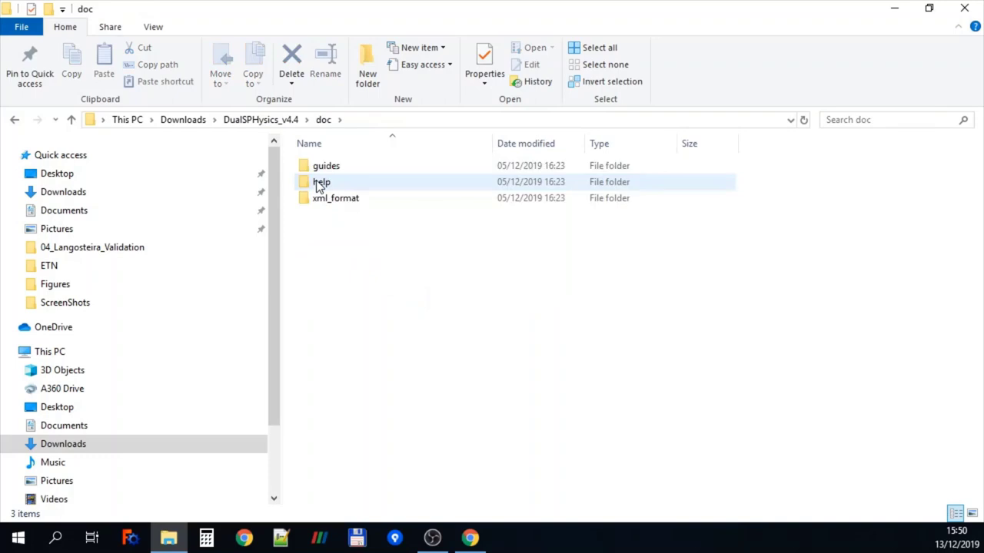
left_click(333, 171)
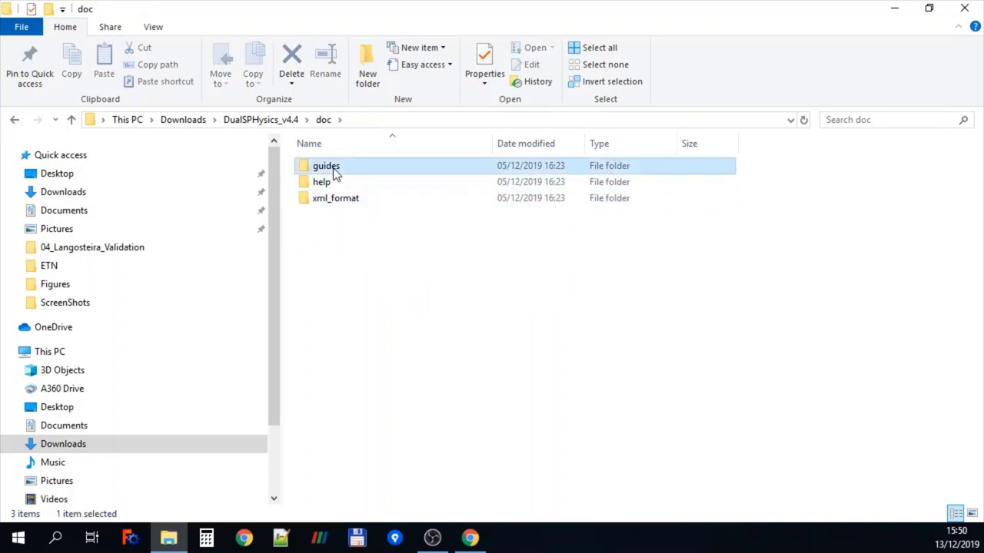
double_click(334, 171)
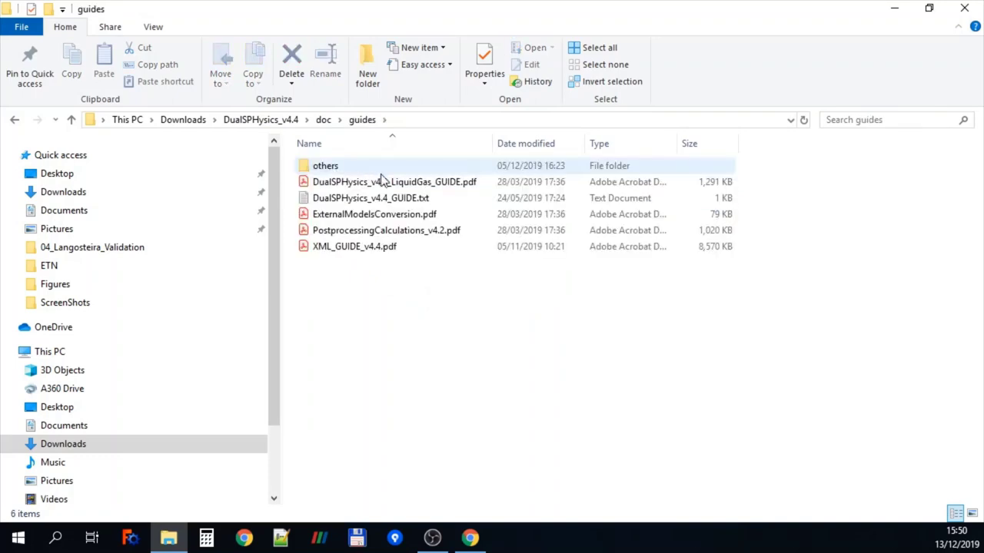
double_click(397, 201)
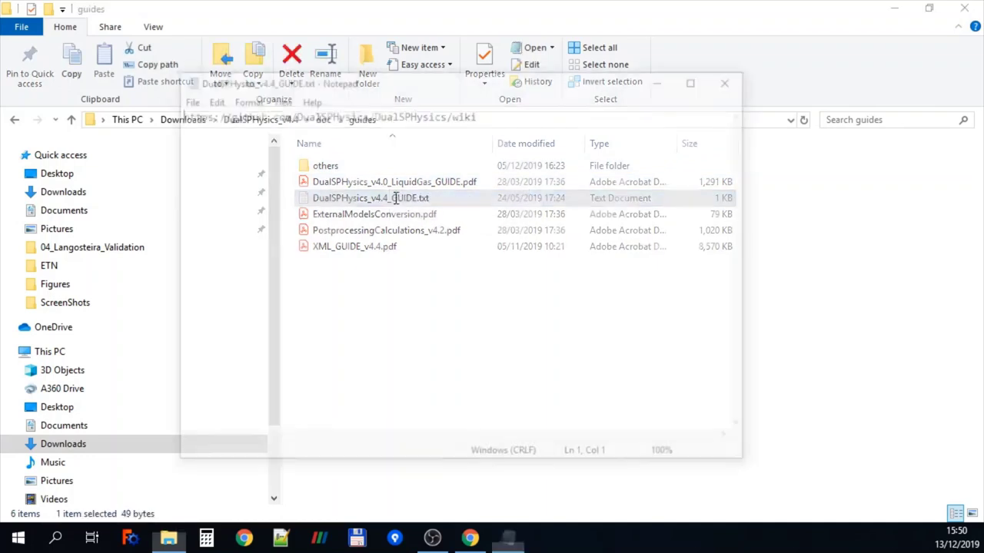
left_click_drag(495, 113, 89, 123)
key("ctrl+c")
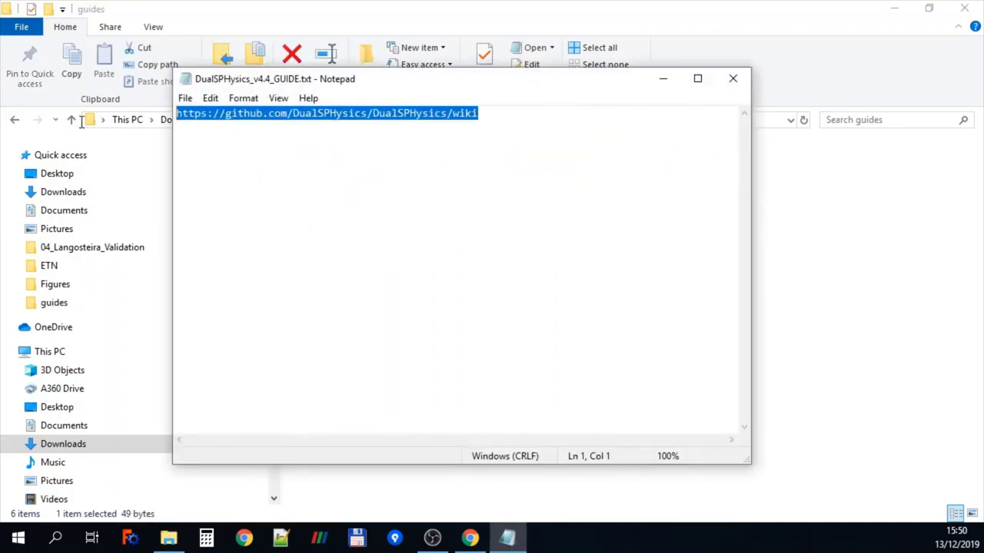
Load the pasted wiki URL in Chrome and read the 3.16 Open boundary conditions section
left_click(243, 540)
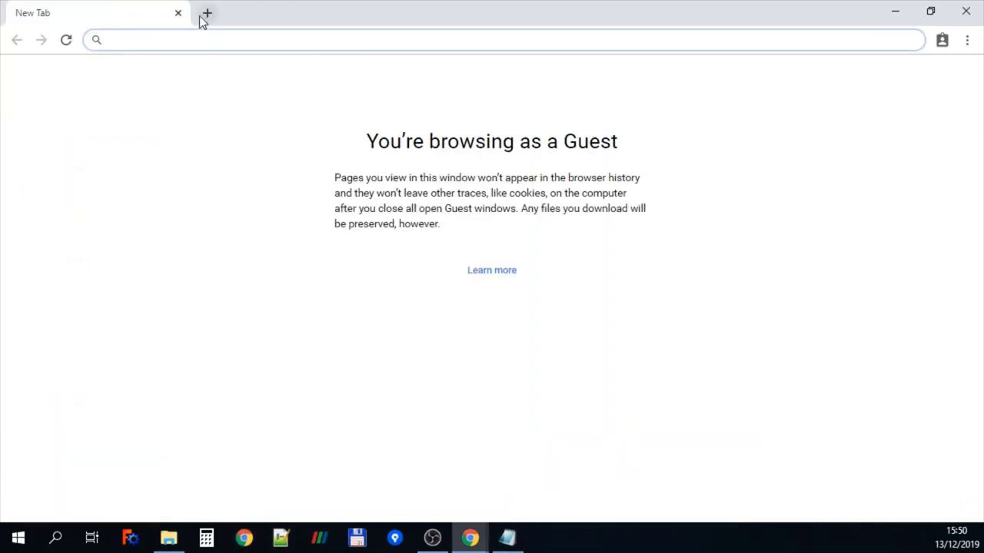
key("ctrl+v")
key("Return")
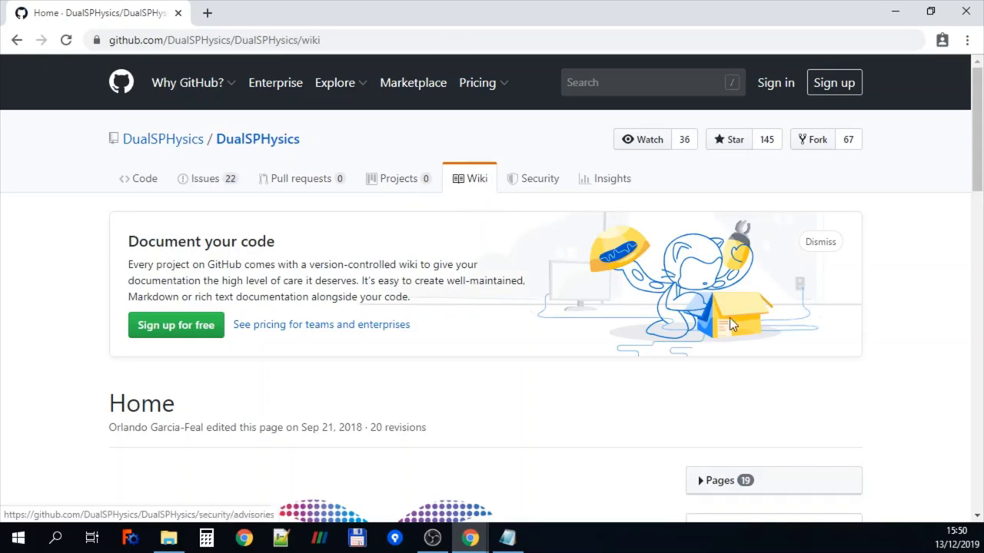
scroll(730, 319, "down", 2)
scroll(731, 325, "down", 6)
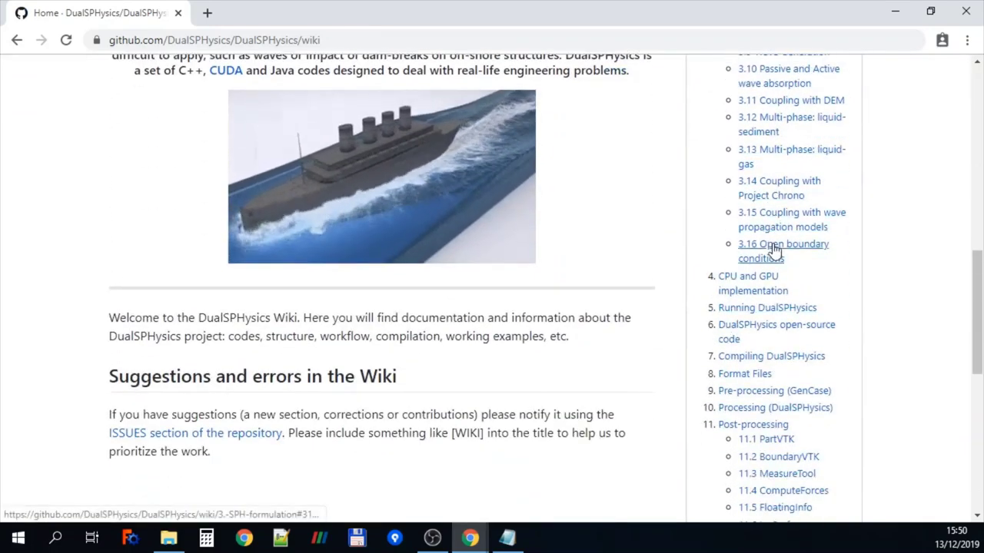
scroll(775, 252, "down", 2)
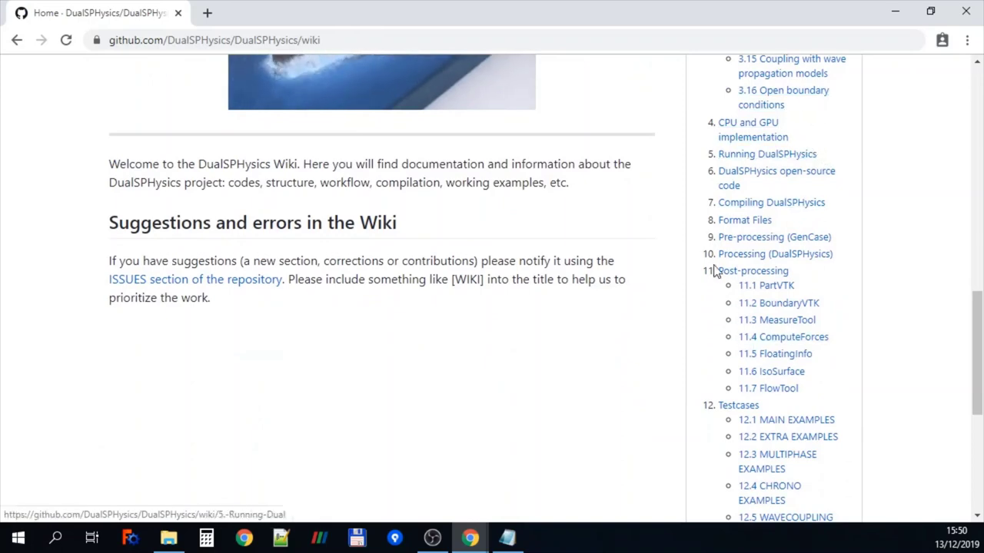
left_click(787, 102)
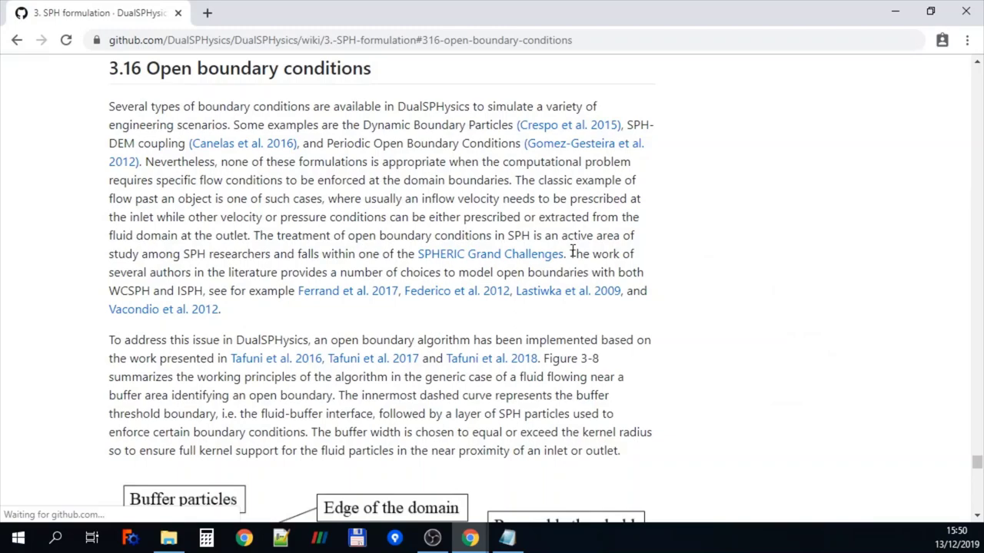
scroll(573, 250, "down", 2)
scroll(572, 250, "down", 2)
scroll(573, 256, "up", 4)
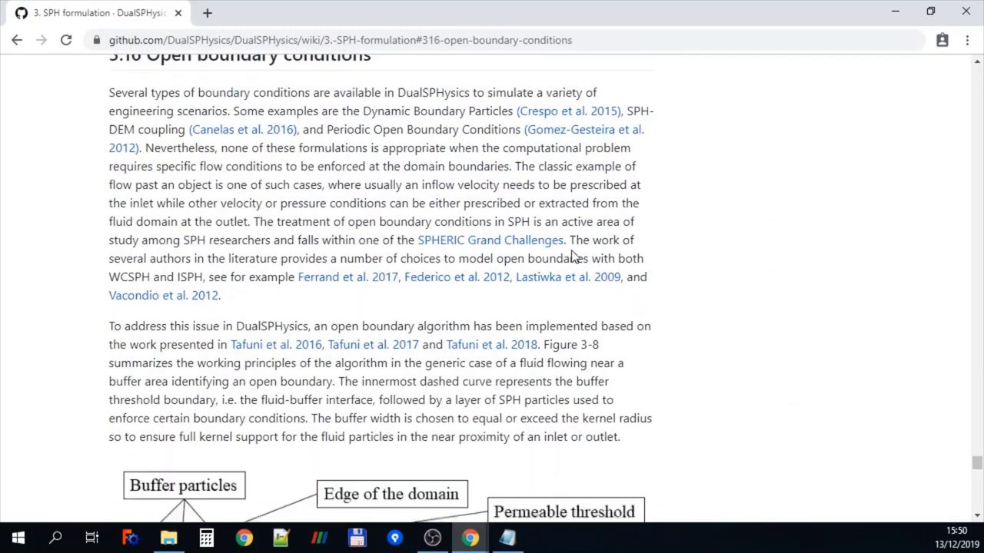
scroll(572, 256, "down", 6)
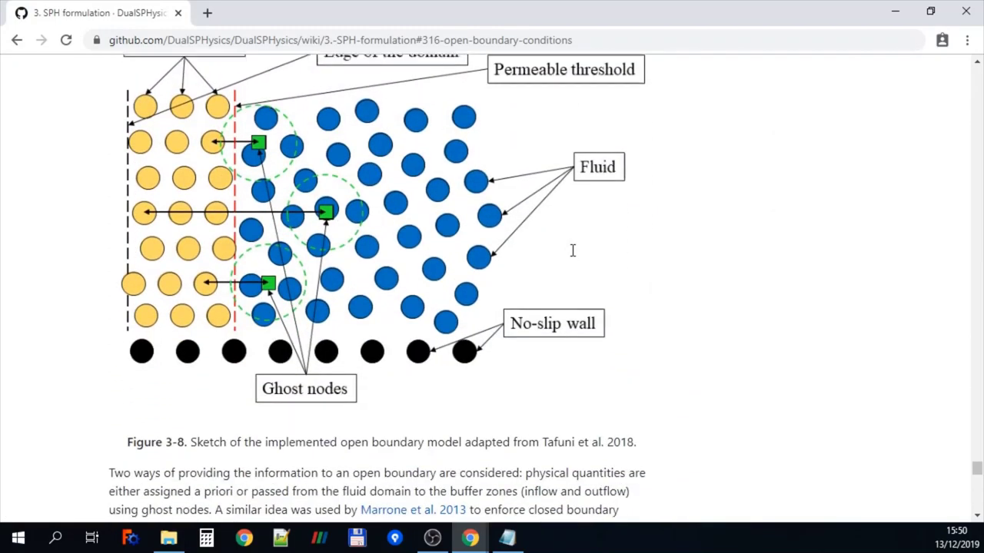
scroll(572, 250, "down", 6)
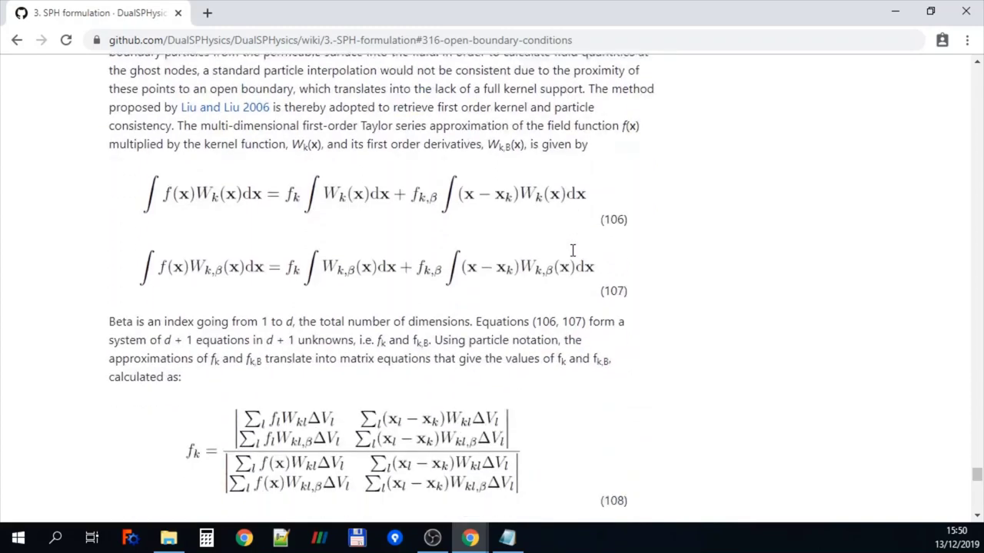
scroll(572, 250, "down", 7)
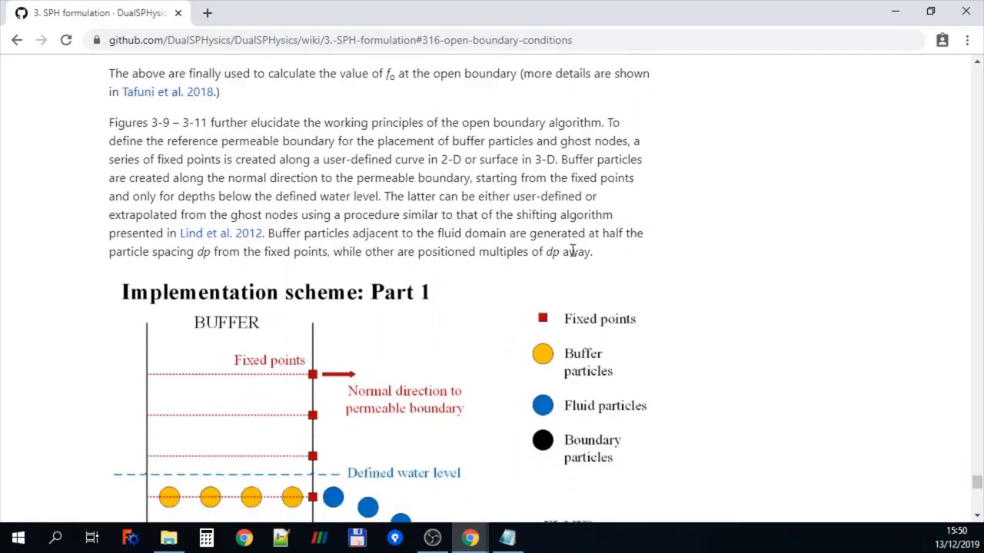
scroll(573, 251, "down", 2)
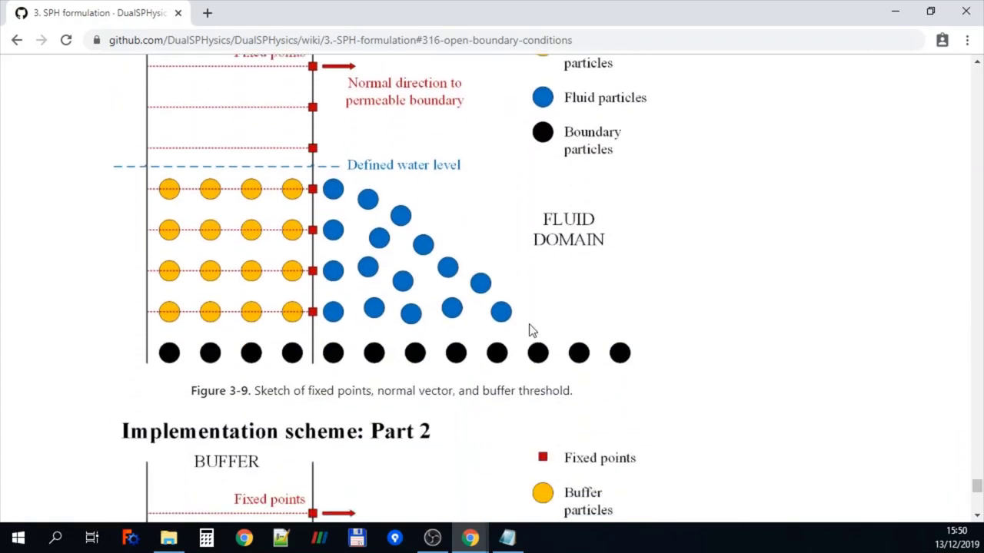
Open XML_GUIDE_v4.4.pdf from the guides folder in File Explorer
left_click(169, 538)
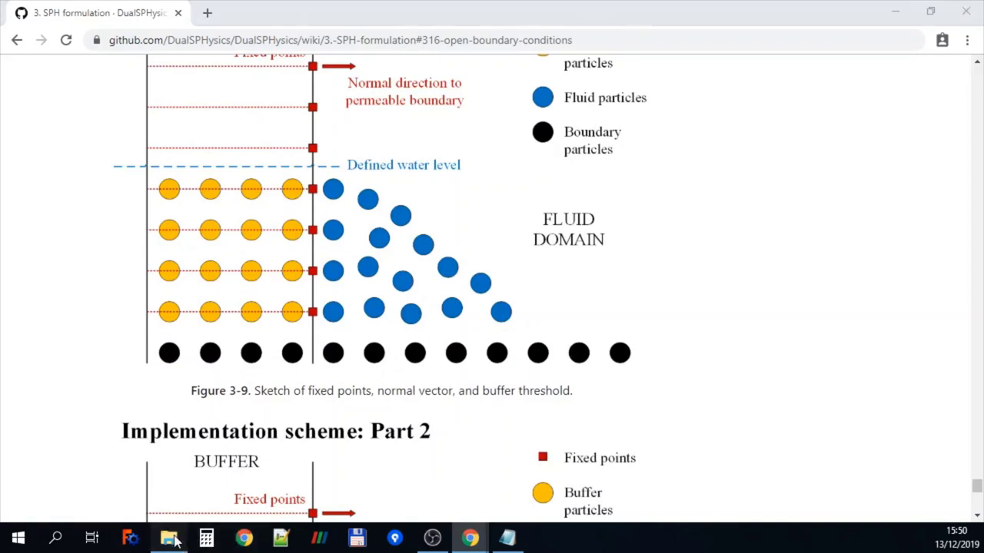
left_click(432, 332)
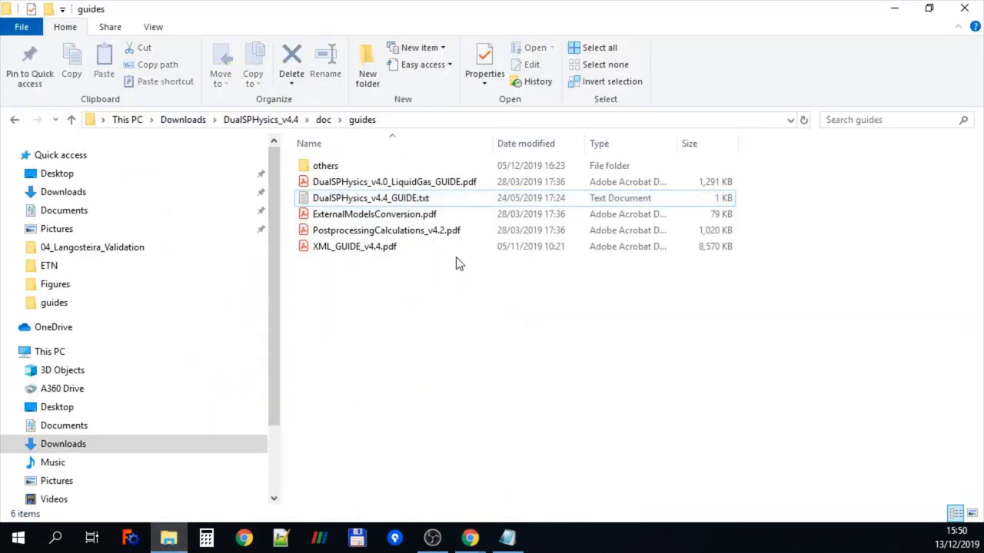
double_click(369, 247)
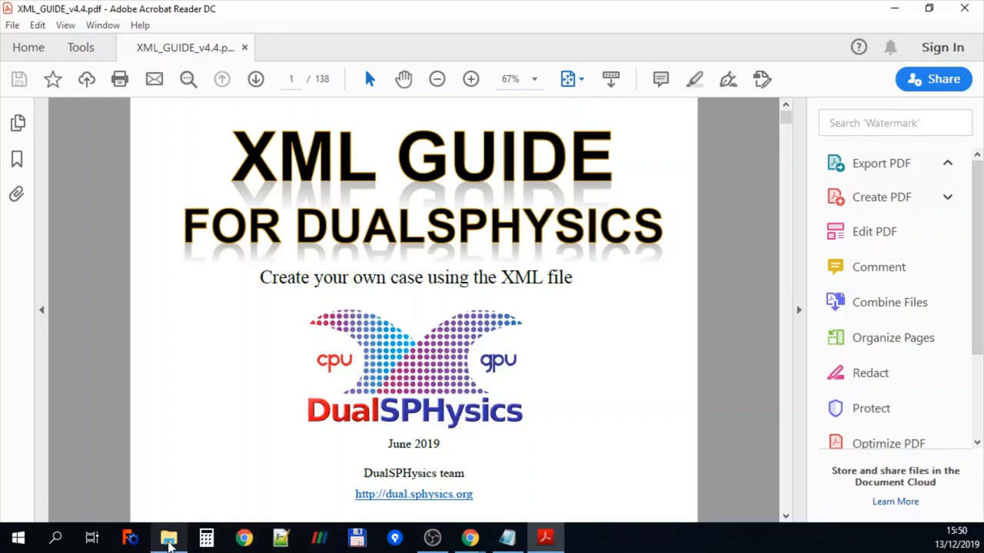
Bring the doc\guides File Explorer window in front of Acrobat Reader
left_click(168, 541)
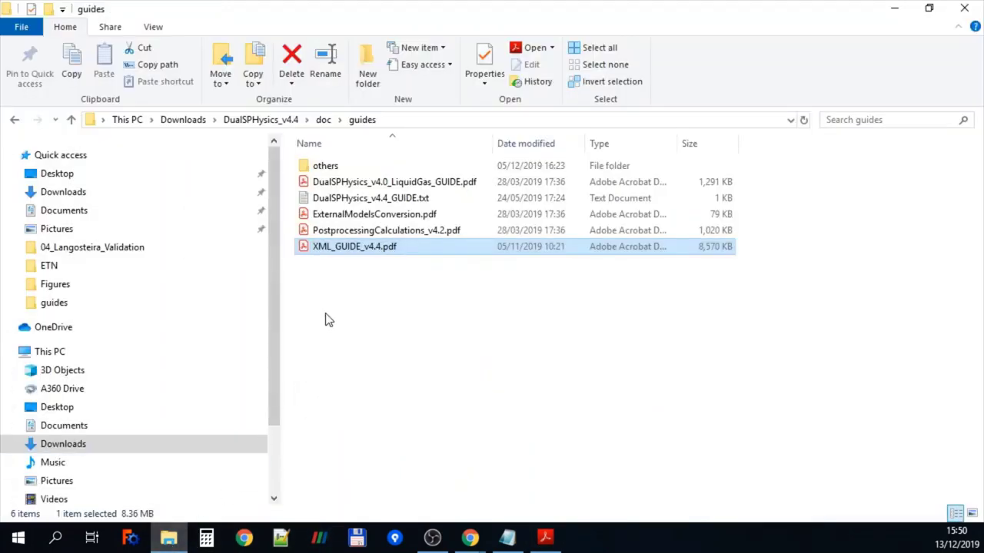
Go up to the doc folder and open its help subfolder
left_click(323, 123)
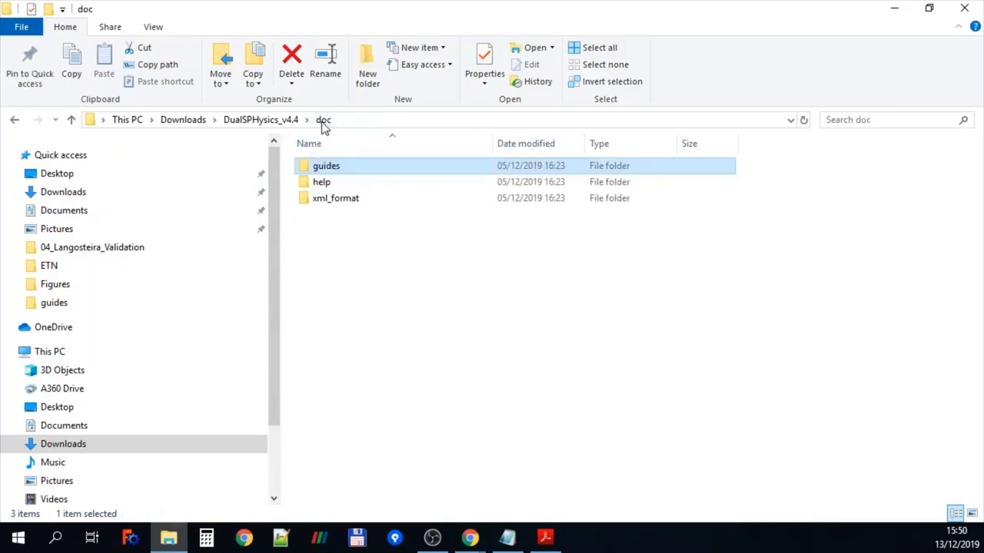
double_click(320, 181)
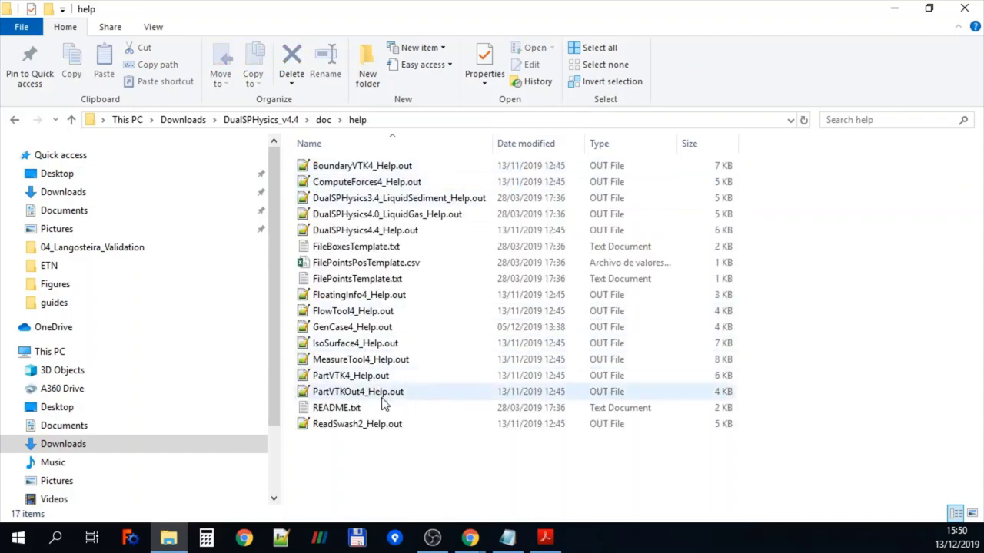
Open DualSPHysics4.4_Help.out and scroll through its command-line options
double_click(343, 232)
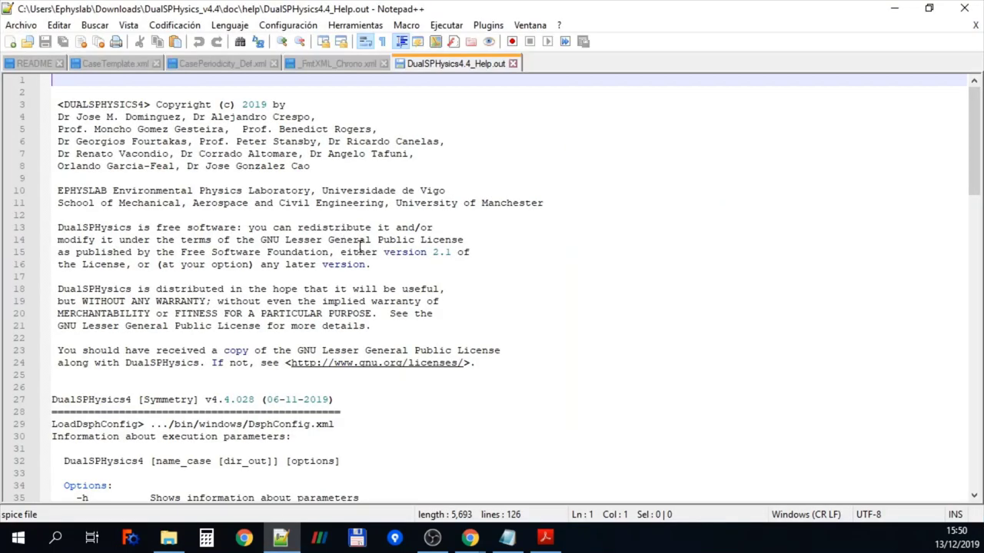
scroll(360, 246, "down", 3)
scroll(361, 246, "down", 10)
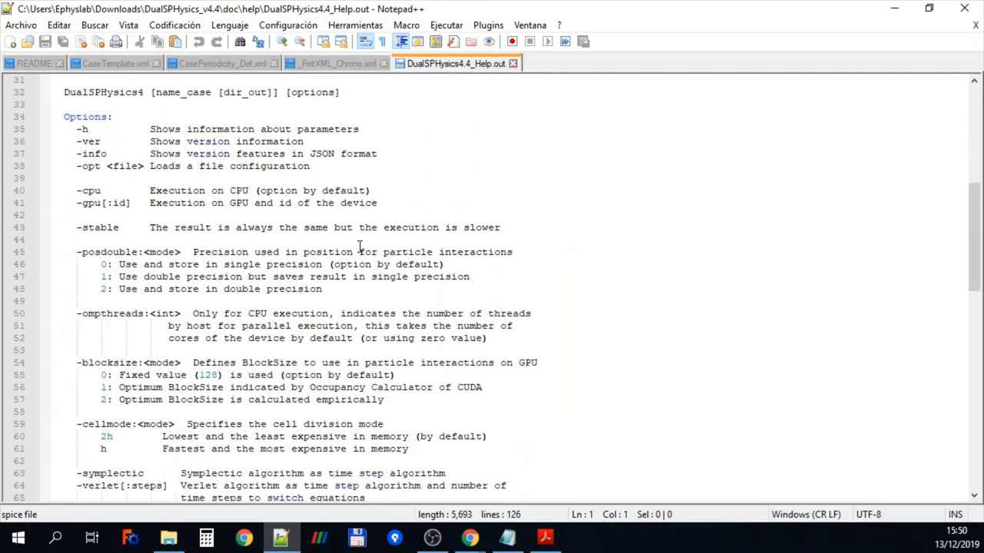
scroll(361, 245, "down", 2)
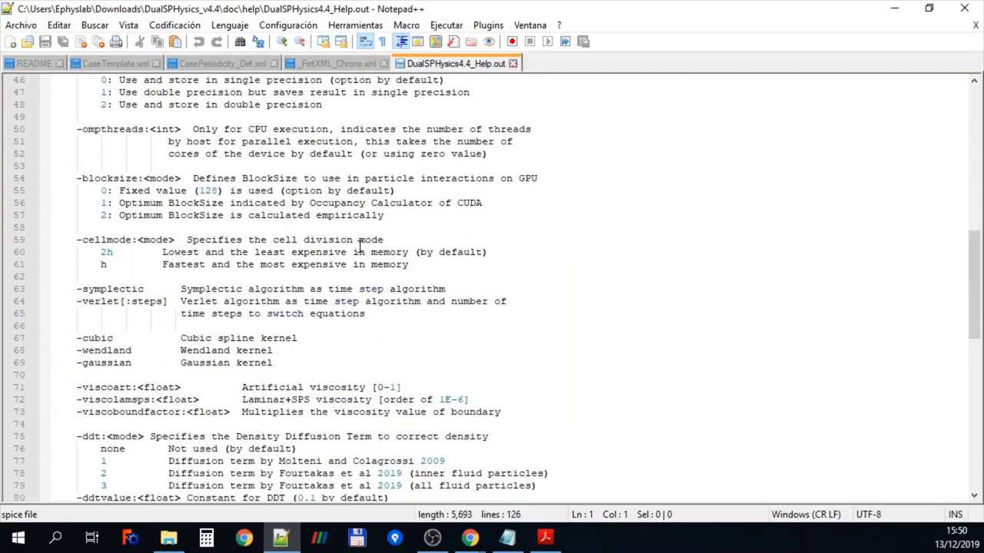
scroll(361, 246, "down", 2)
Read down to the Examples section, select the first usage example, and return to the help folder
scroll(360, 246, "down", 3)
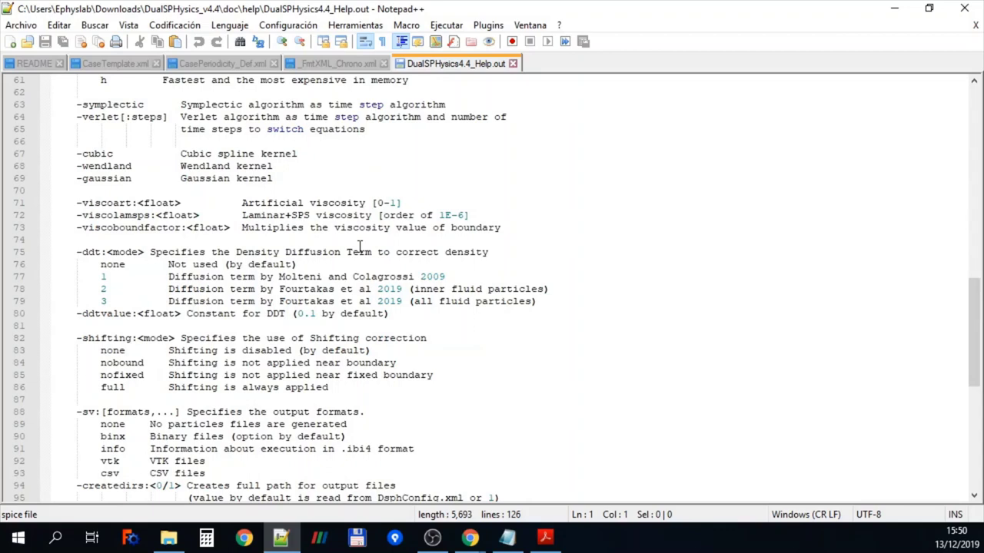
scroll(360, 246, "down", 5)
scroll(359, 246, "down", 4)
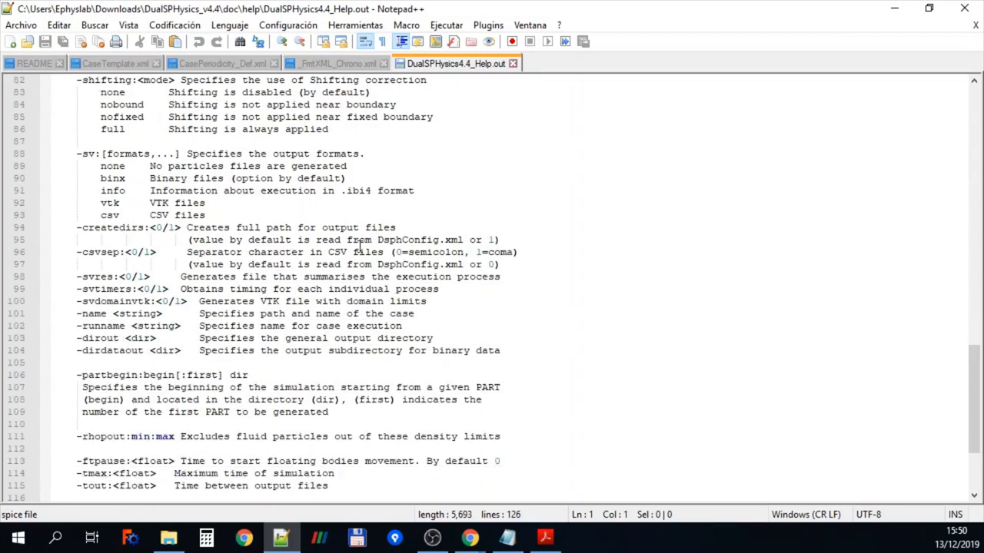
scroll(359, 246, "down", 1)
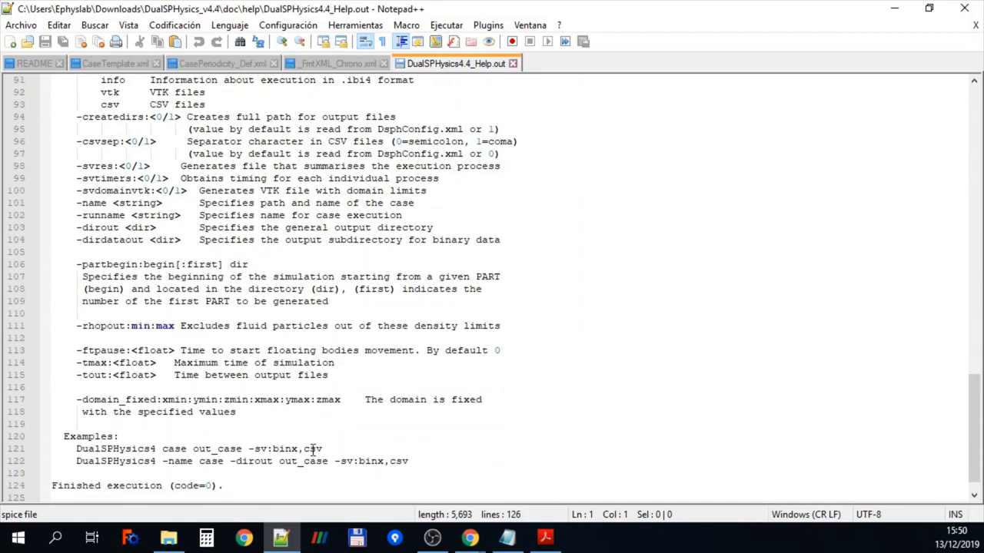
left_click_drag(326, 453, 41, 440)
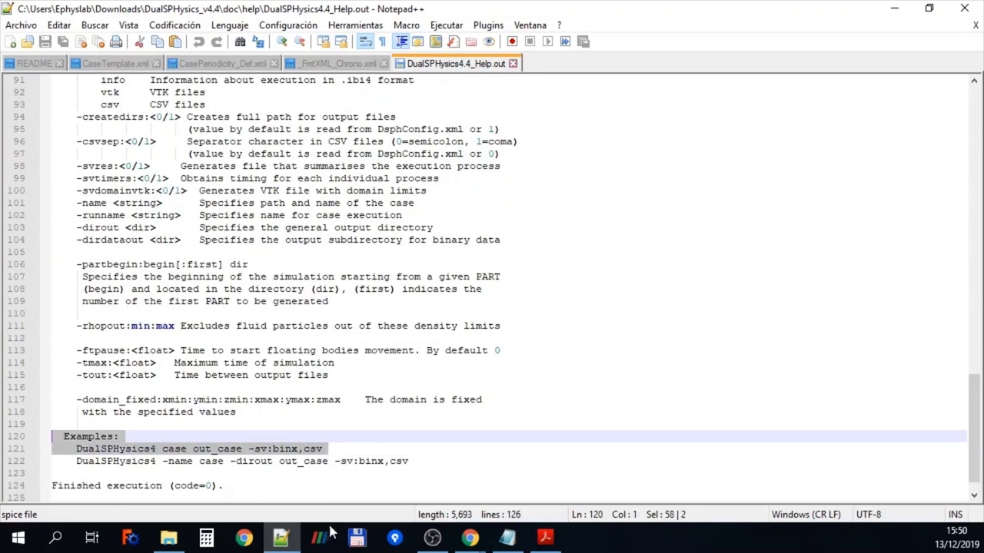
left_click(168, 538)
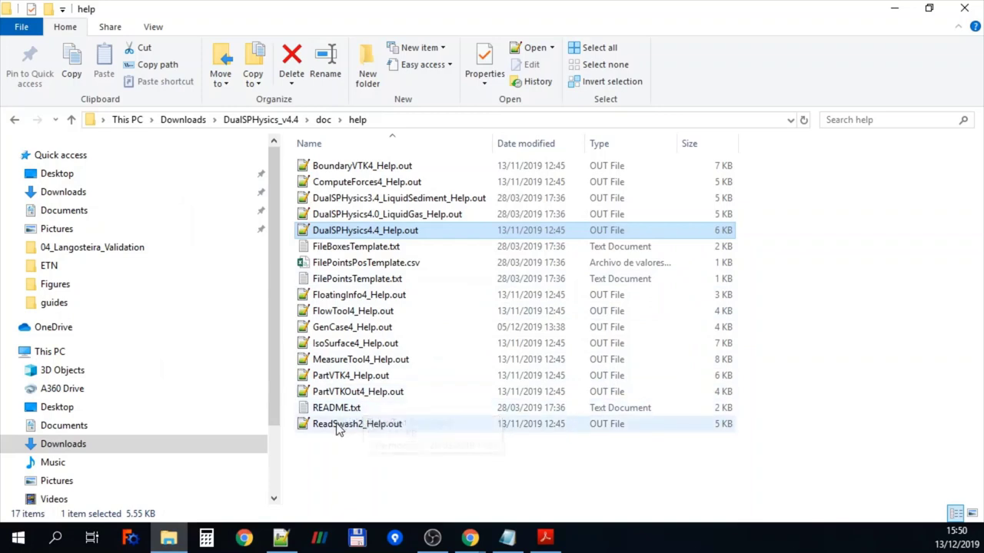
Open CaseTemplate.xml from the doc\xml_format folder in Notepad++
left_click(355, 264)
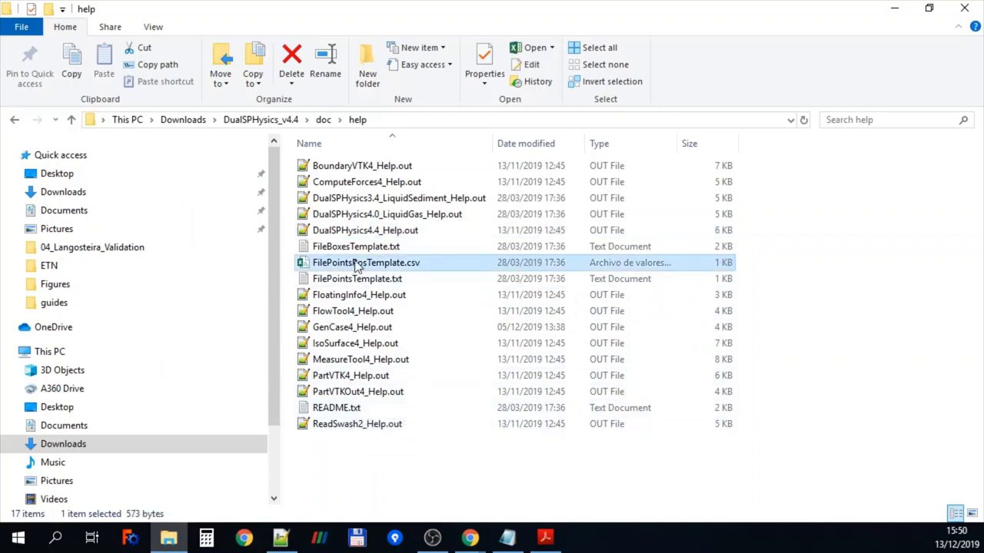
left_click(323, 120)
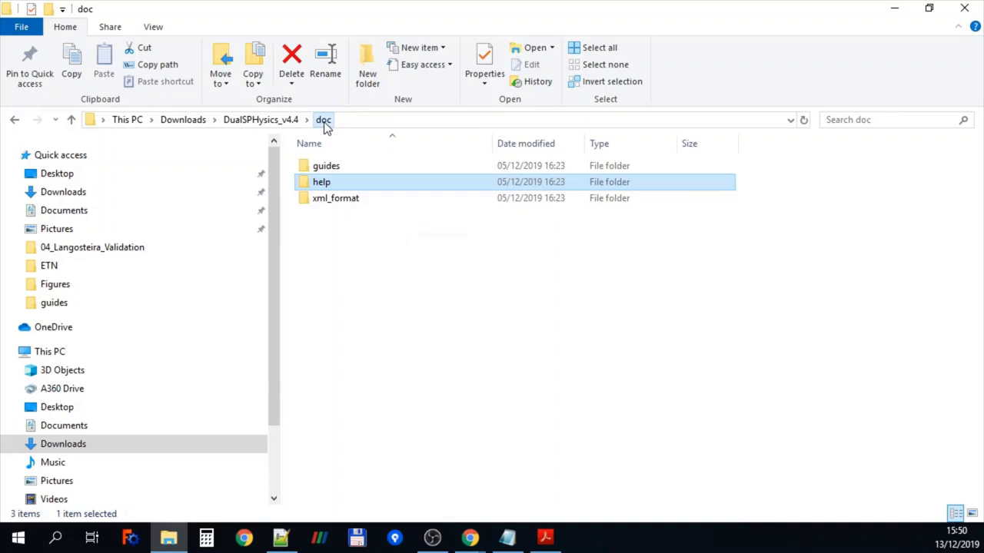
double_click(327, 197)
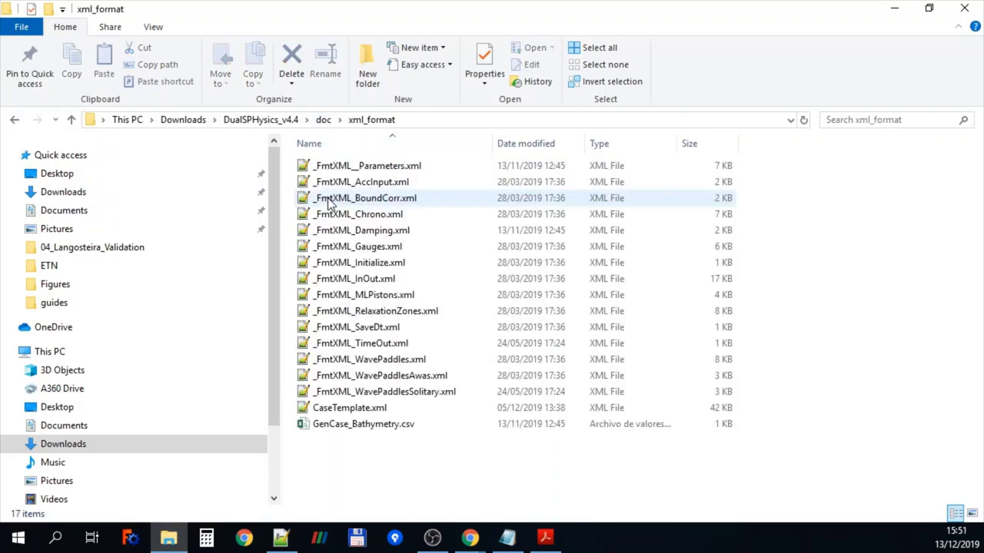
double_click(350, 408)
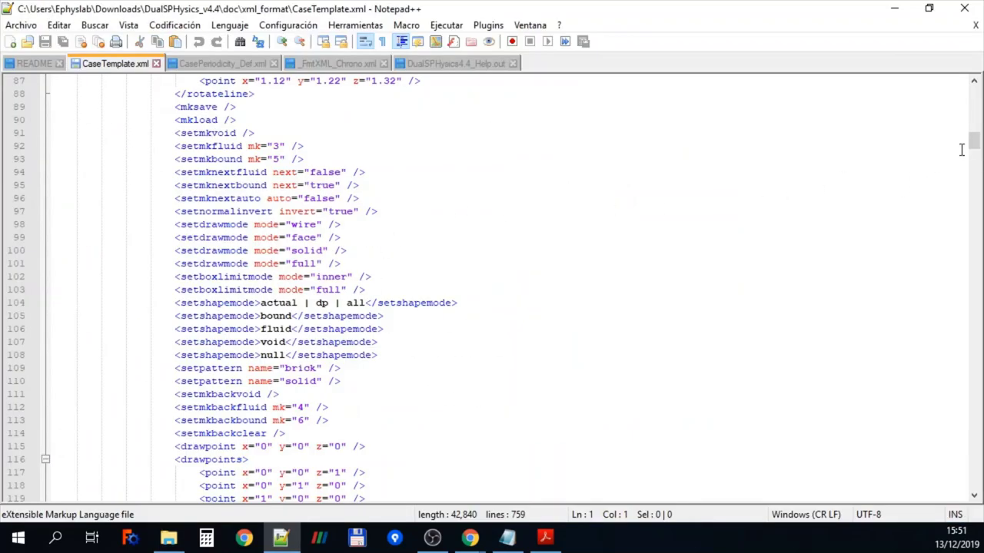
Scroll CaseTemplate.xml from its header down to the floatings section, then minimize Notepad++
left_click_drag(973, 142, 973, 88)
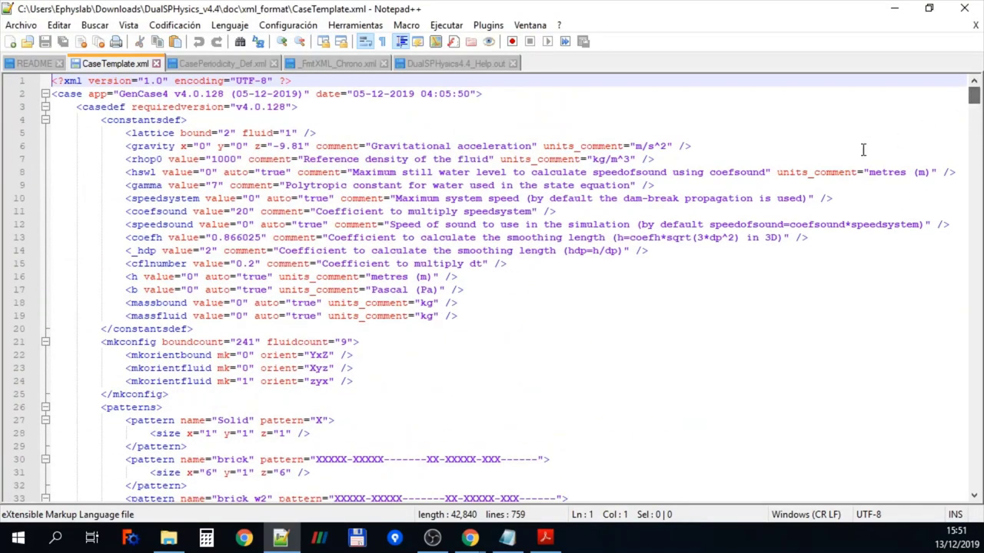
scroll(568, 272, "down", 3)
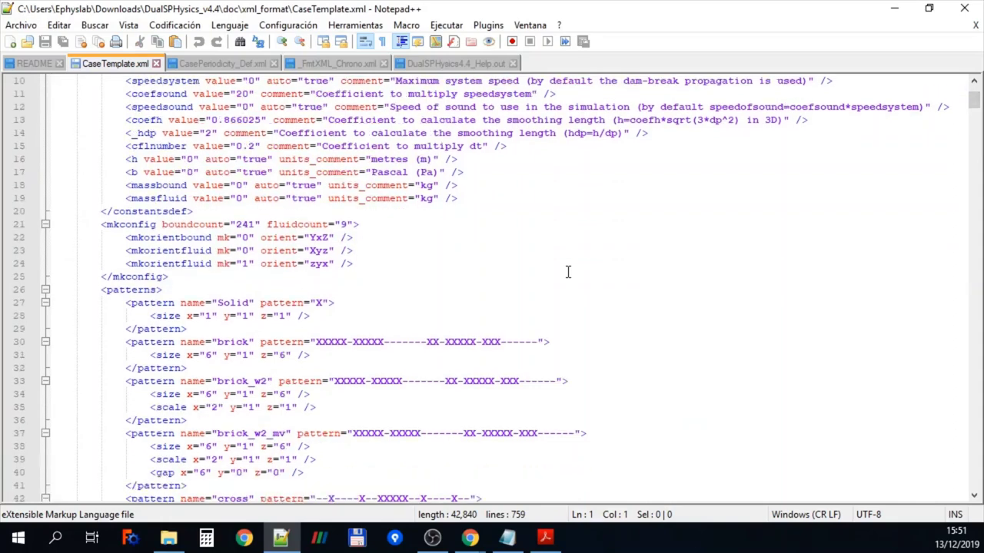
scroll(568, 272, "down", 9)
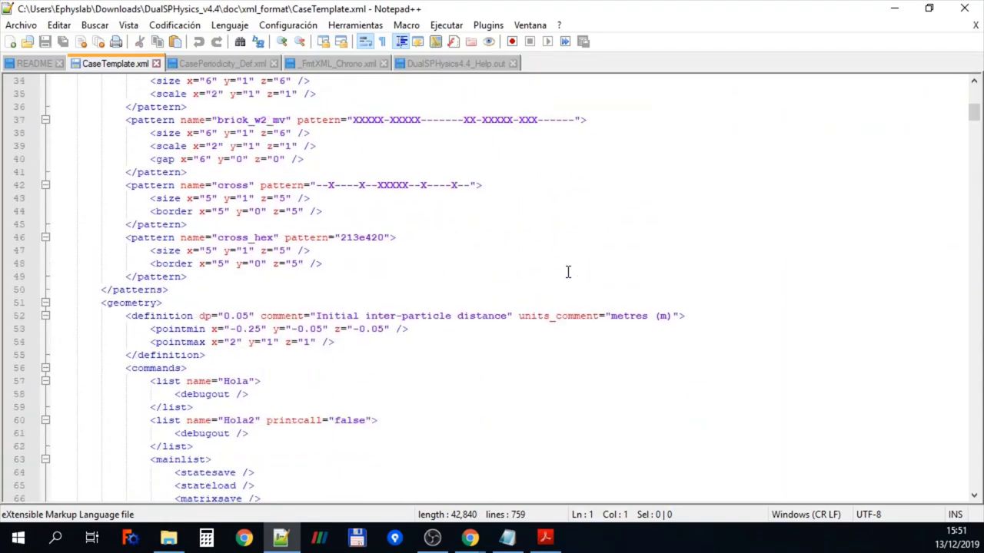
scroll(568, 272, "down", 5)
scroll(568, 272, "down", 5)
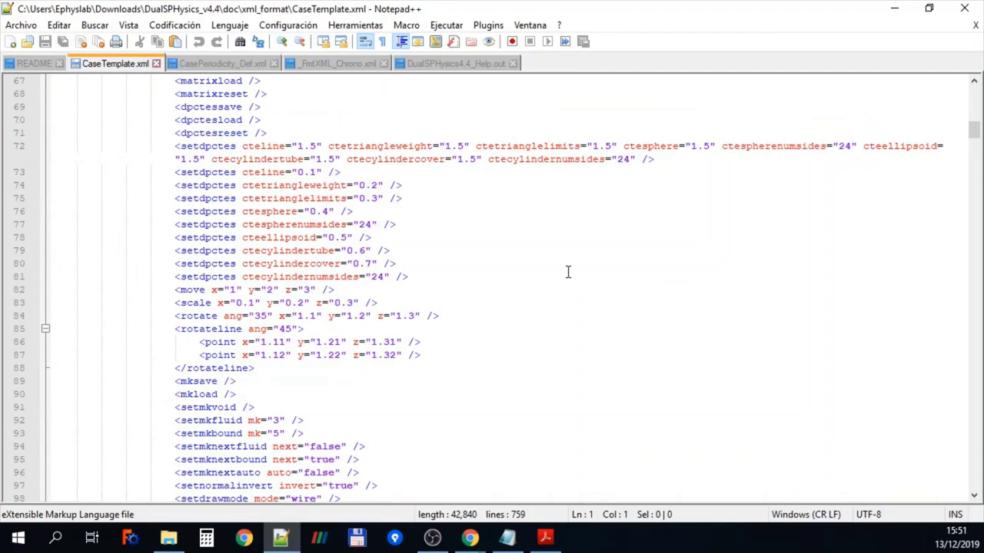
left_click_drag(973, 129, 953, 342)
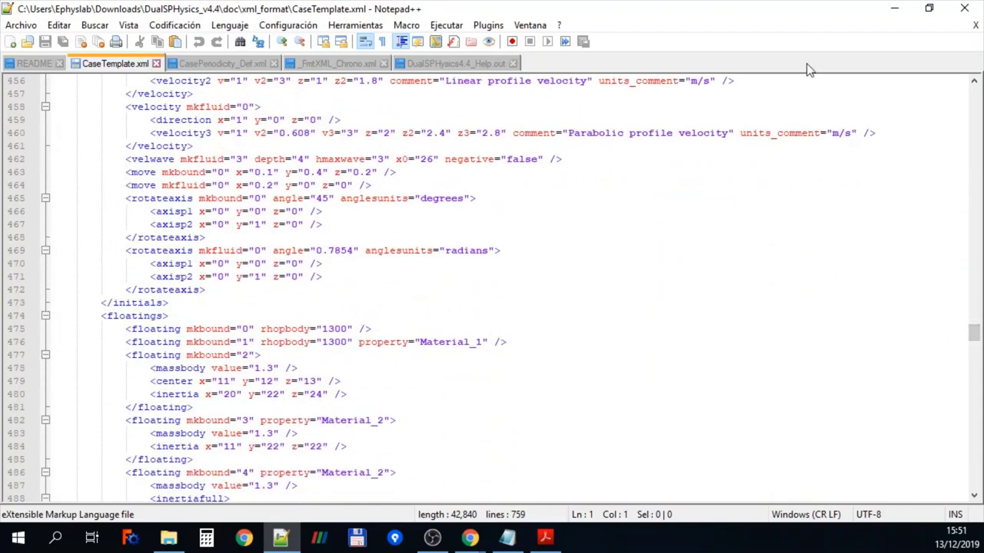
left_click(894, 10)
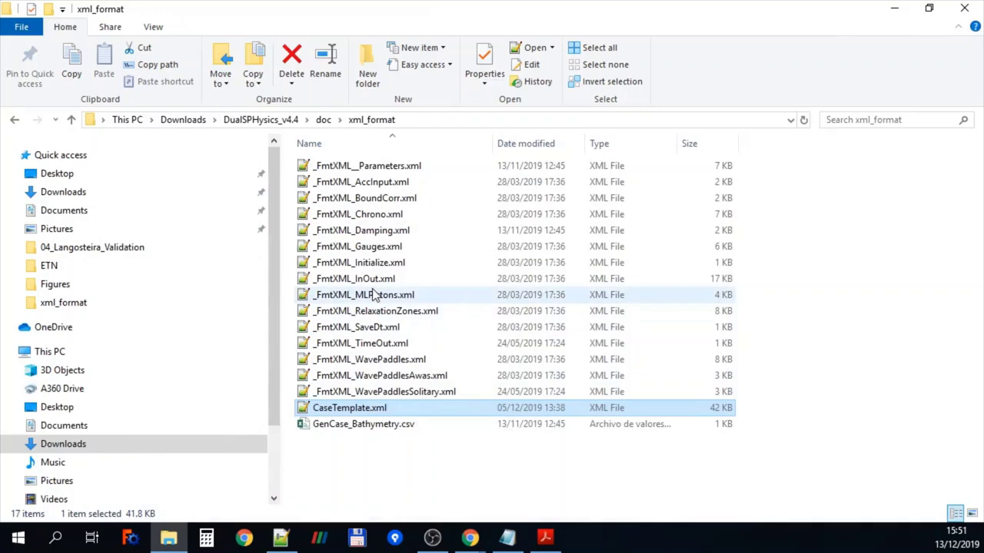
Open _FmtXML_WavePaddles.xml, highlighting its piston and flap regular-wave example comments, then minimize the editor
double_click(381, 360)
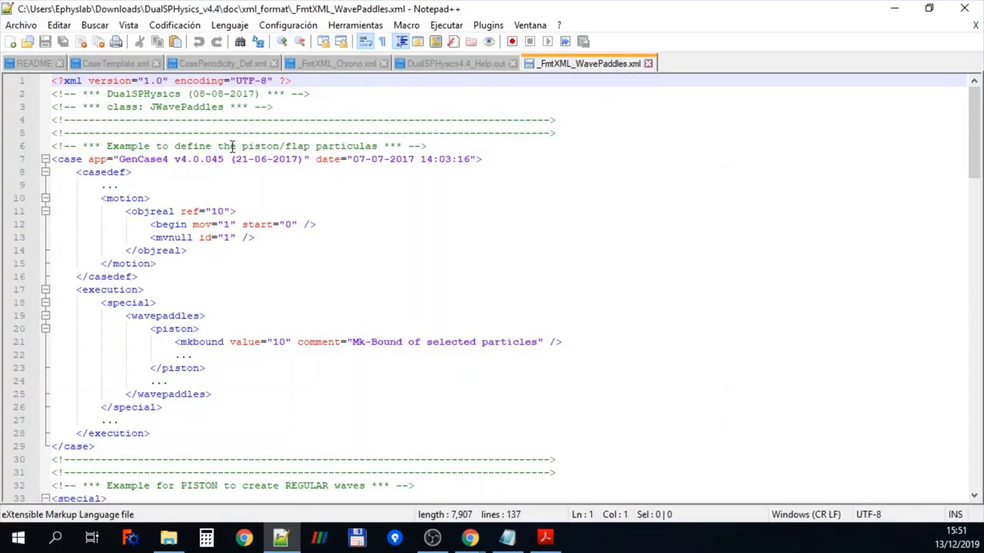
left_click_drag(232, 146, 359, 146)
scroll(421, 230, "down", 4)
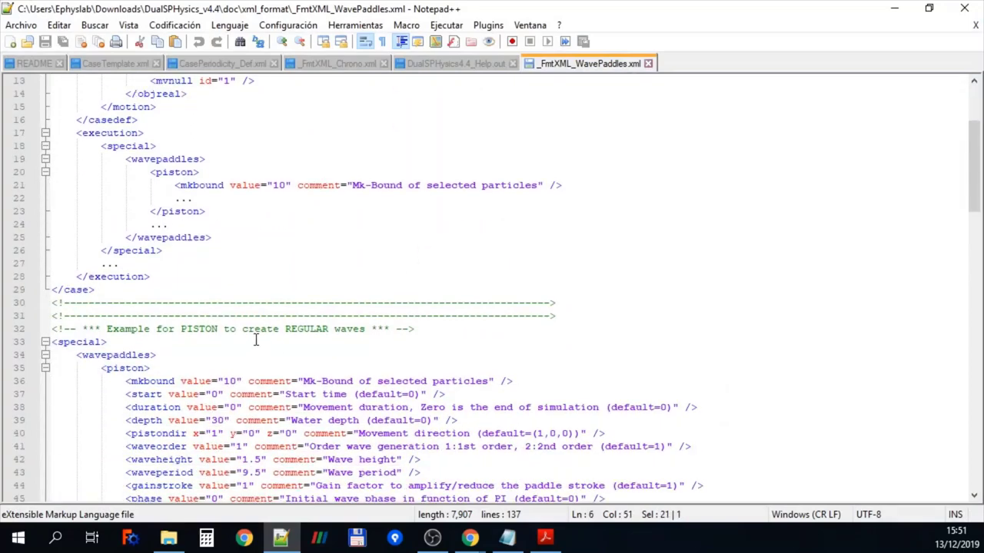
left_click_drag(241, 329, 372, 329)
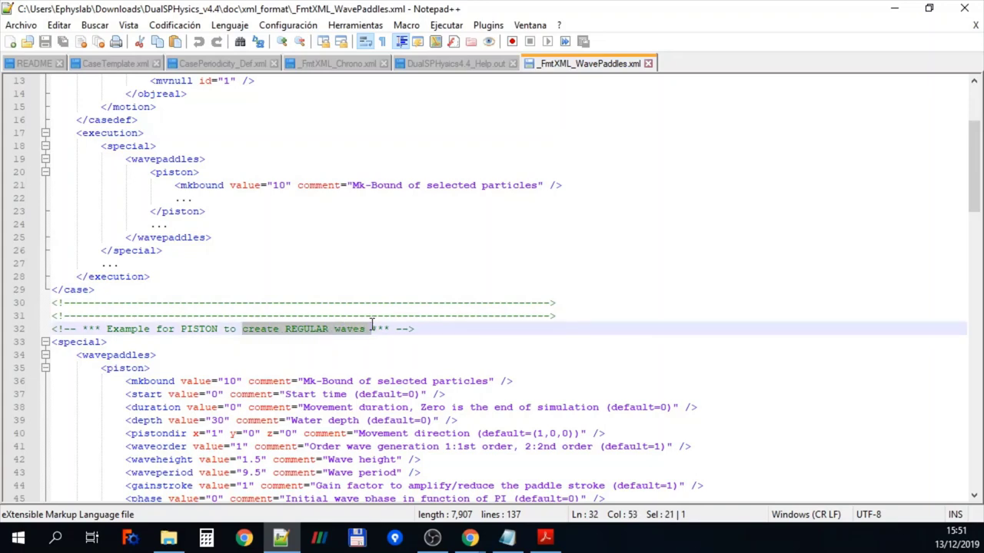
scroll(371, 329, "down", 7)
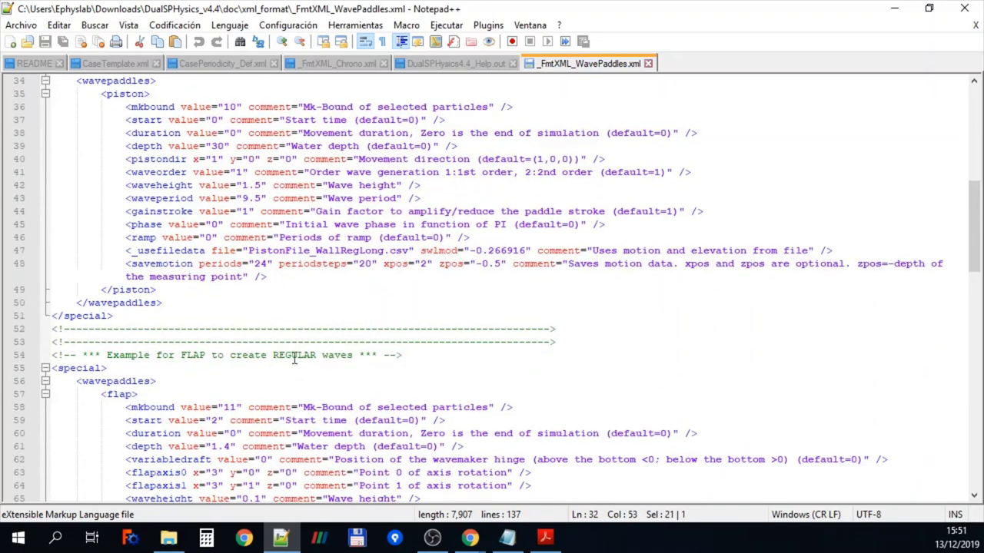
left_click_drag(181, 355, 384, 355)
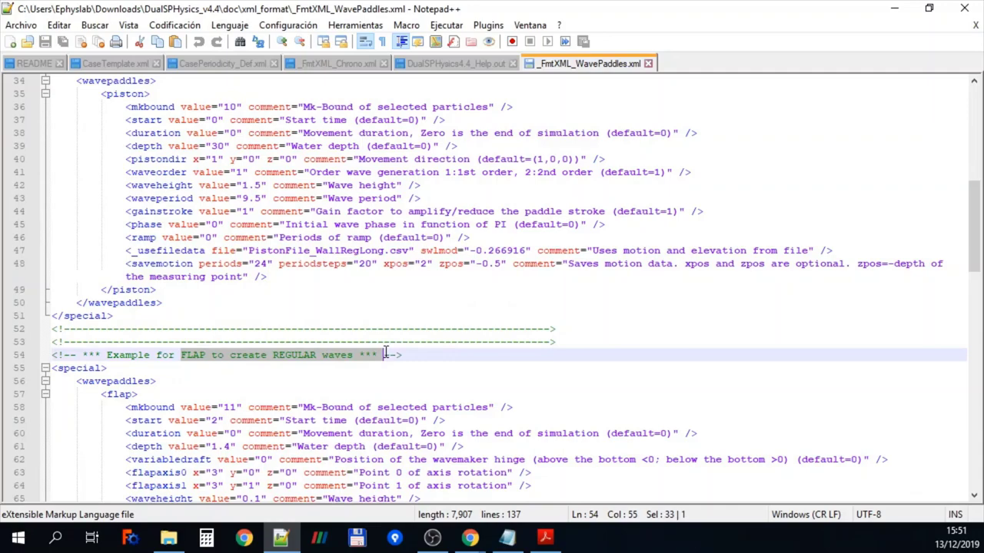
scroll(386, 355, "down", 2)
scroll(386, 352, "down", 2)
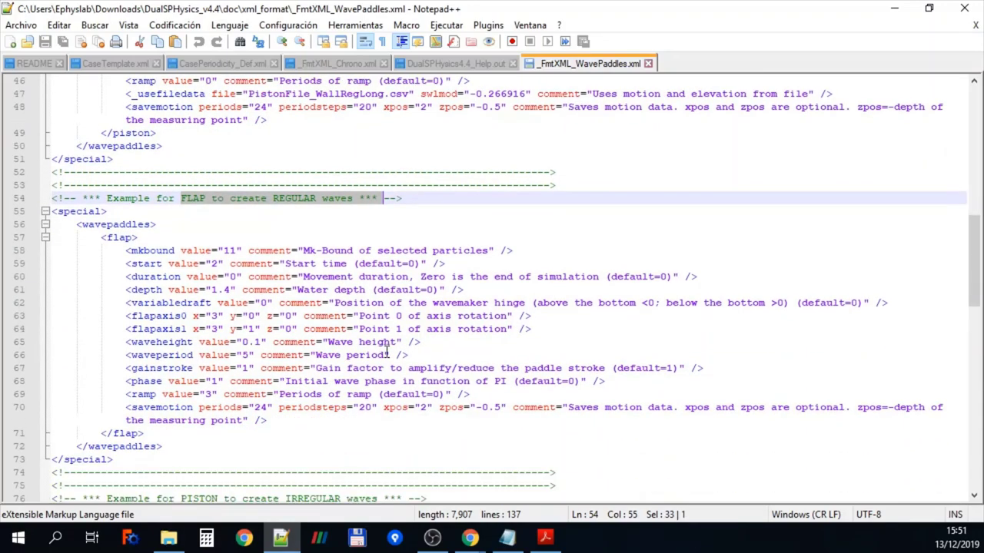
left_click(894, 8)
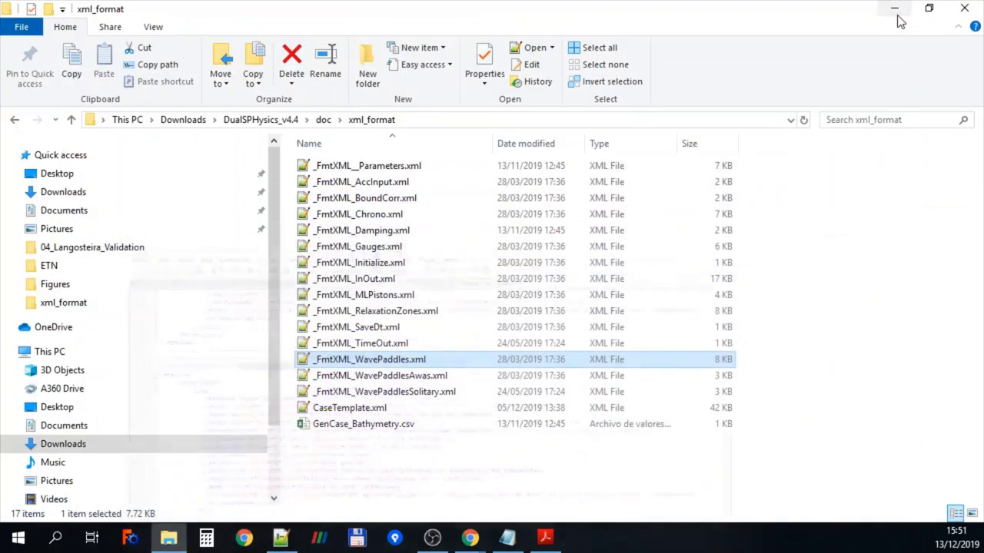
Open Examples_main.pdf from the DualSPHysics_v4.4\examples folder
left_click(286, 124)
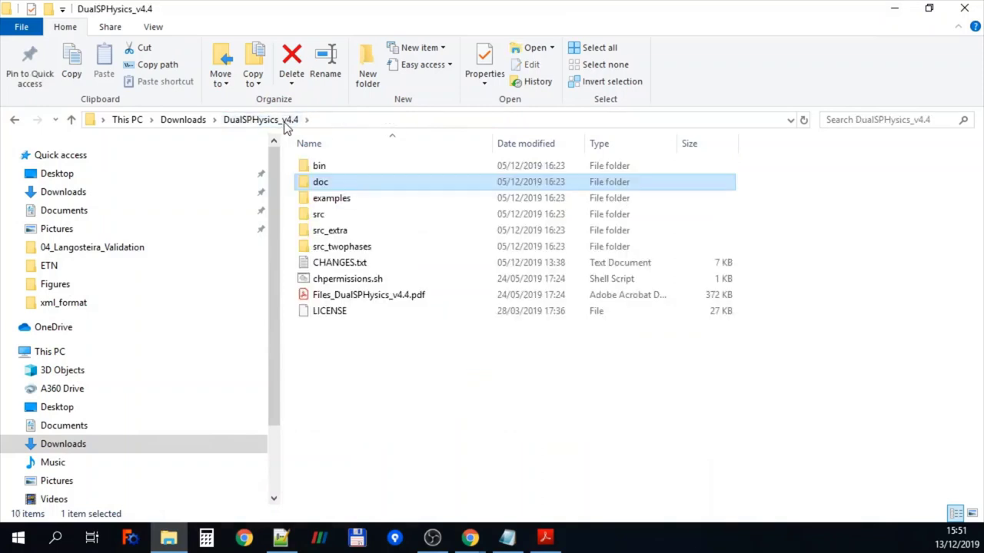
double_click(331, 201)
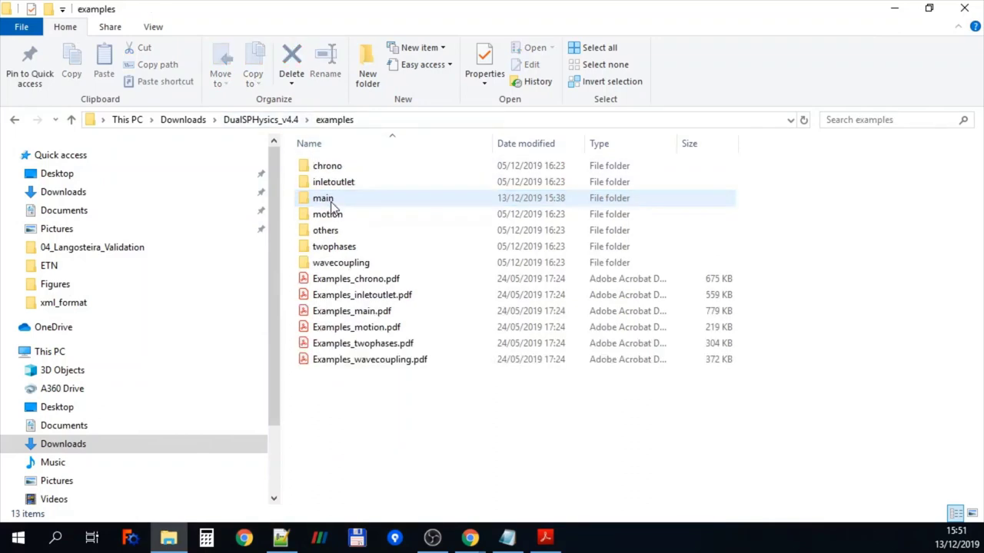
double_click(352, 311)
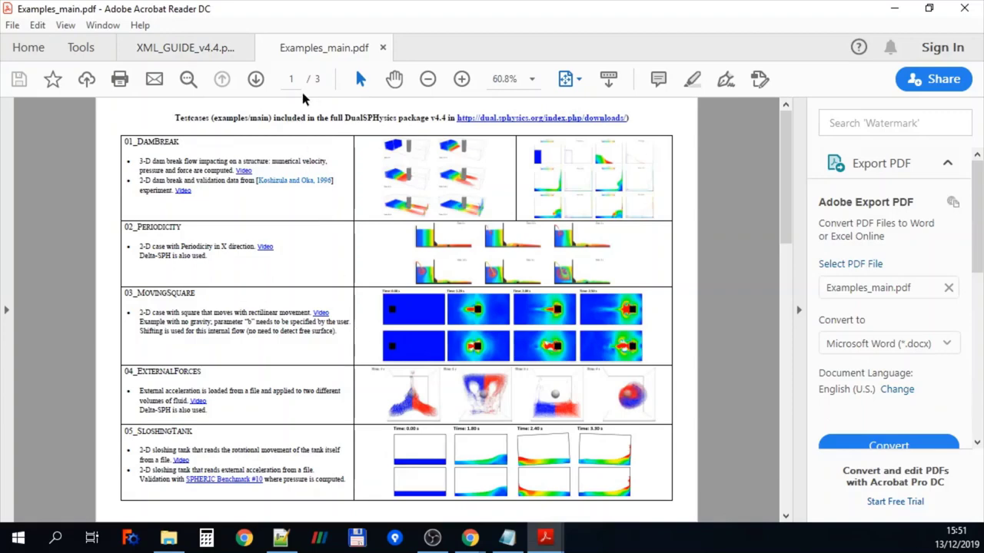
Page through Examples_main.pdf's testcase table, then close Acrobat Reader with all its tabs
key("Page_Down")
key("Page_Down")
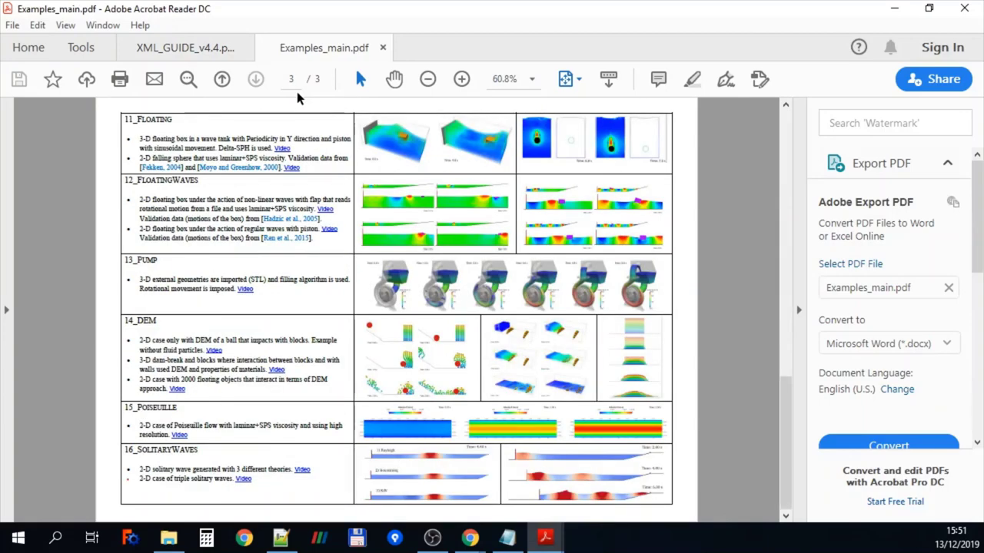
left_click(964, 9)
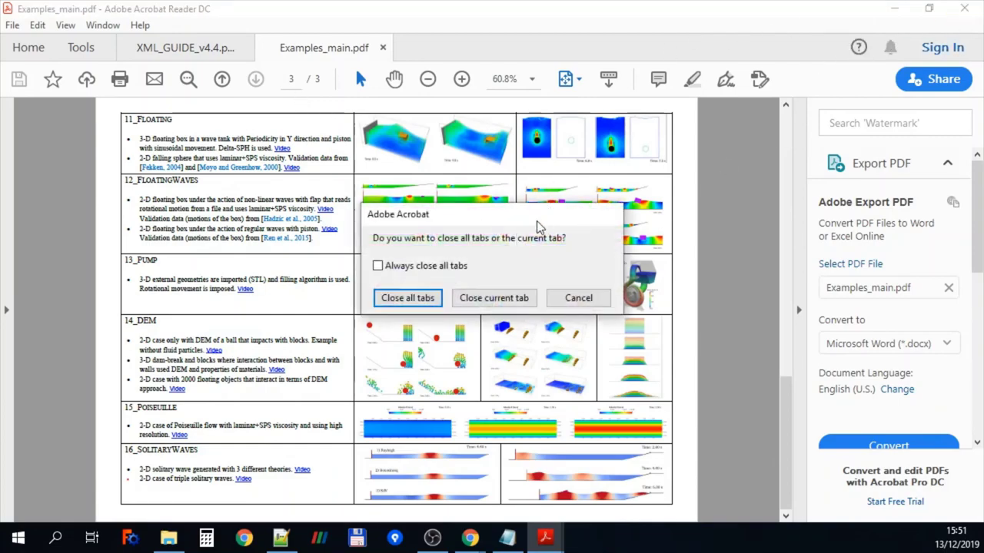
left_click(428, 299)
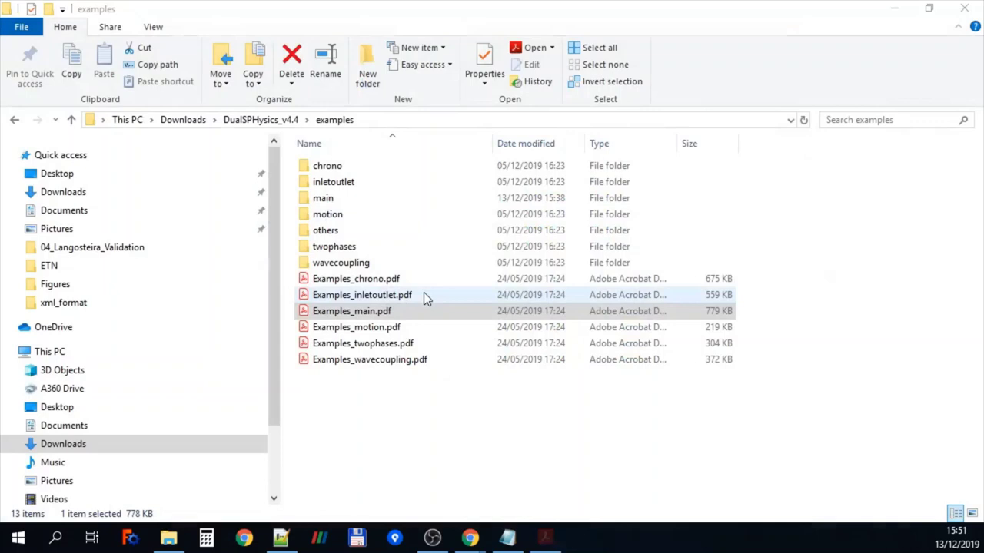
Peek into main, then play CaseWaterMill's thumbnail video from chrono\08_WaterMill and return to chrono
double_click(334, 203)
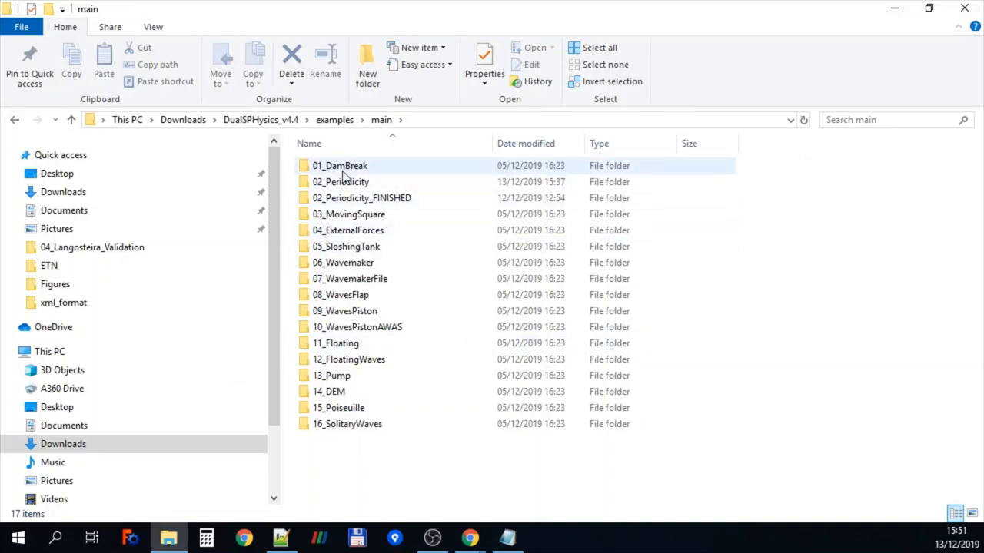
left_click(334, 120)
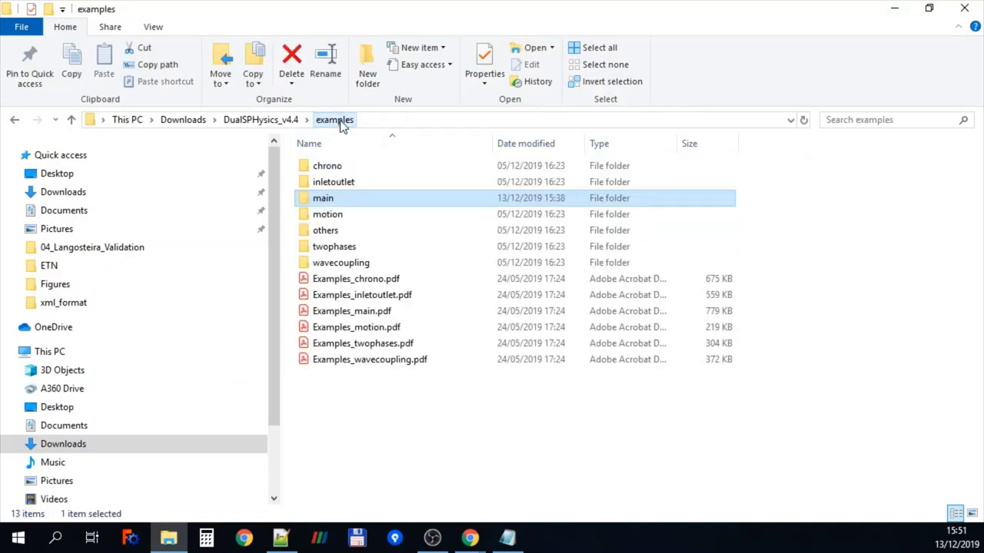
double_click(328, 167)
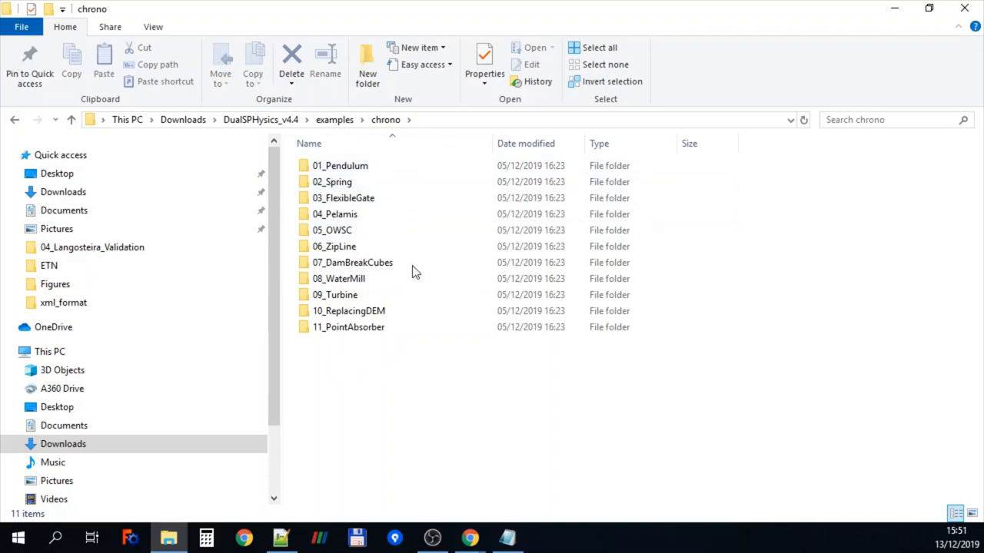
double_click(345, 283)
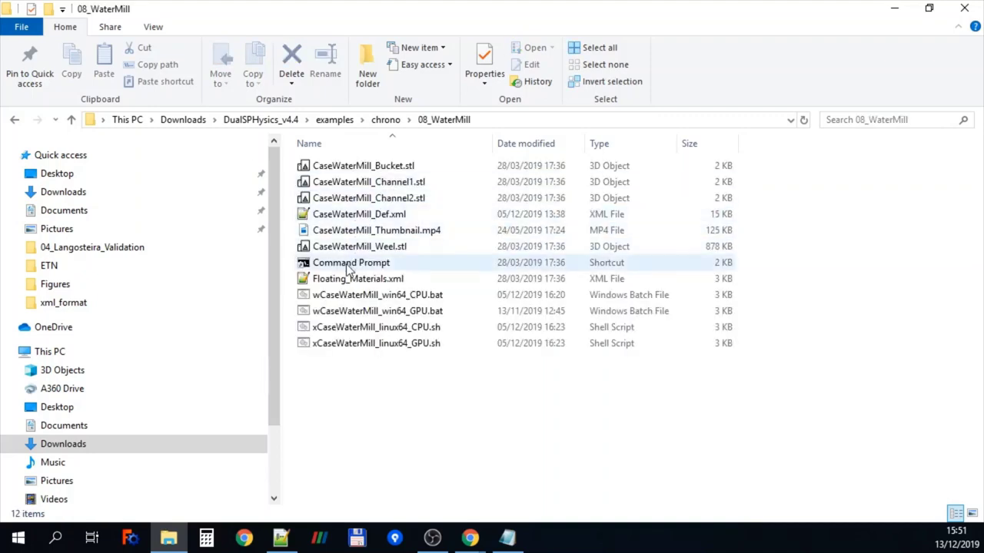
double_click(366, 233)
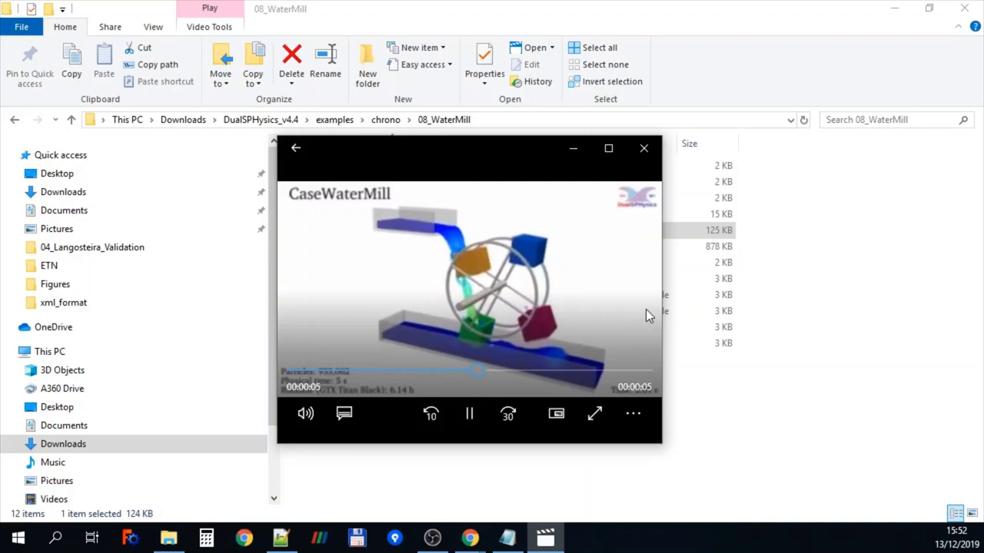
left_click(641, 150)
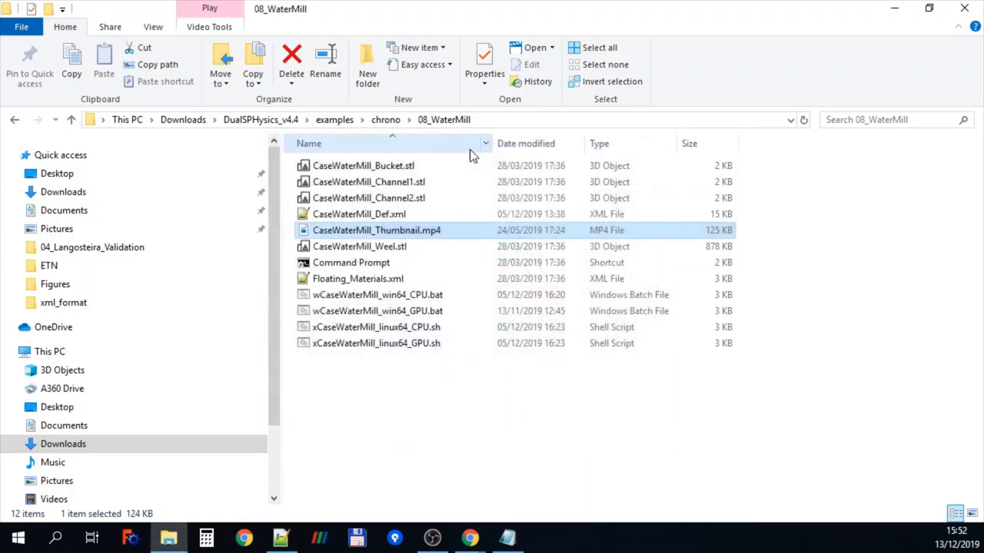
left_click(385, 121)
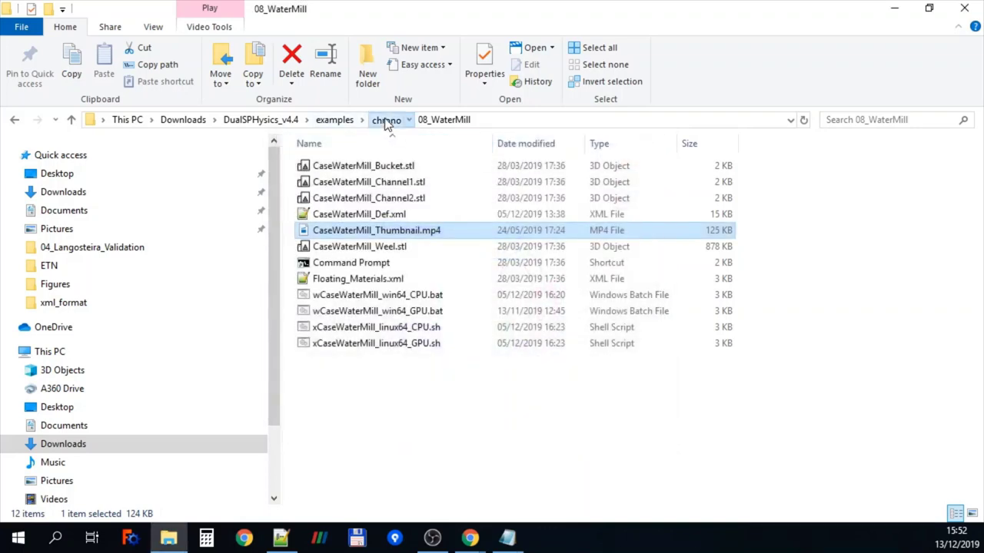
Play CaseCurrentHull_Thumbnail.mp4 from inletoutlet\07_CurrentHull, close it, and go back to examples
left_click(335, 123)
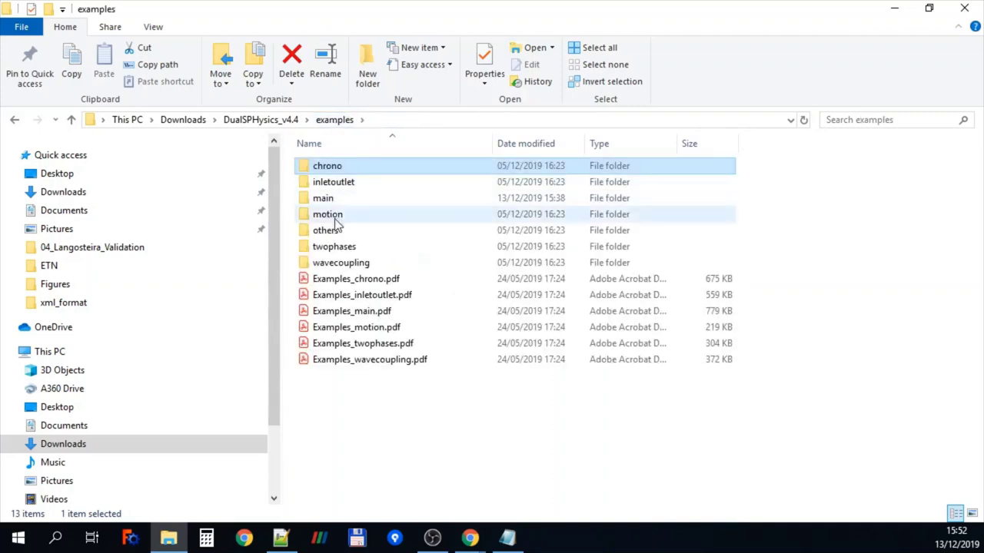
double_click(342, 188)
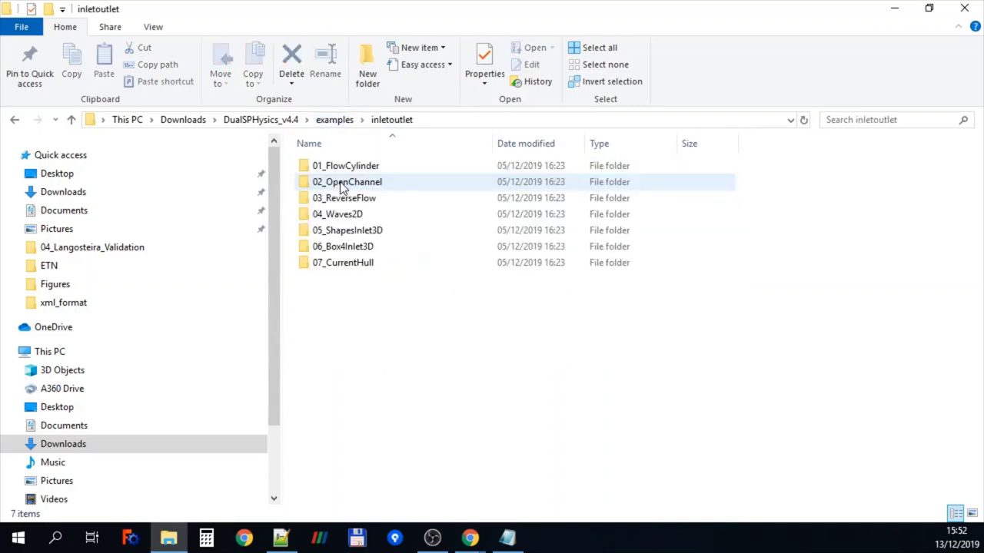
double_click(343, 263)
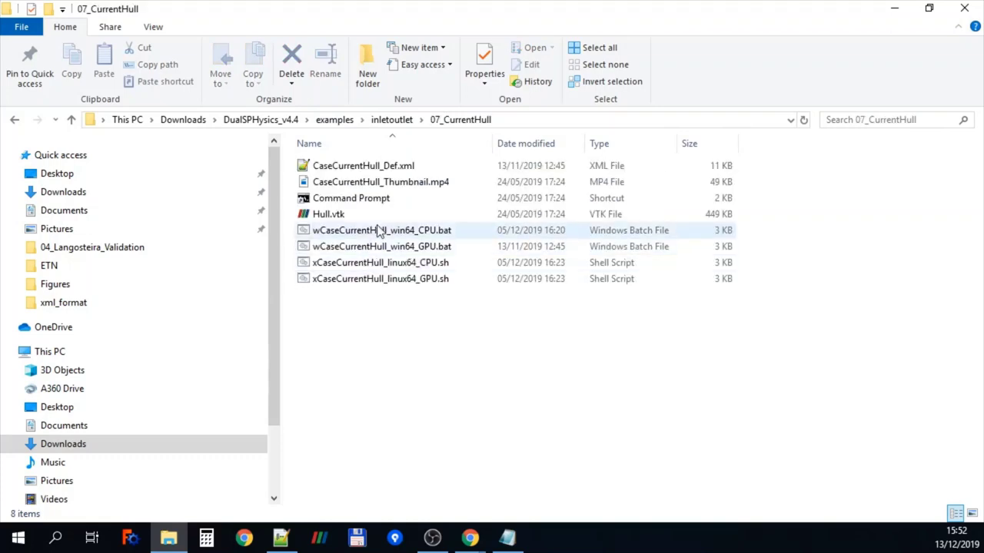
double_click(386, 183)
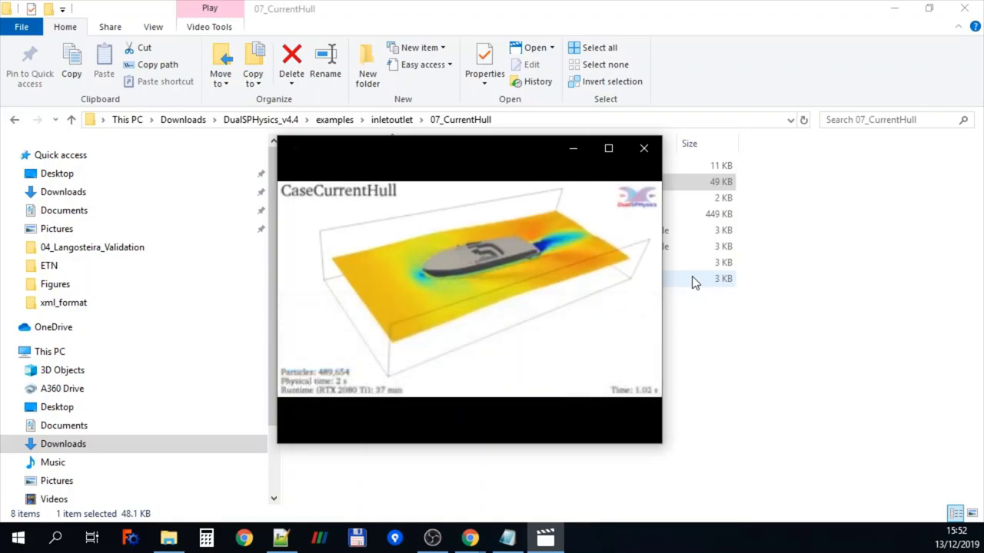
left_click(644, 148)
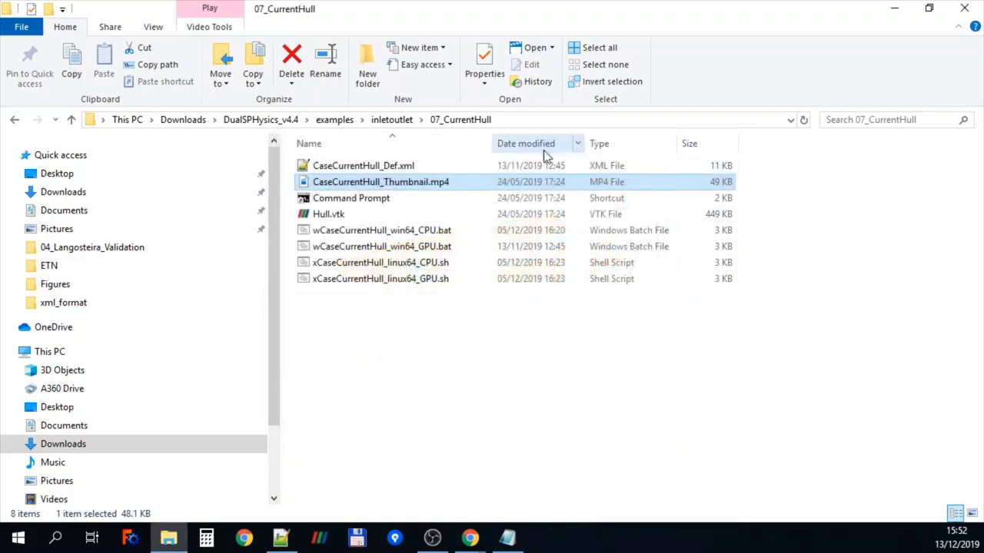
left_click(344, 123)
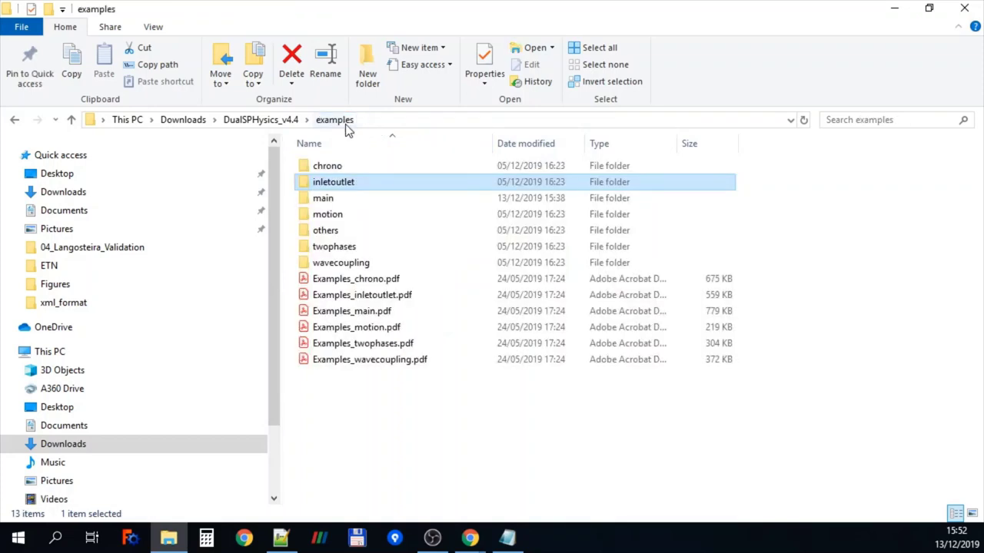
double_click(333, 246)
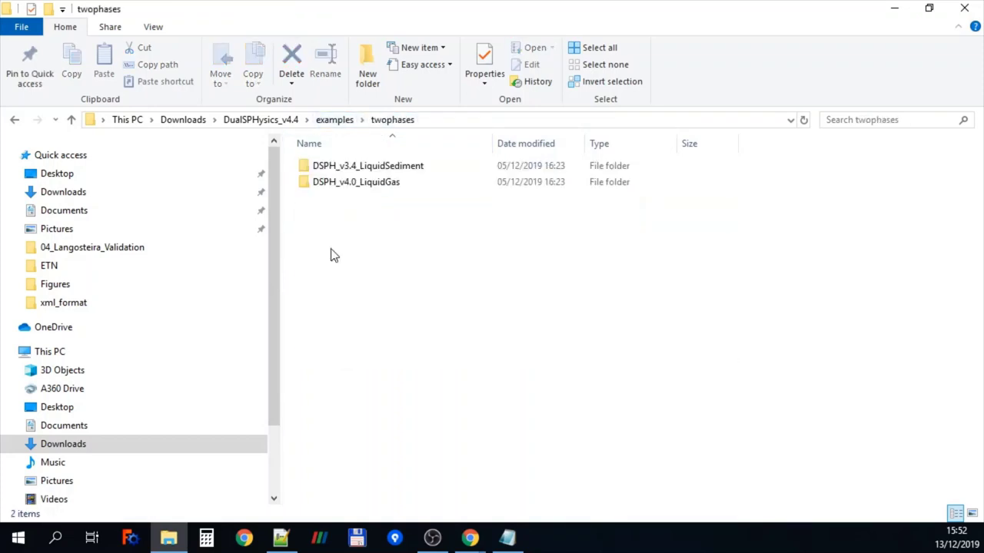
double_click(369, 189)
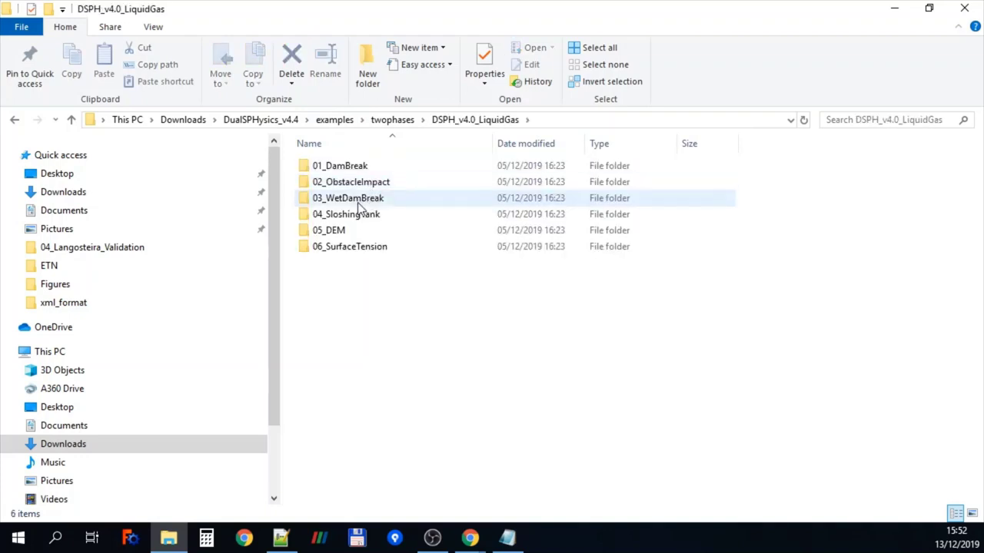
double_click(359, 202)
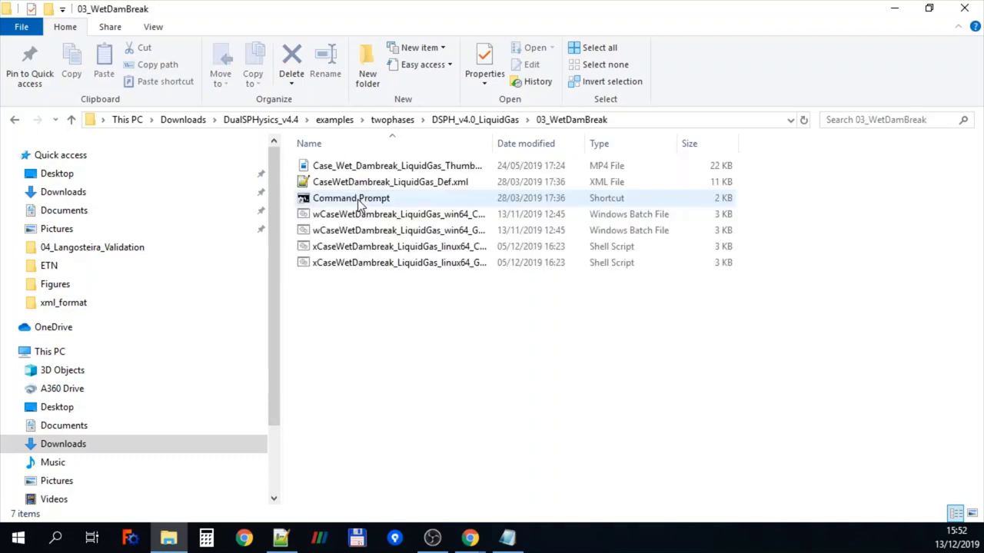
double_click(396, 174)
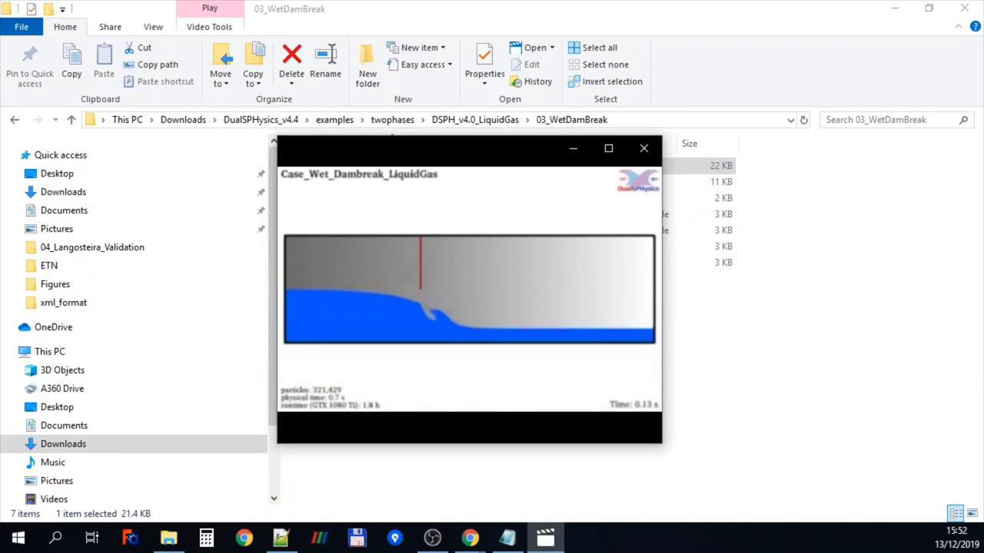
mouse_move(581, 308)
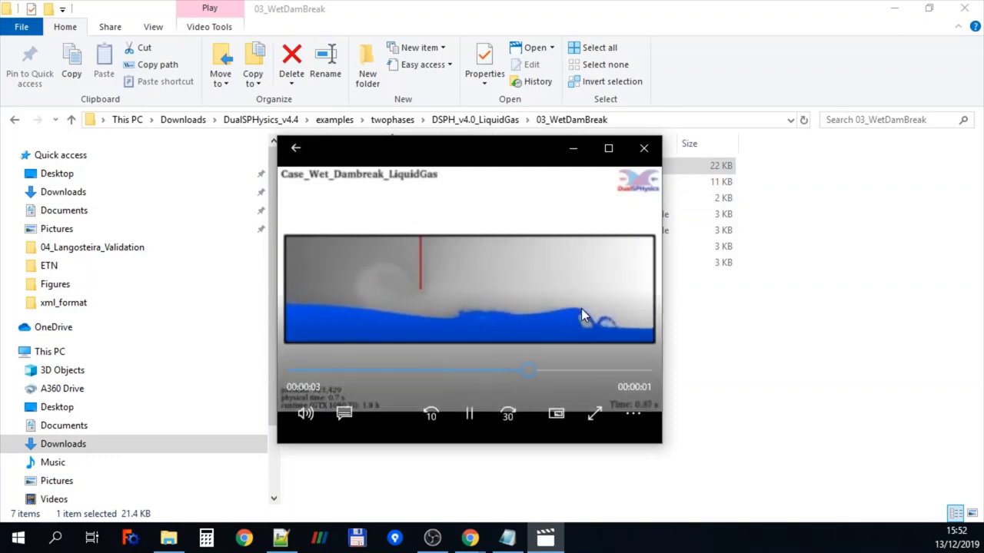
left_click(644, 150)
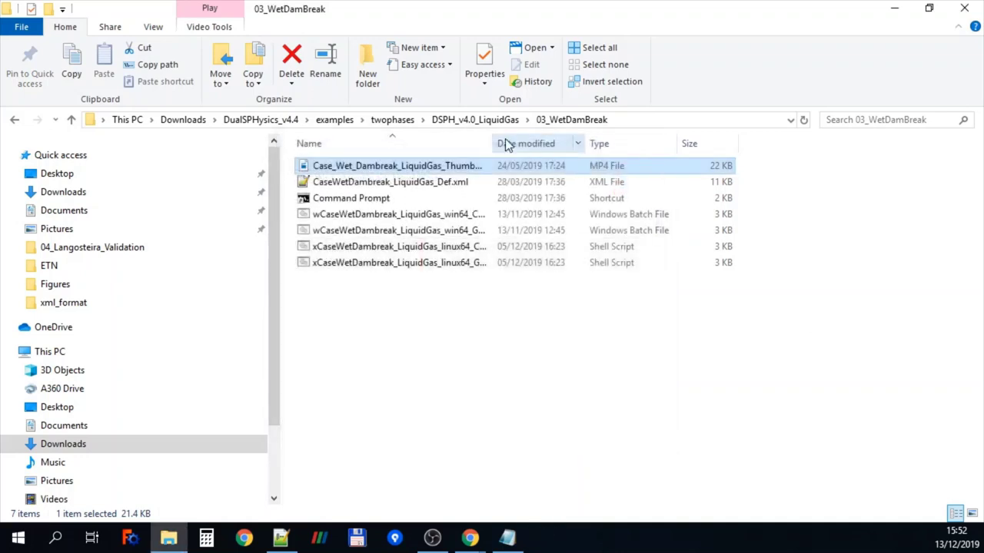
Play Motion7_Thumbnail.mp4 from the motion examples folder, close it, and return to examples
left_click(345, 120)
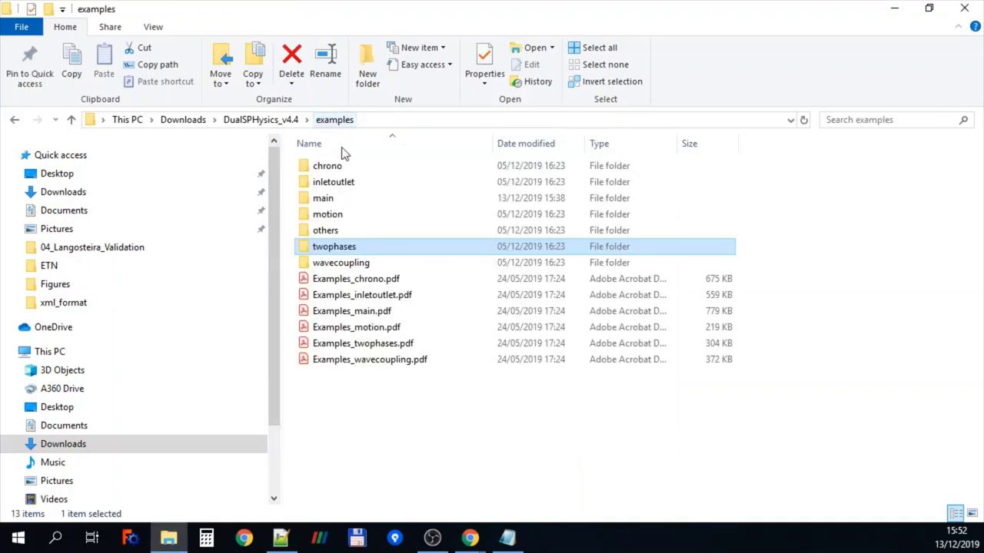
double_click(329, 218)
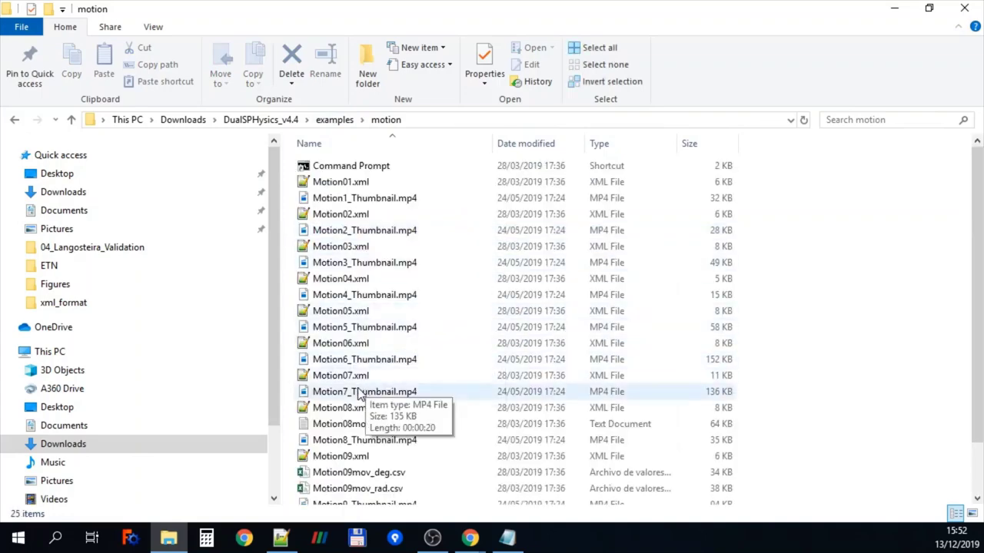
double_click(350, 393)
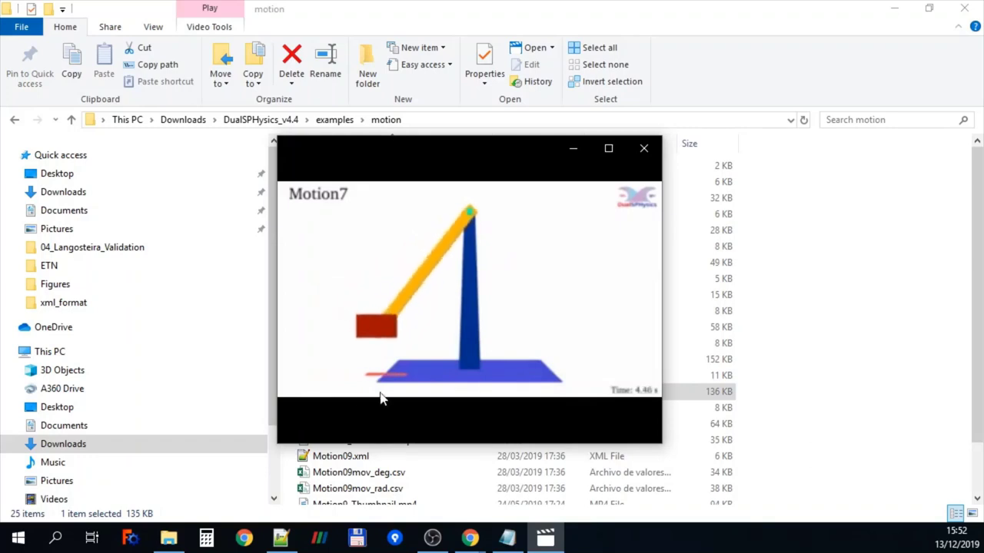
left_click(645, 149)
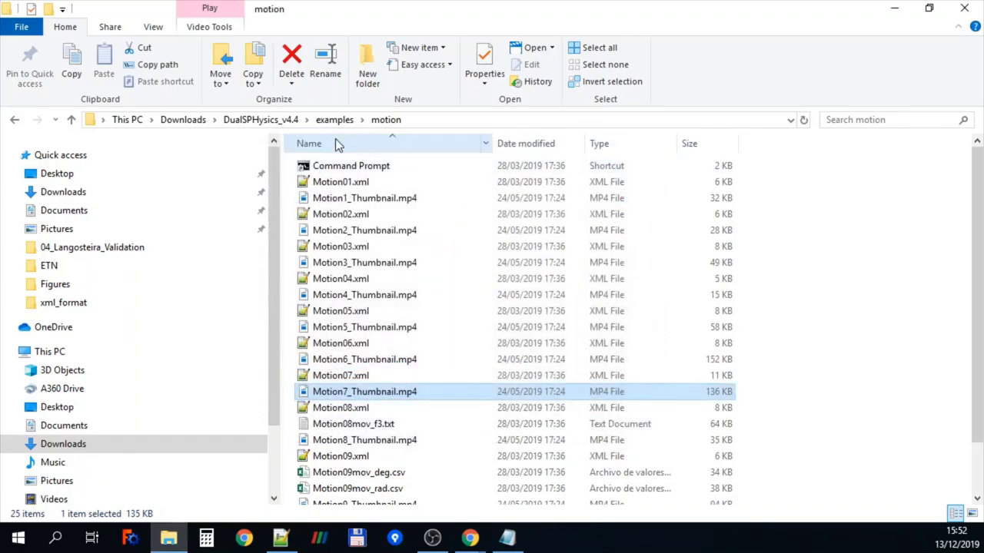
left_click(327, 123)
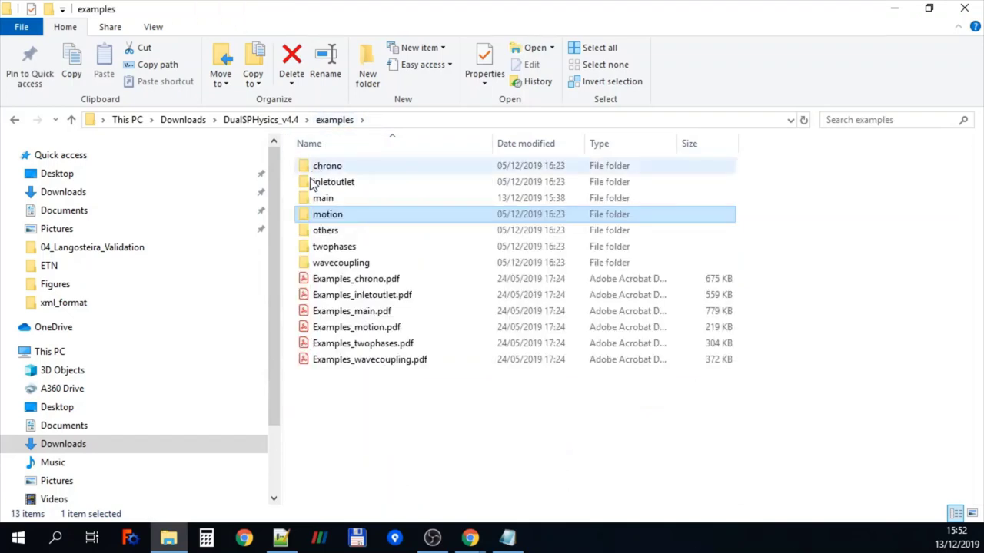
Go into the main examples folder, then 02_Periodicity, and select CasePeriodicity_Def.xml
double_click(323, 200)
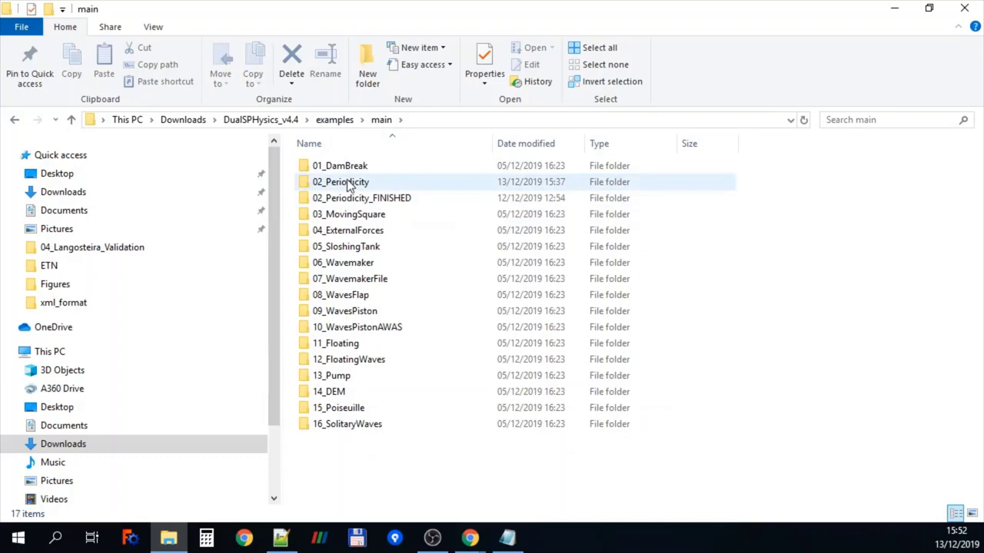
double_click(347, 183)
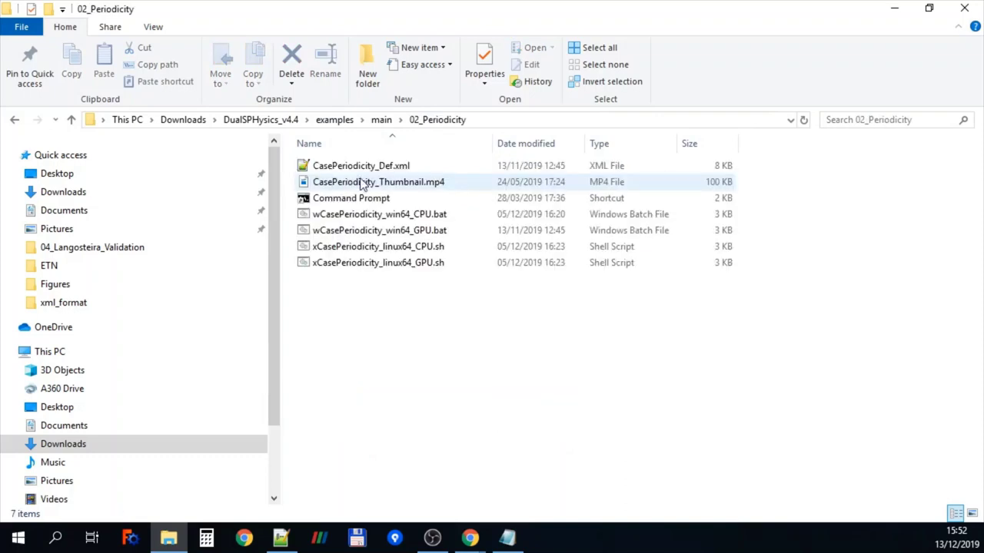
left_click(383, 172)
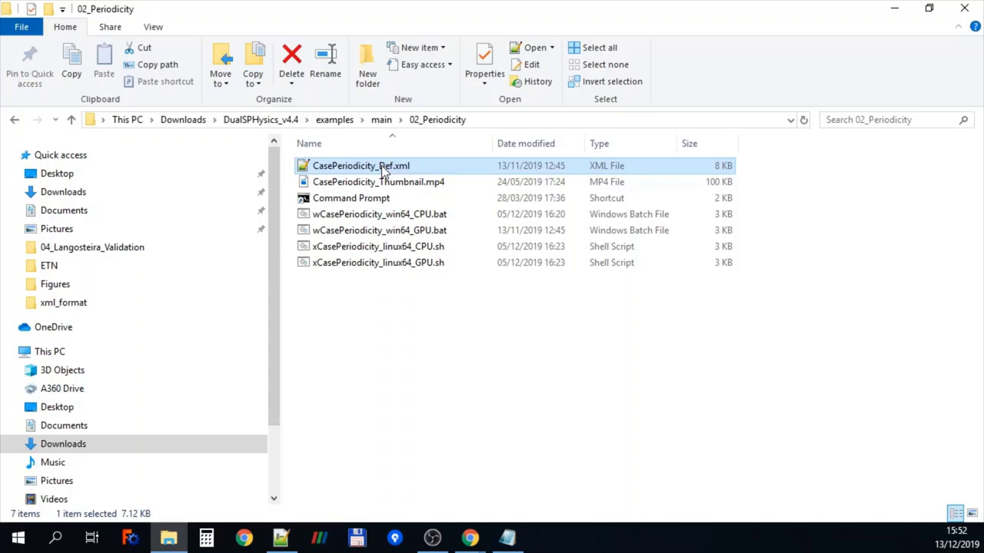
double_click(381, 166)
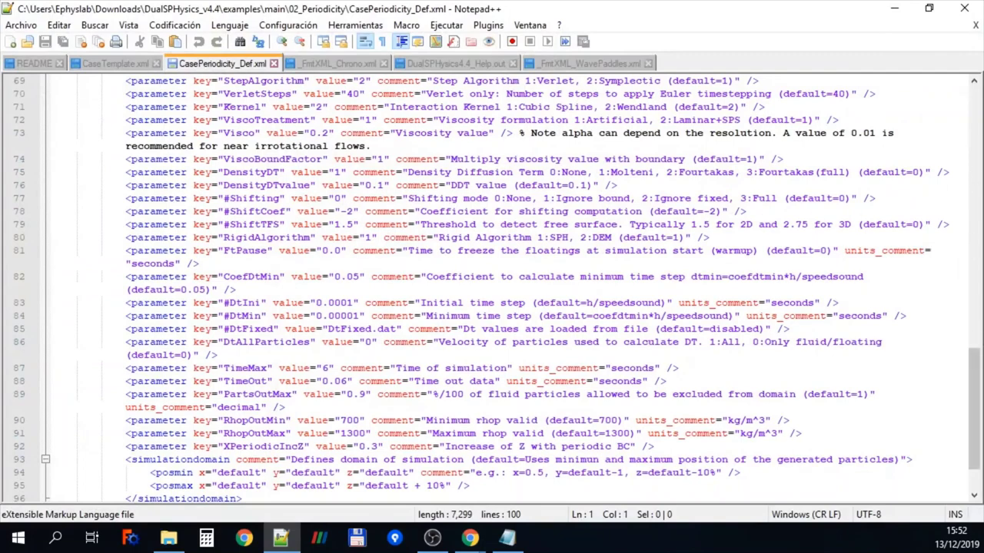
left_click_drag(980, 362, 980, 90)
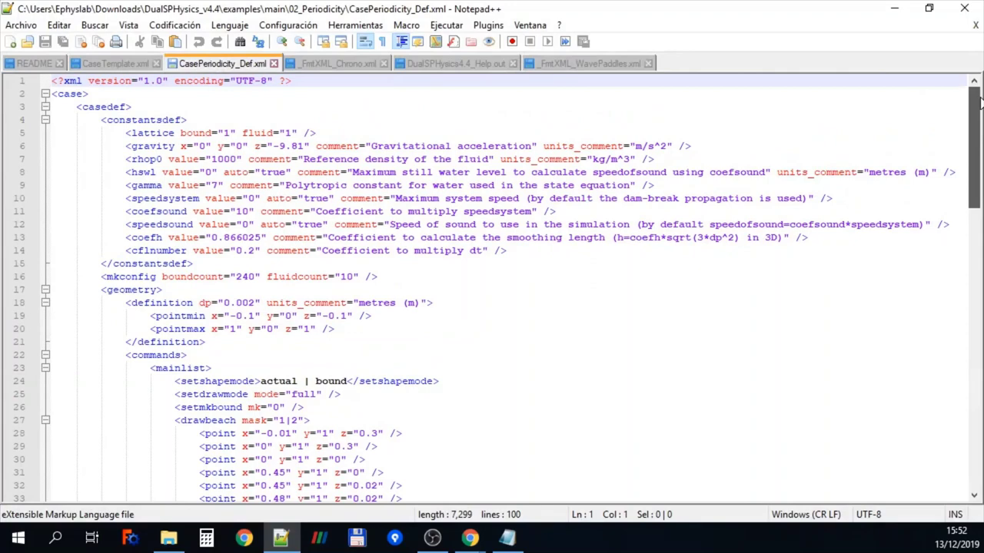
double_click(147, 121)
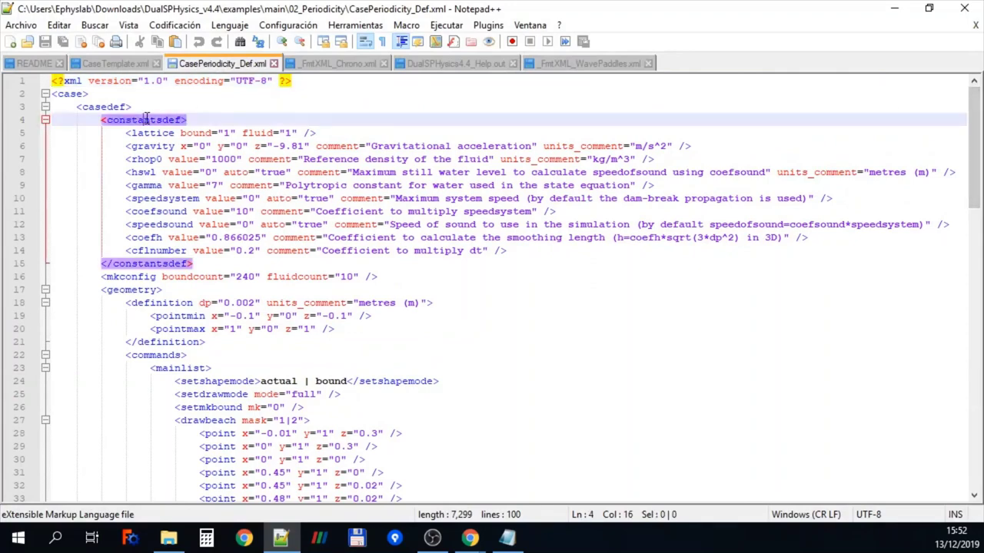
scroll(146, 289, "down", 1)
double_click(151, 264)
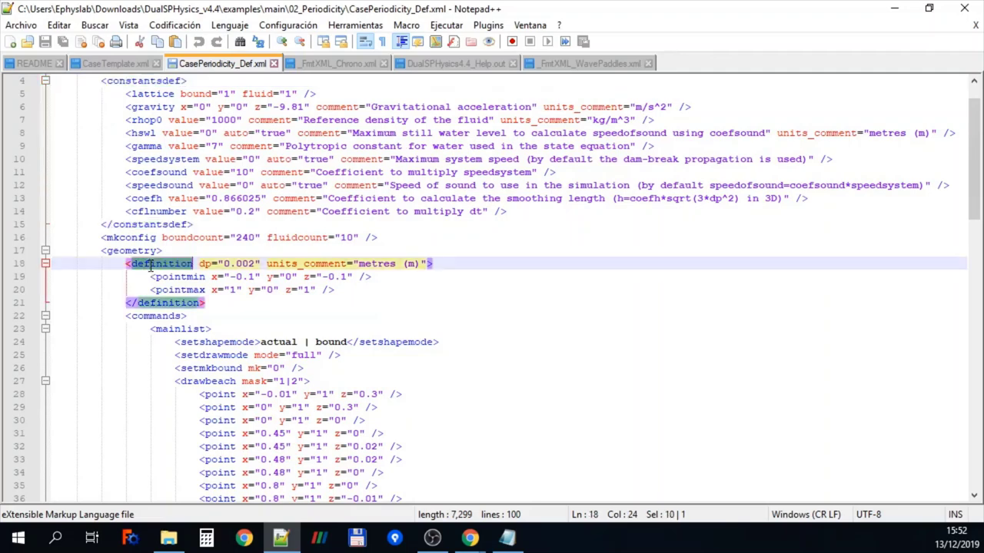
scroll(169, 291, "down", 1)
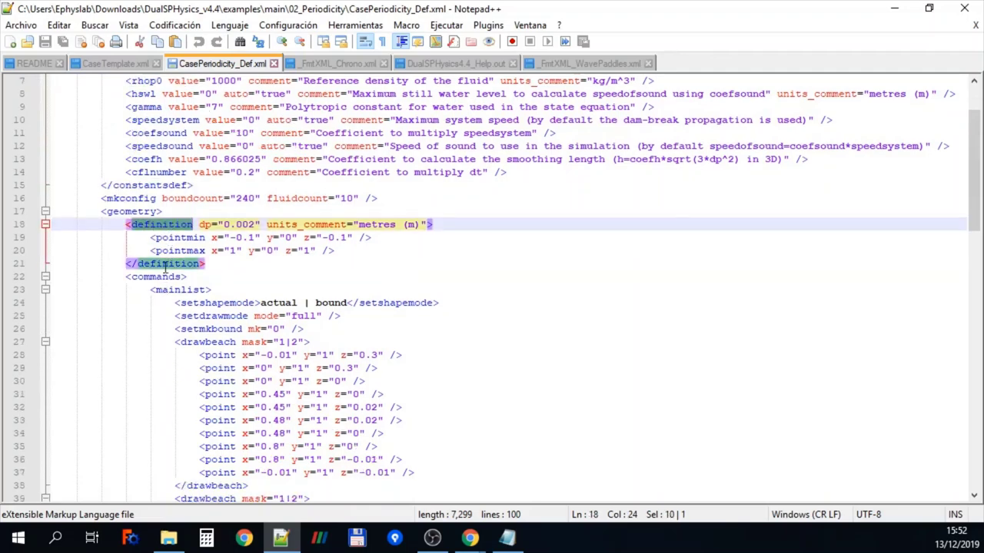
double_click(139, 210)
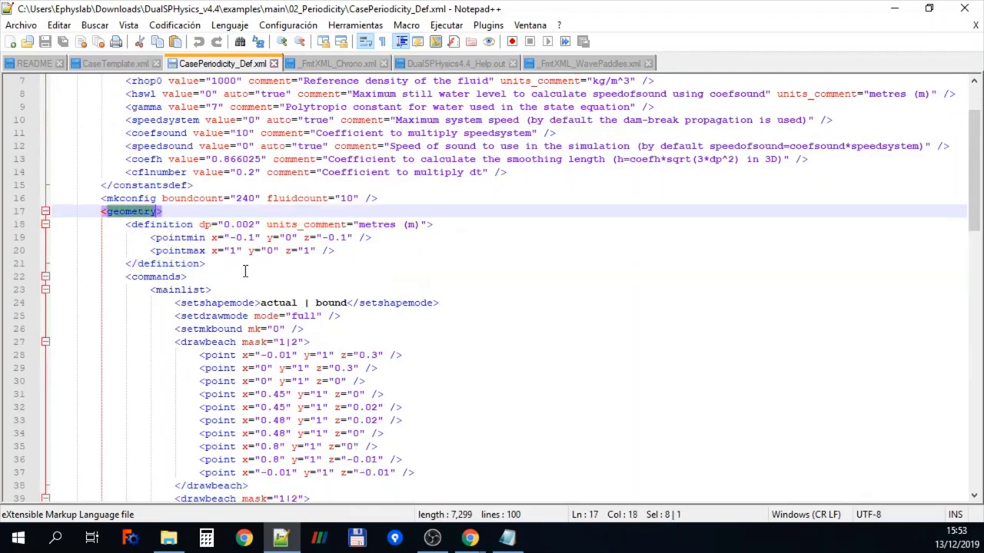
scroll(245, 270, "down", 13)
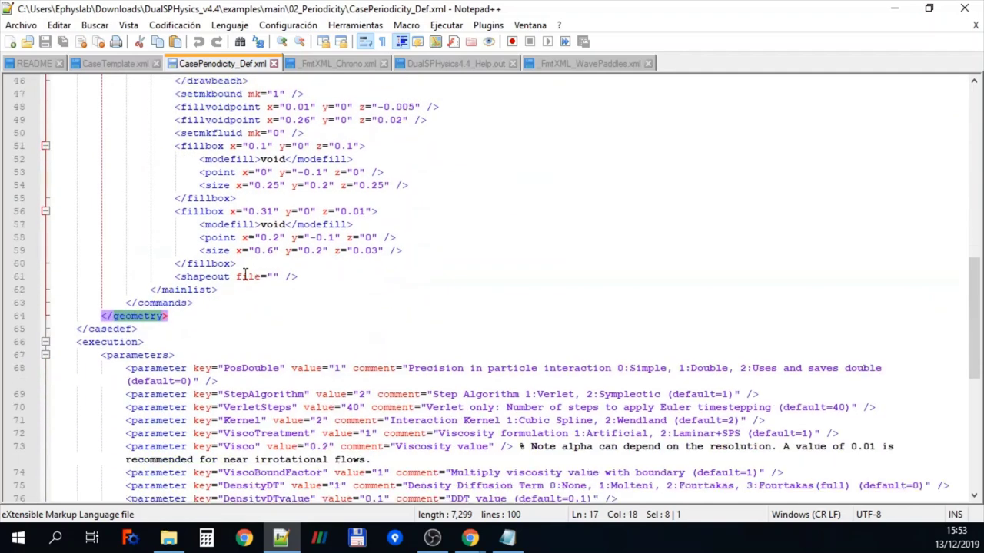
scroll(245, 275, "down", 2)
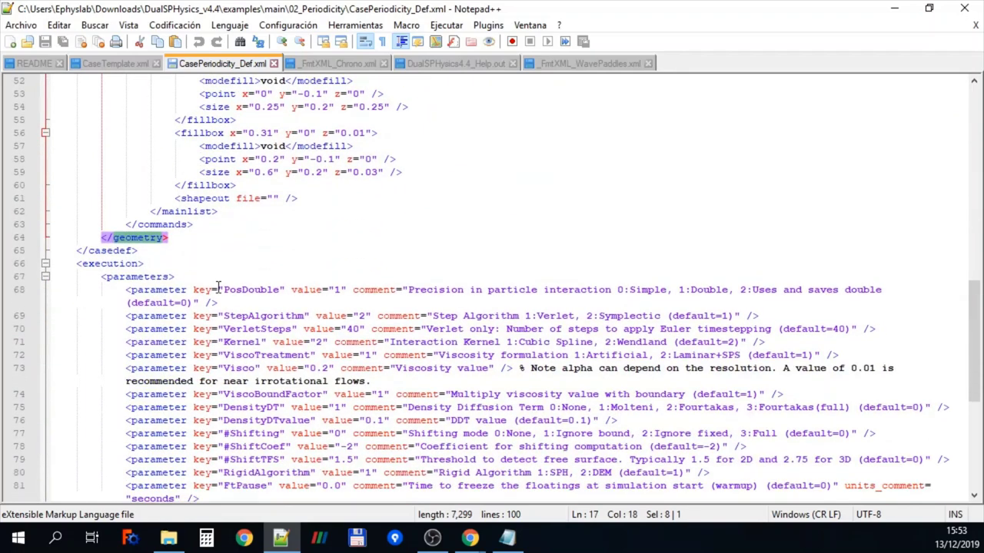
scroll(218, 287, "down", 1)
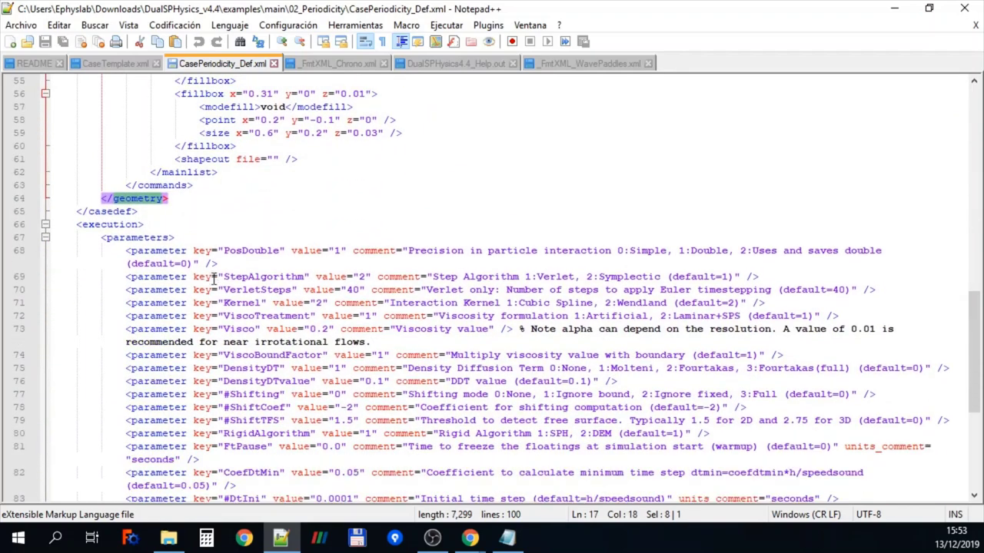
double_click(141, 239)
scroll(236, 267, "down", 7)
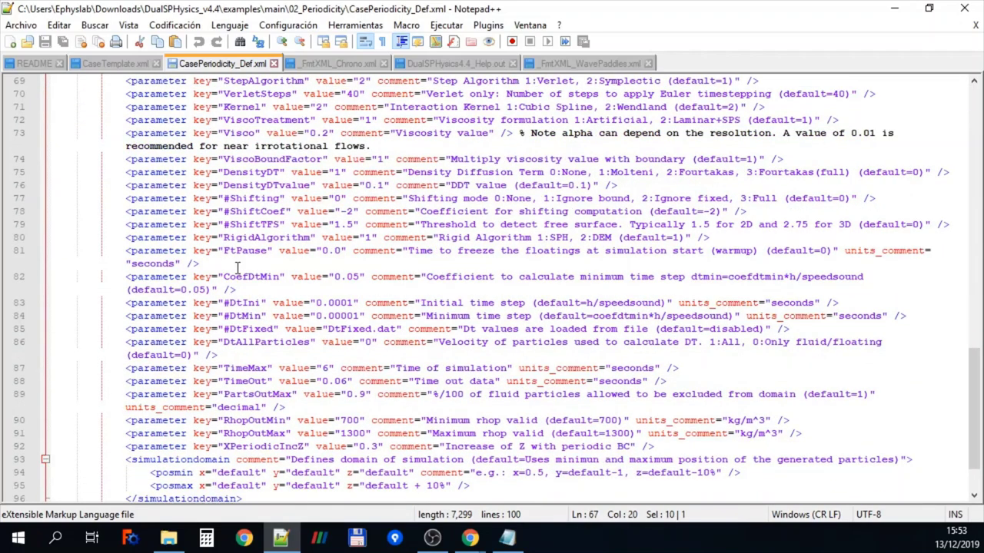
Close the case definition file and highlight the four CPU/GPU run scripts in 02_Periodicity
left_click(965, 9)
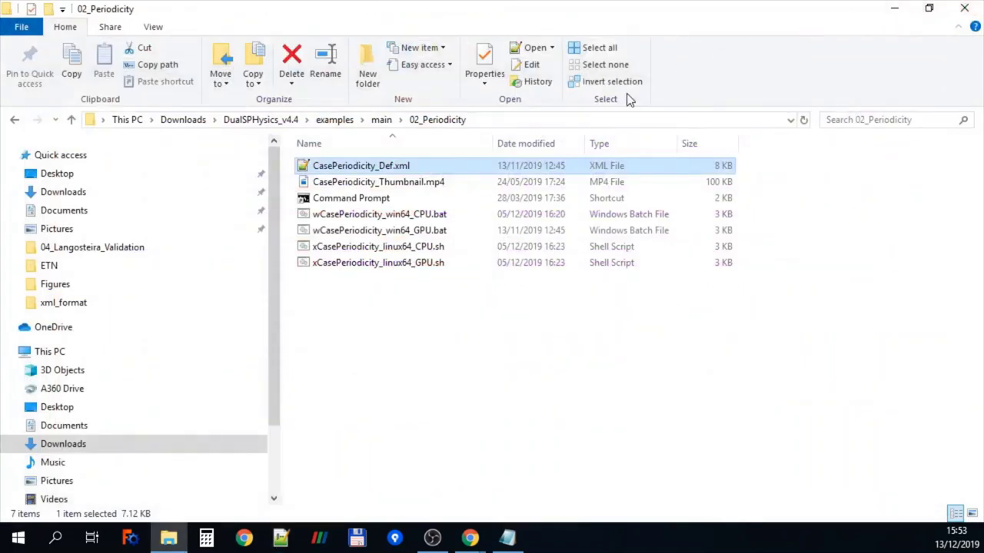
left_click(410, 216)
left_click_drag(429, 282, 386, 215)
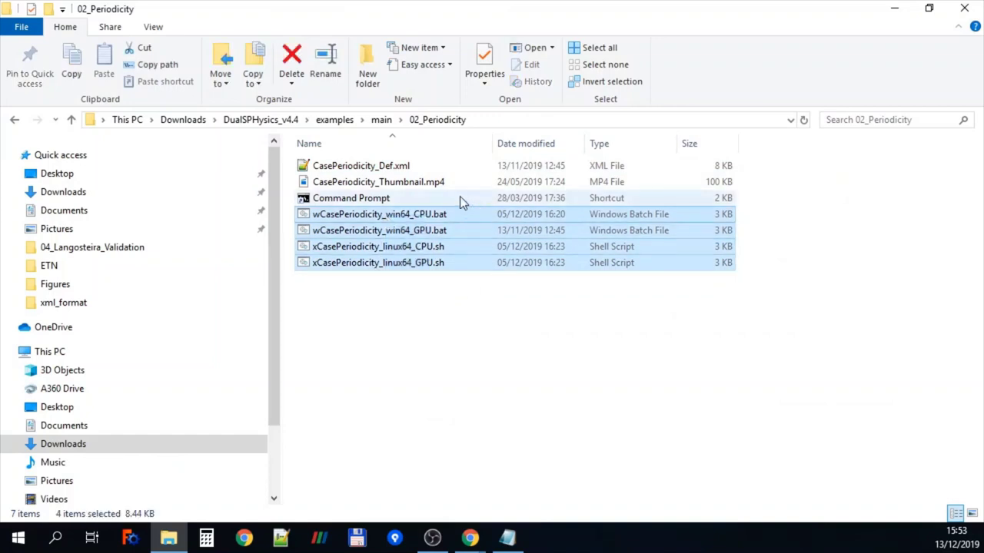
left_click(462, 339)
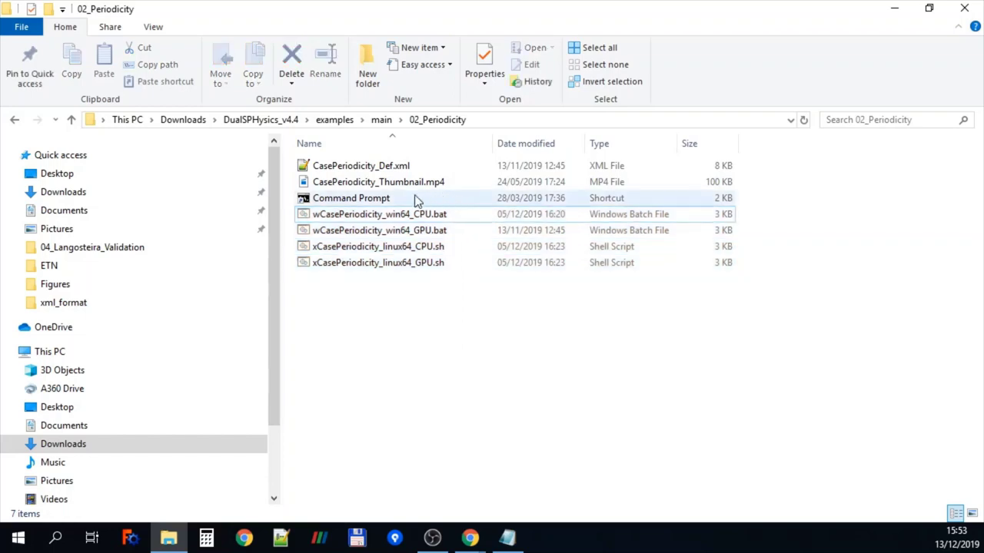
Start a Command Prompt in the 02_Periodicity folder and centre its window on screen
double_click(365, 202)
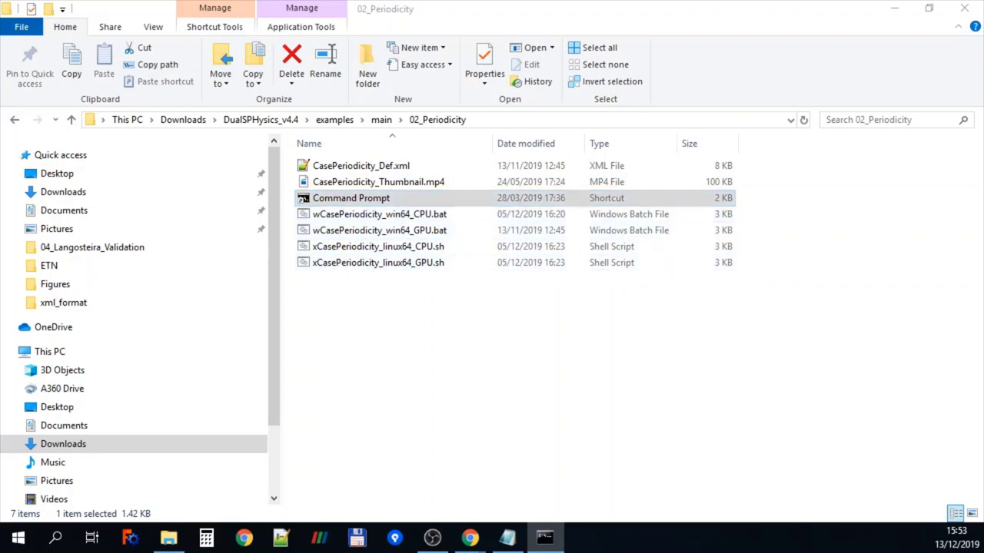
left_click_drag(940, 196, 241, 297)
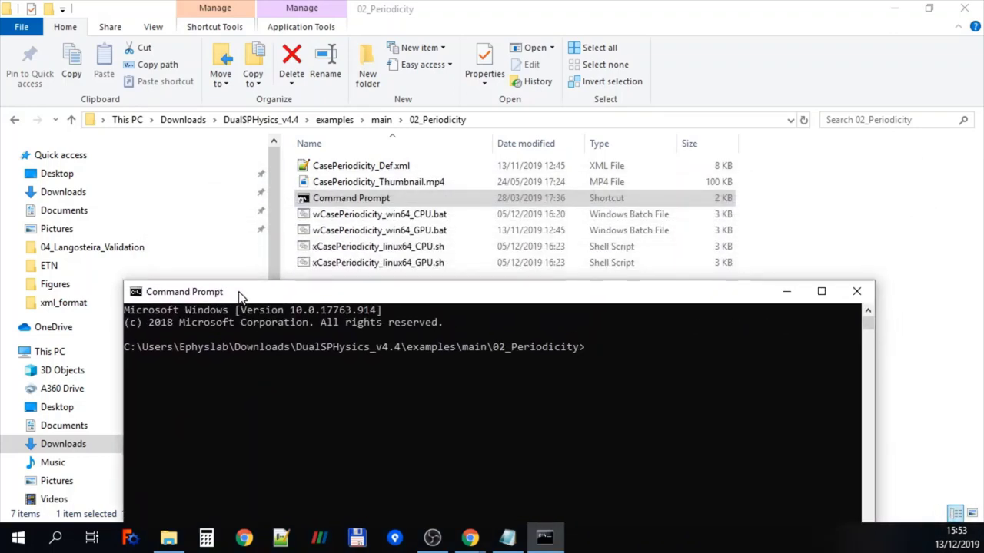
left_click_drag(627, 361, 628, 371)
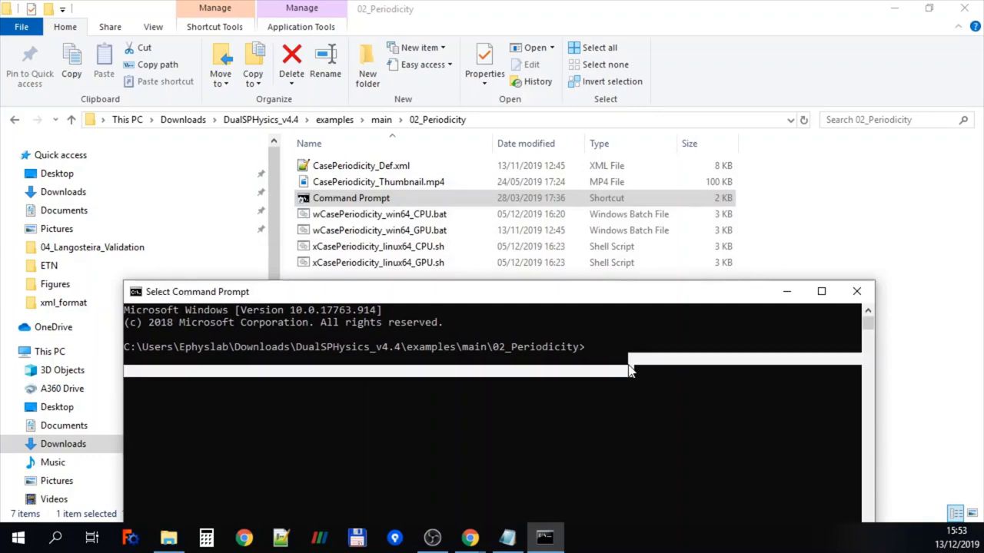
Enter the wCasePeriodicity_win64_GPU.bat command in the console and resize the window
type("w")
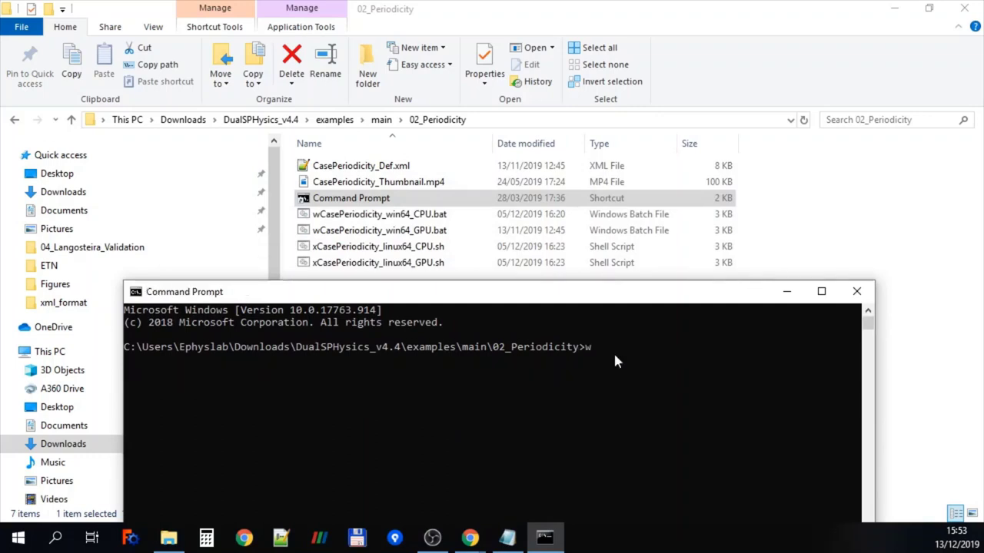
key("Tab")
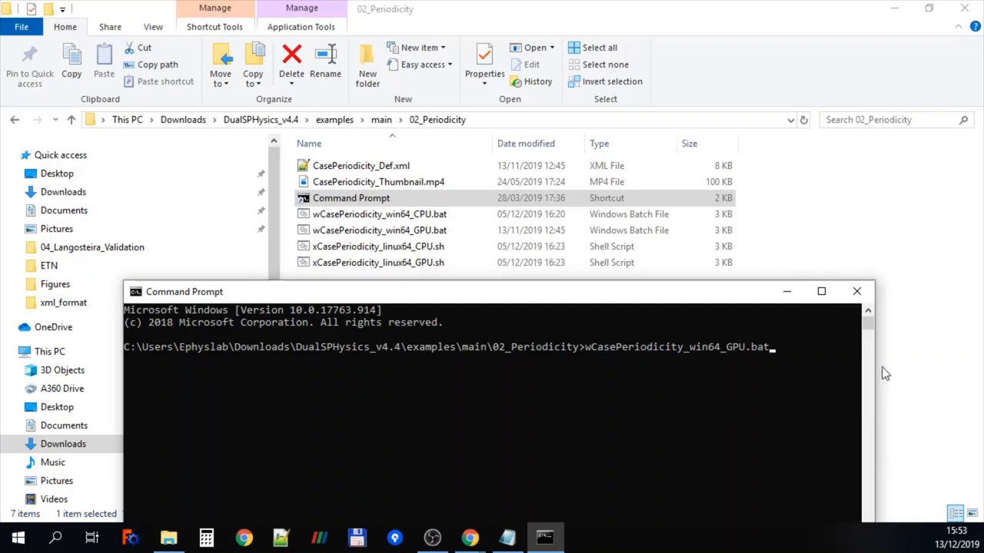
left_click_drag(122, 397, 17, 397)
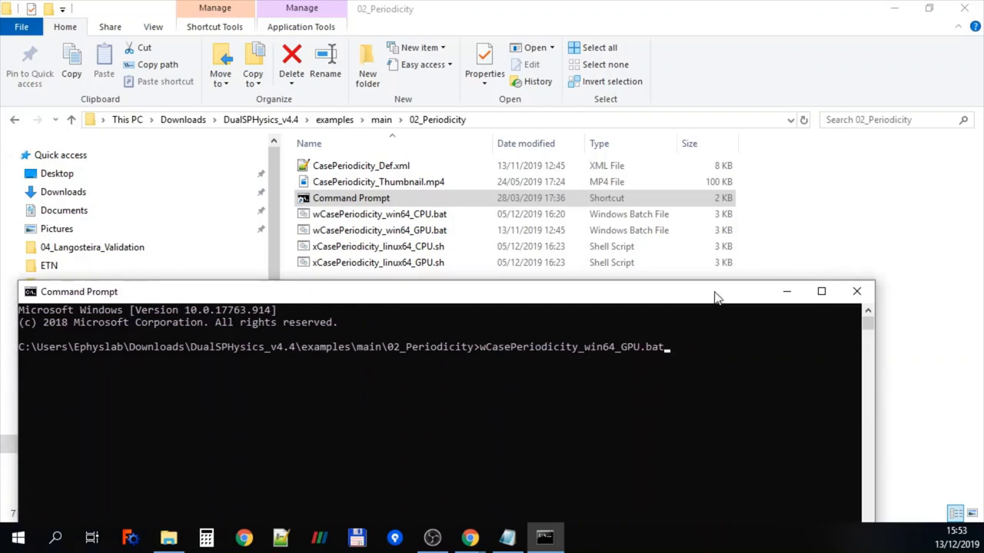
left_click_drag(715, 296, 724, 283)
left_click(703, 357)
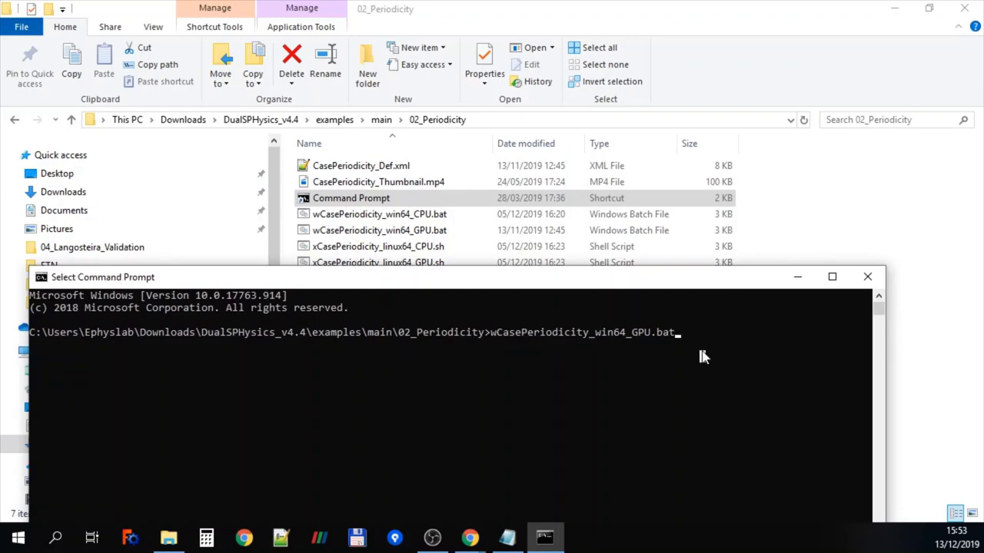
key("Escape")
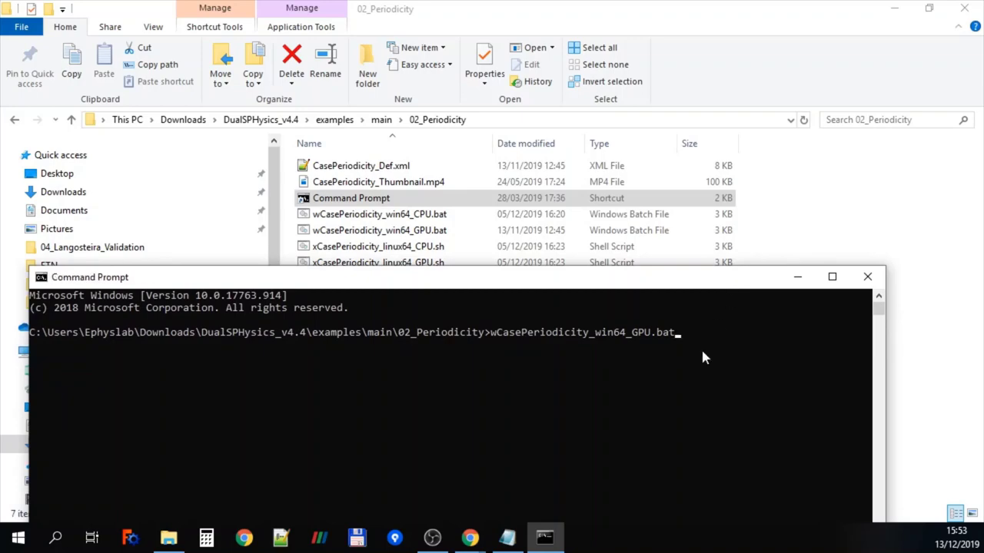
Run the GPU batch script and watch the simulation output
key("Return")
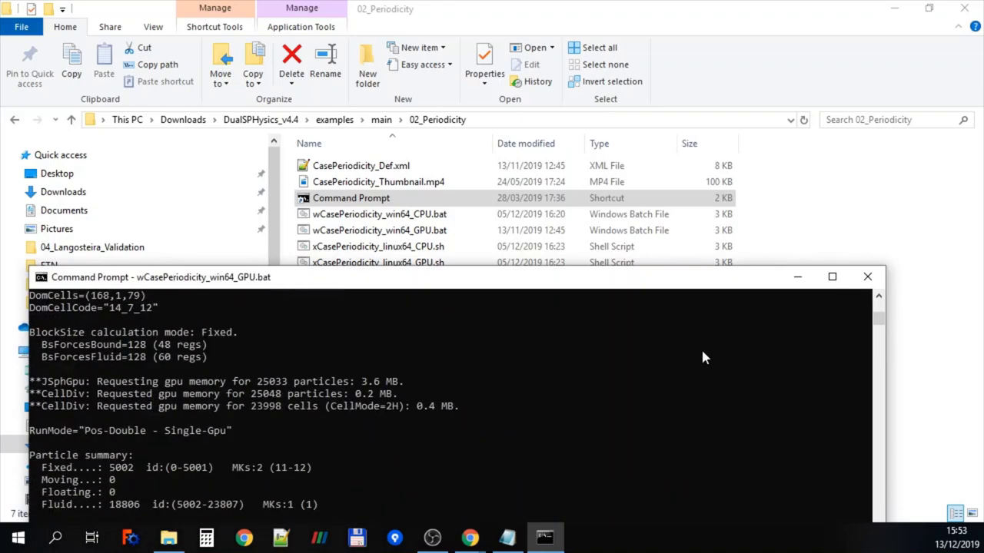
left_click_drag(677, 284, 758, 126)
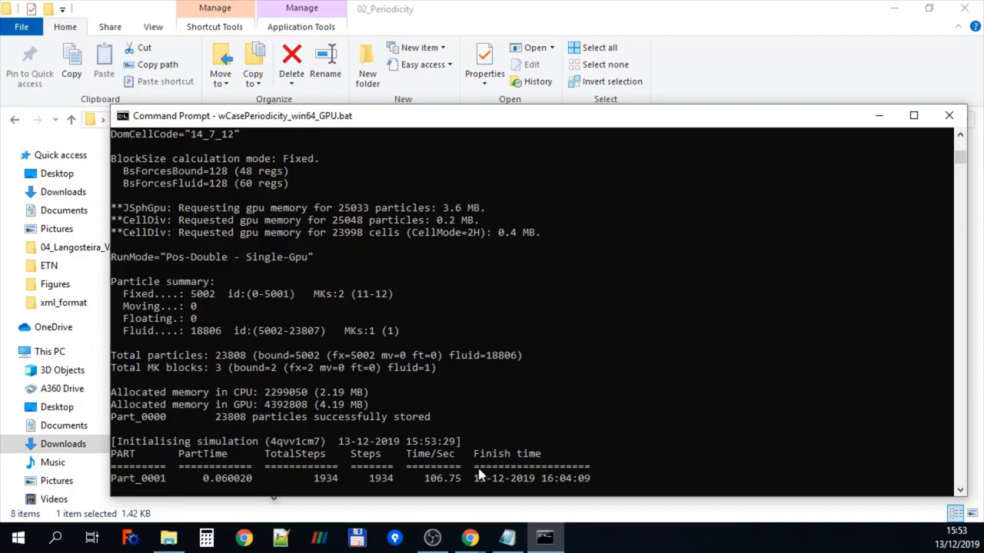
left_click(139, 481)
In CasePeriodicity_out, select the CasePeriodicity.bi4 and CasePeriodicity.xml output files
left_click(877, 115)
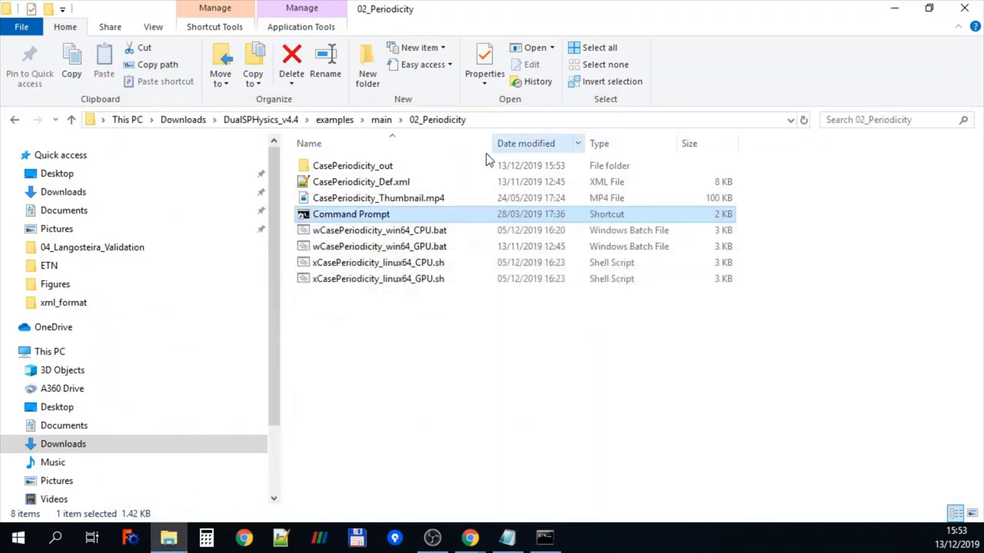
double_click(352, 173)
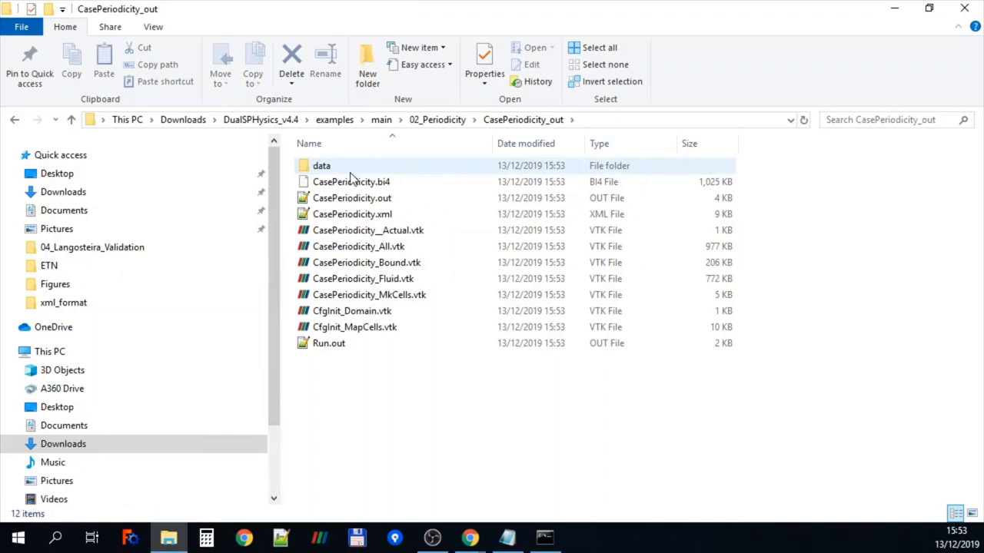
left_click(359, 184)
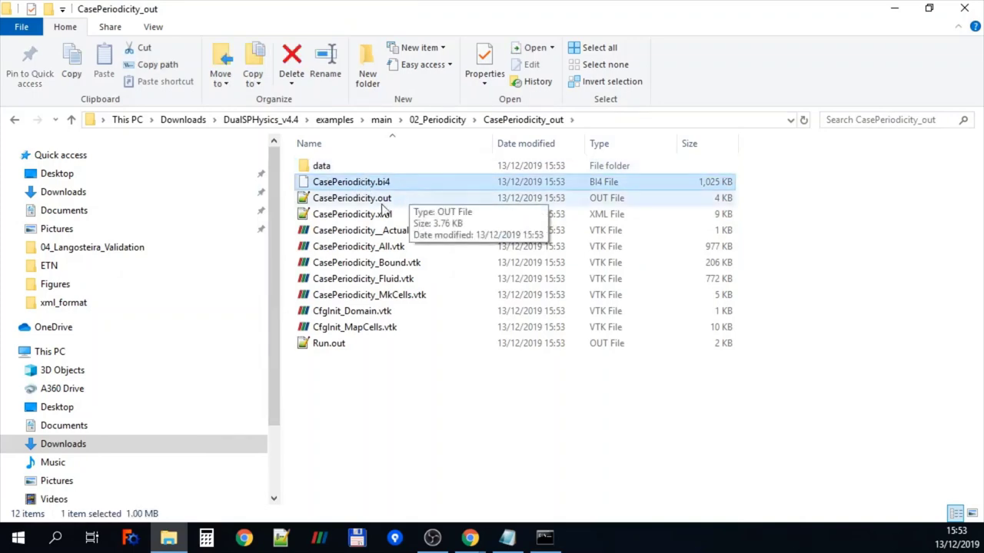
left_click(371, 217, "ctrl")
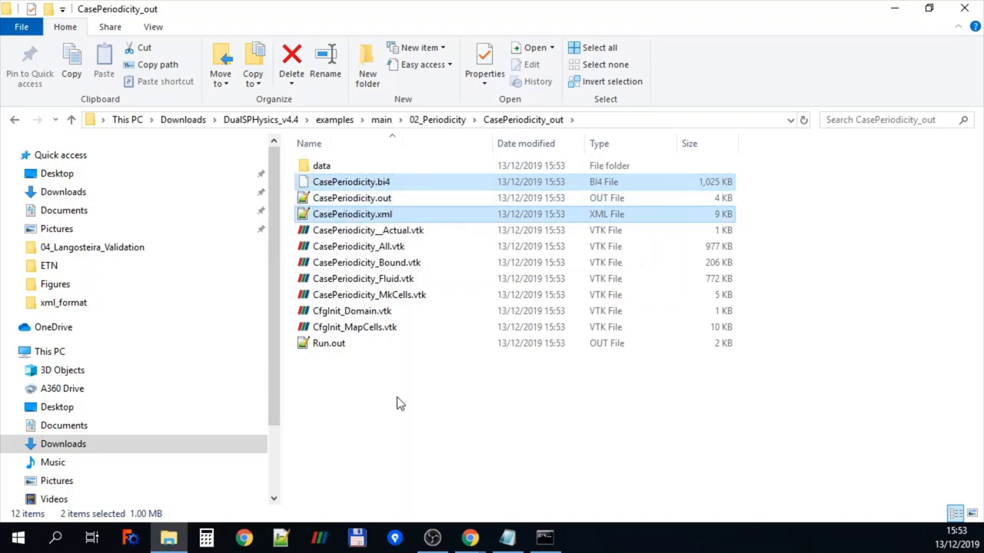
Check the data folder's part files up to Part_0004.bi4, then return to 02_Periodicity
double_click(319, 166)
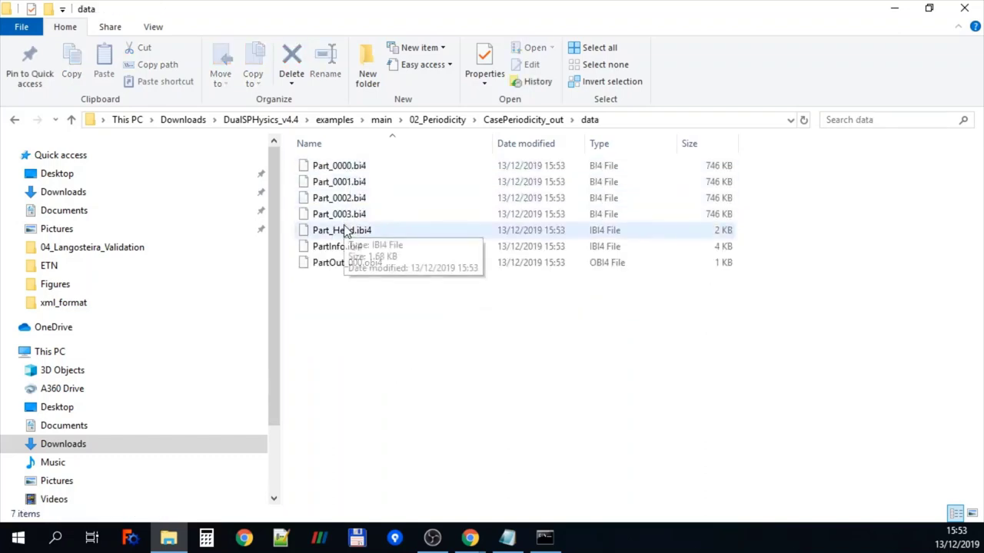
left_click(544, 538)
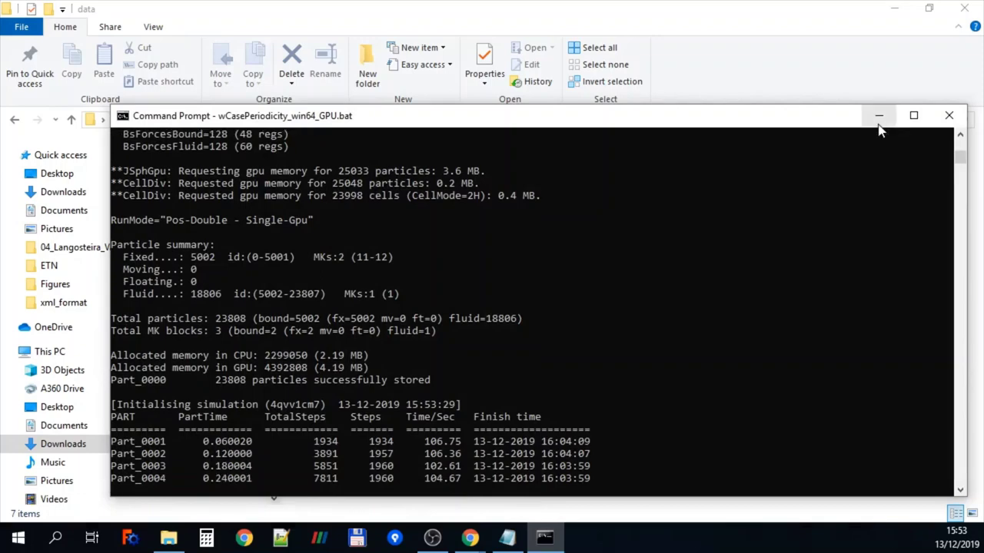
left_click(158, 480)
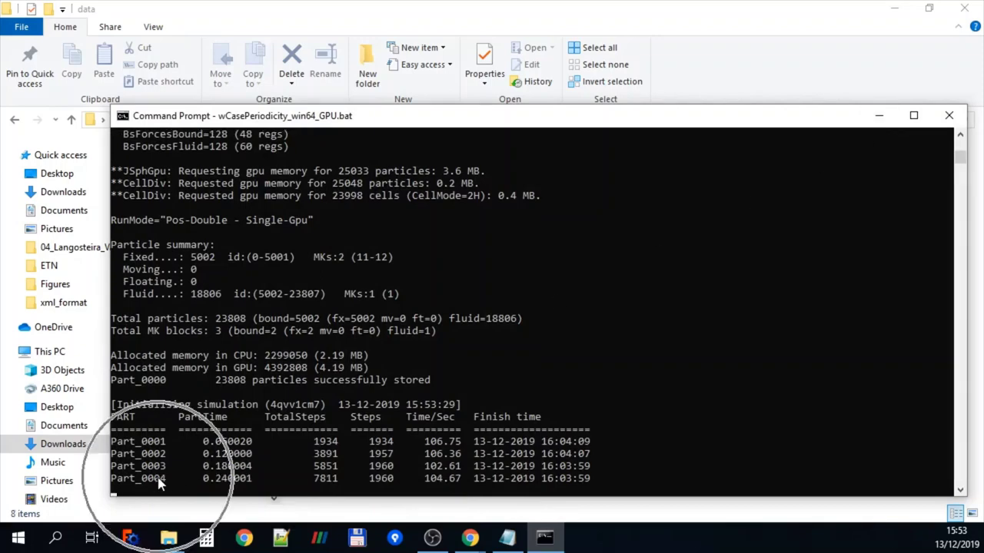
left_click(879, 115)
left_click(356, 231)
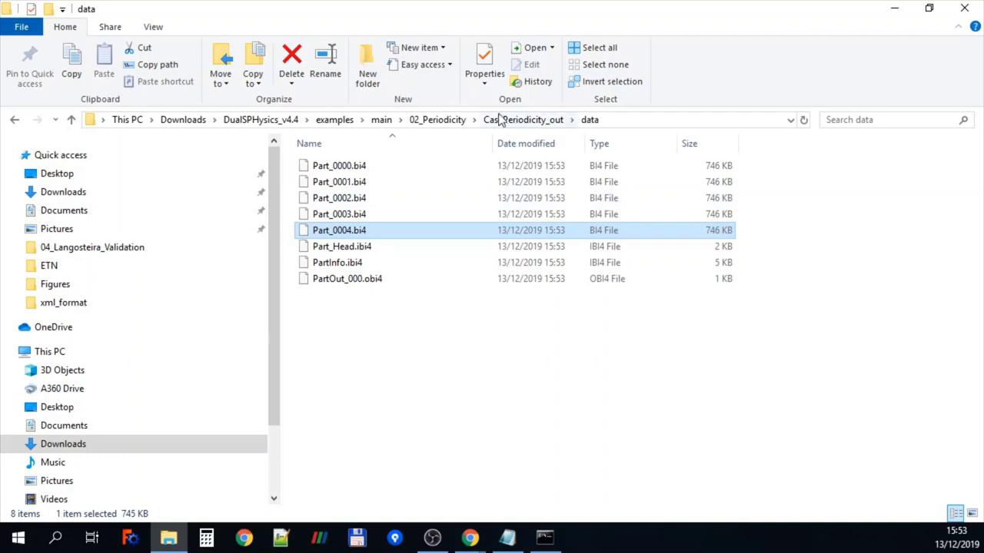
left_click(437, 120)
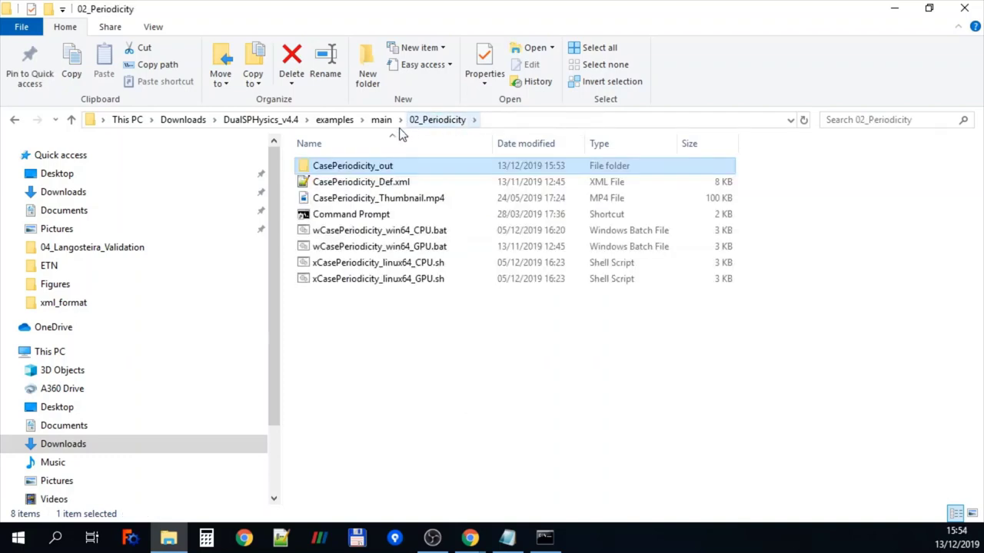
Browse the part files in 02_Periodicity_FINISHED\CasePeriodicity_out\data
left_click(381, 120)
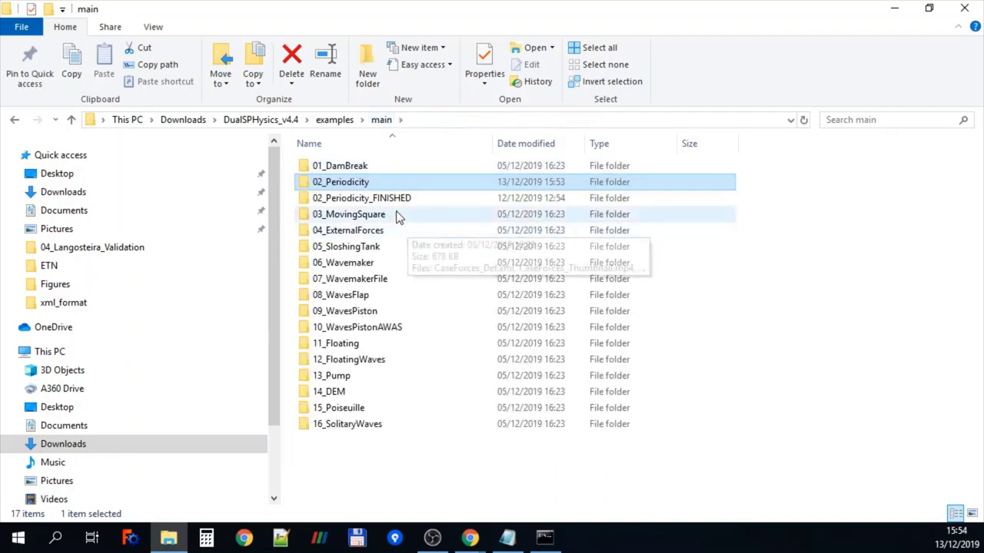
double_click(393, 200)
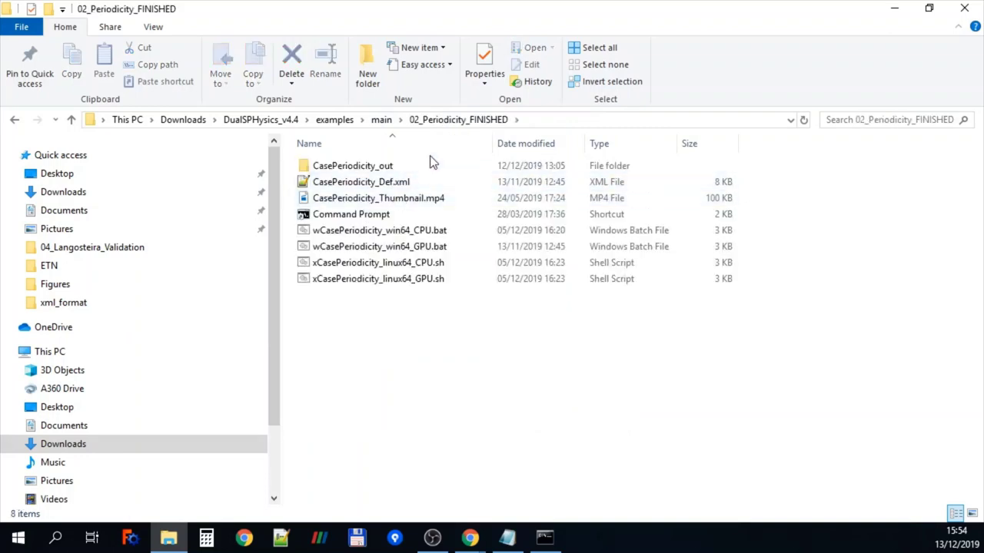
double_click(386, 168)
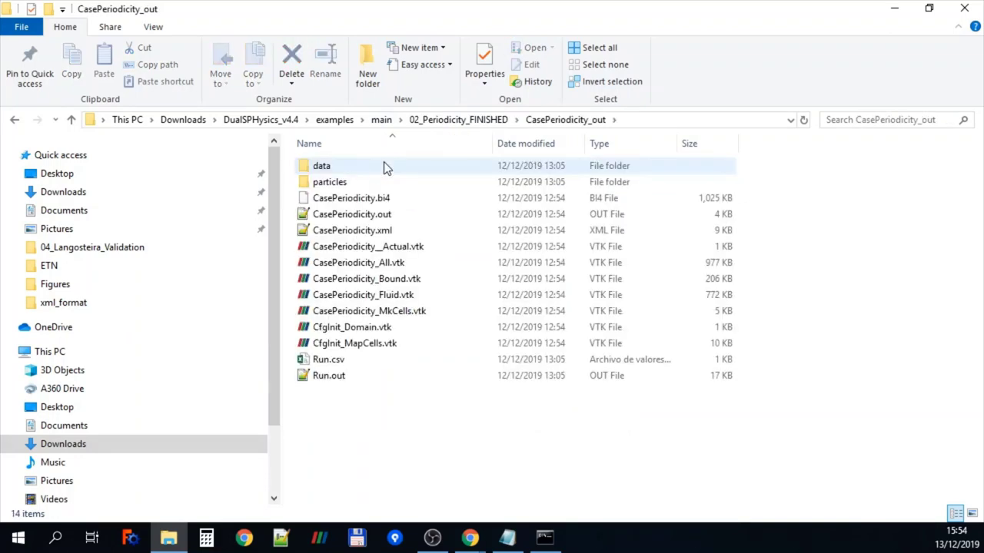
double_click(343, 163)
scroll(464, 194, "down", 15)
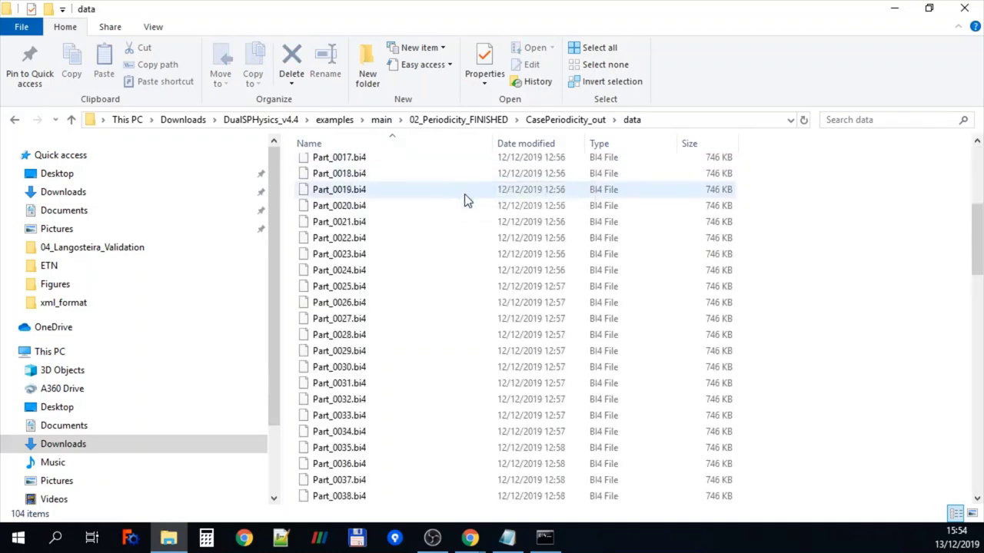
scroll(469, 208, "down", 13)
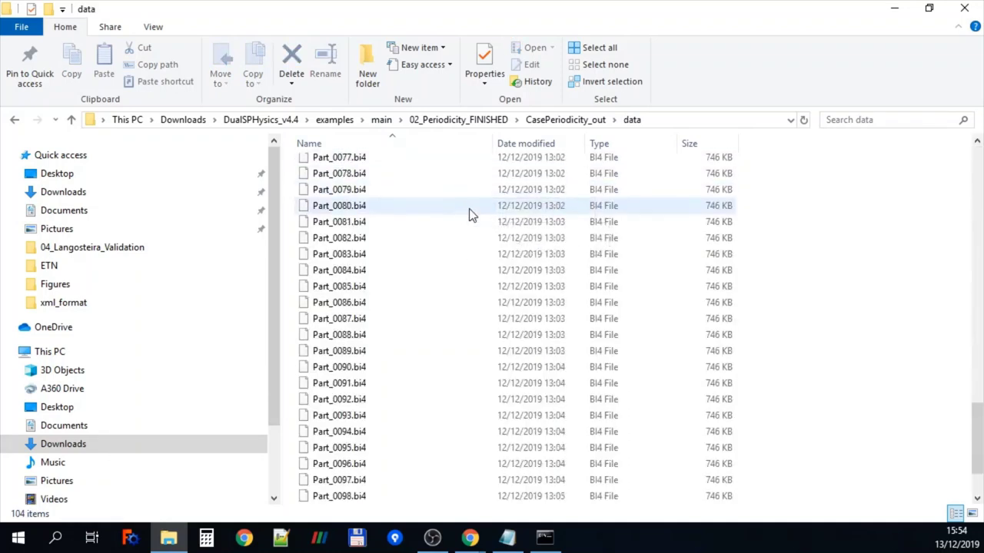
Copy the 02_Periodicity_FINISHED folder path and launch ParaView
left_click(485, 119)
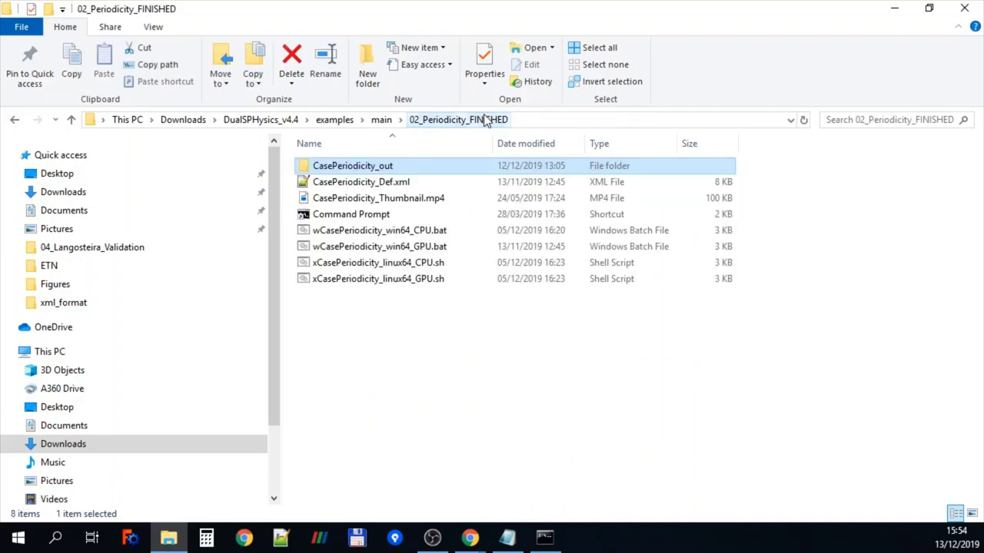
left_click(550, 120)
key("ctrl+c")
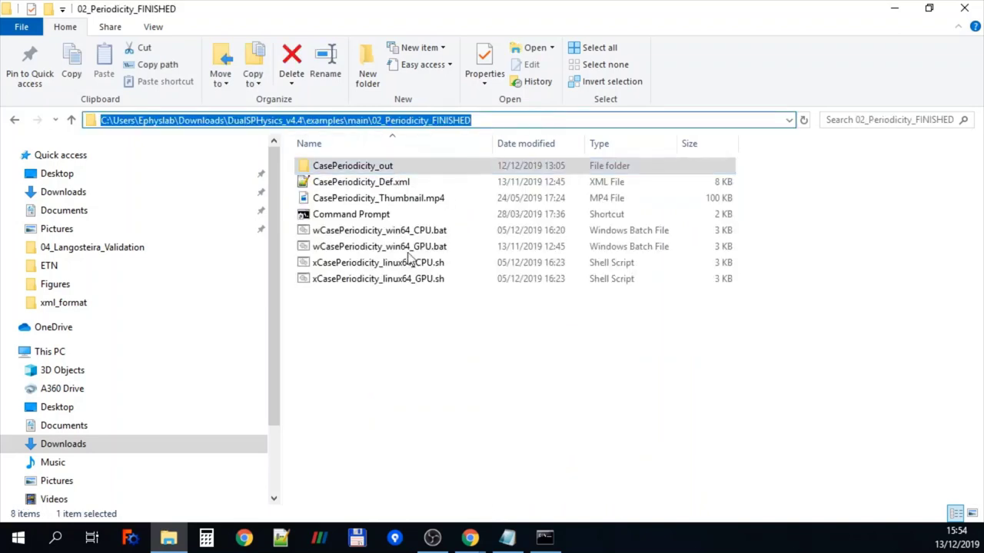
left_click(321, 538)
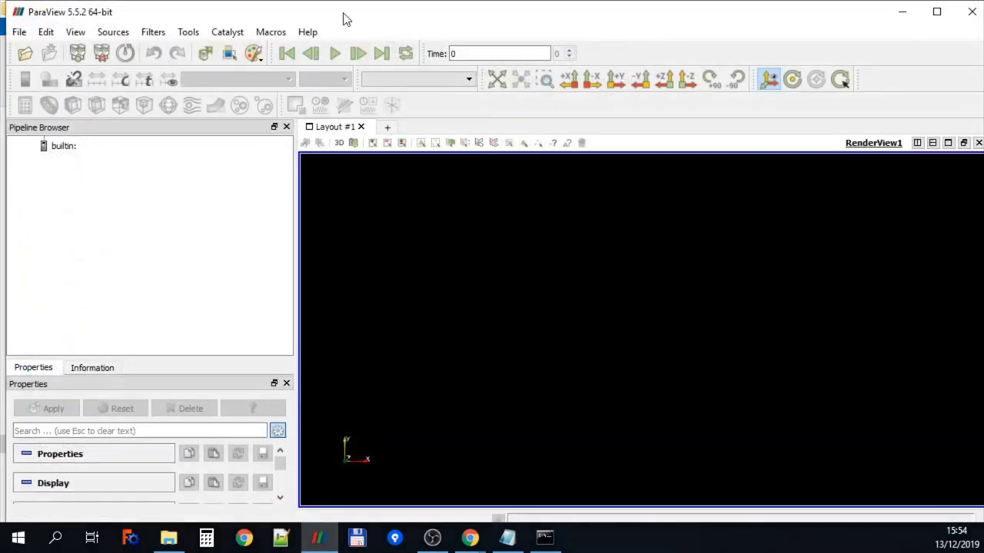
Maximise ParaView and load CasePeriodicity_out/CasePeriodicity_Bound.vtk via the pasted folder path
double_click(344, 19)
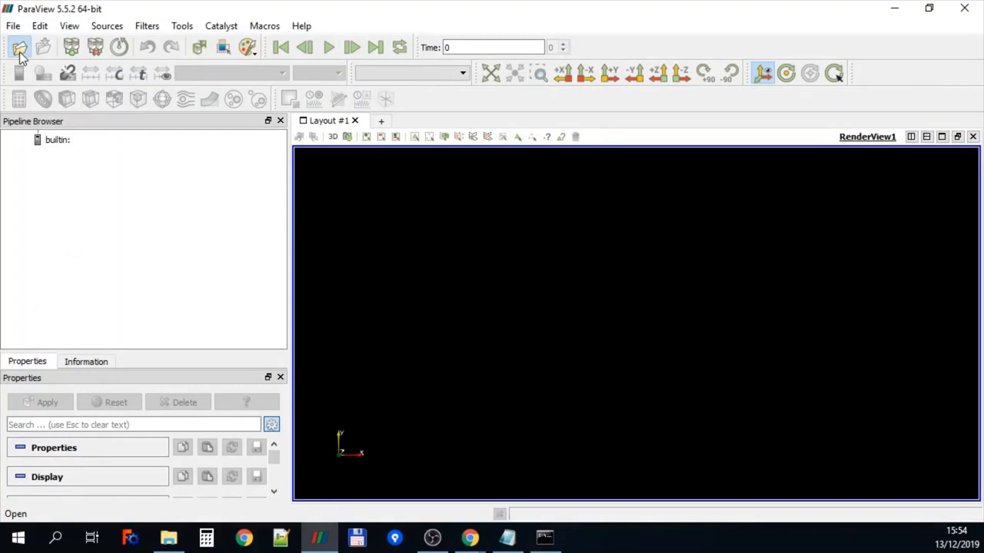
left_click(20, 48)
key("ctrl+v")
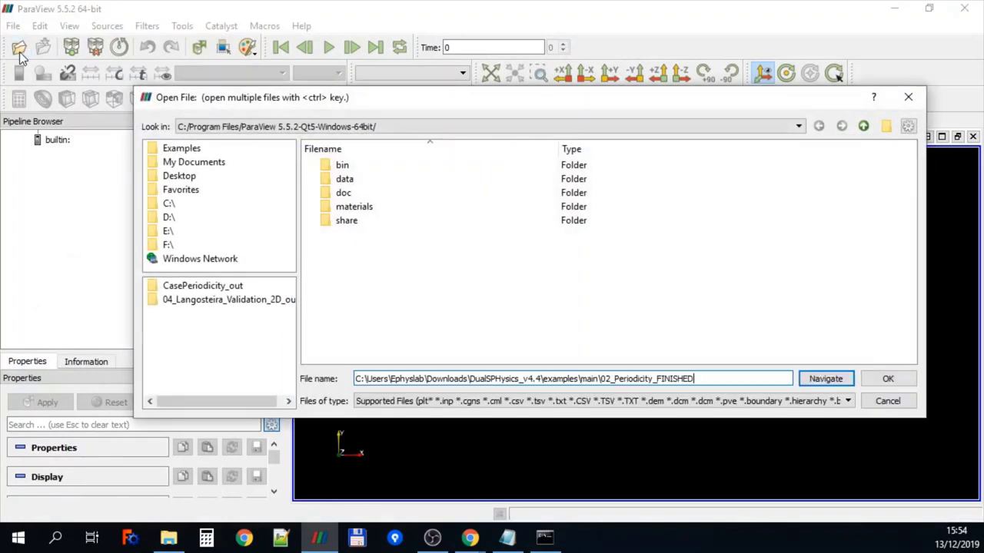
key("Return")
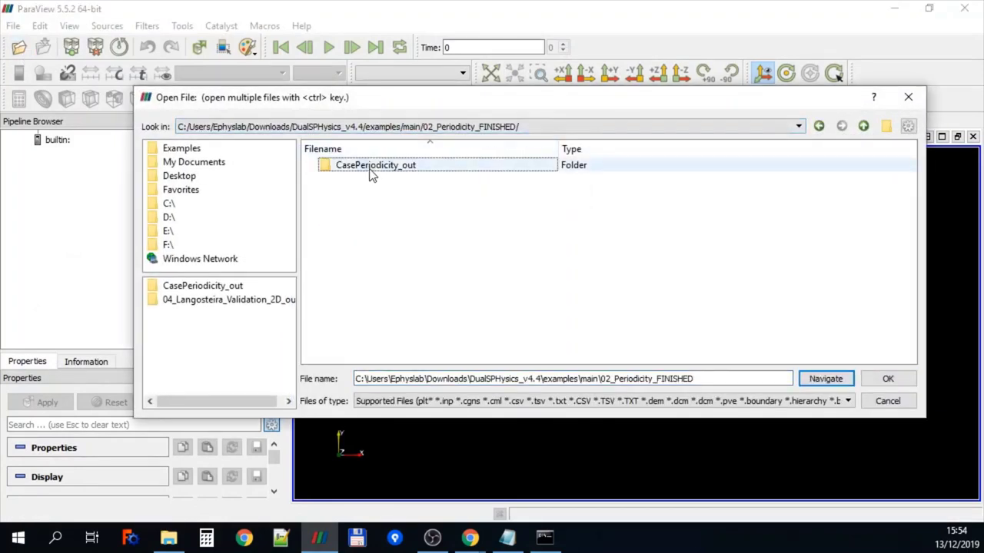
double_click(371, 167)
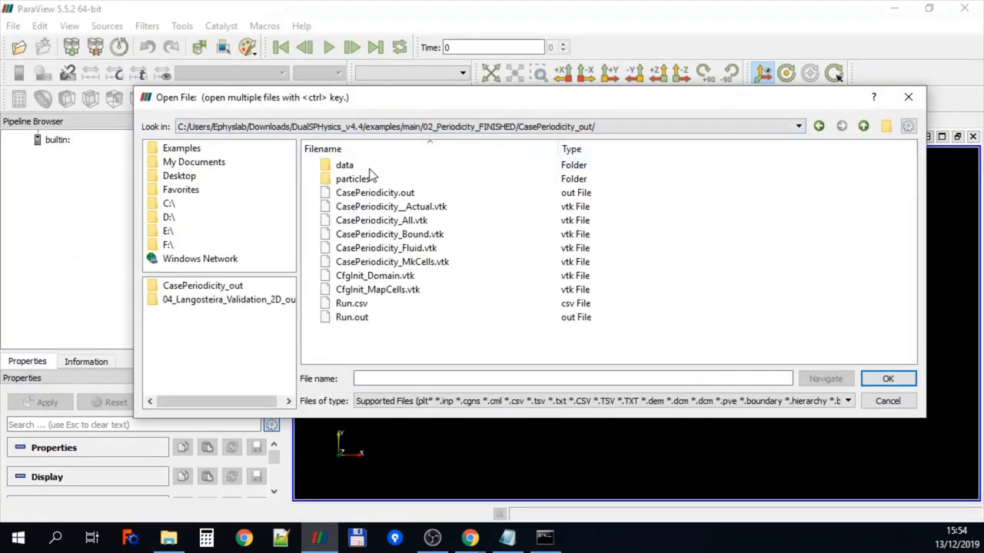
double_click(395, 235)
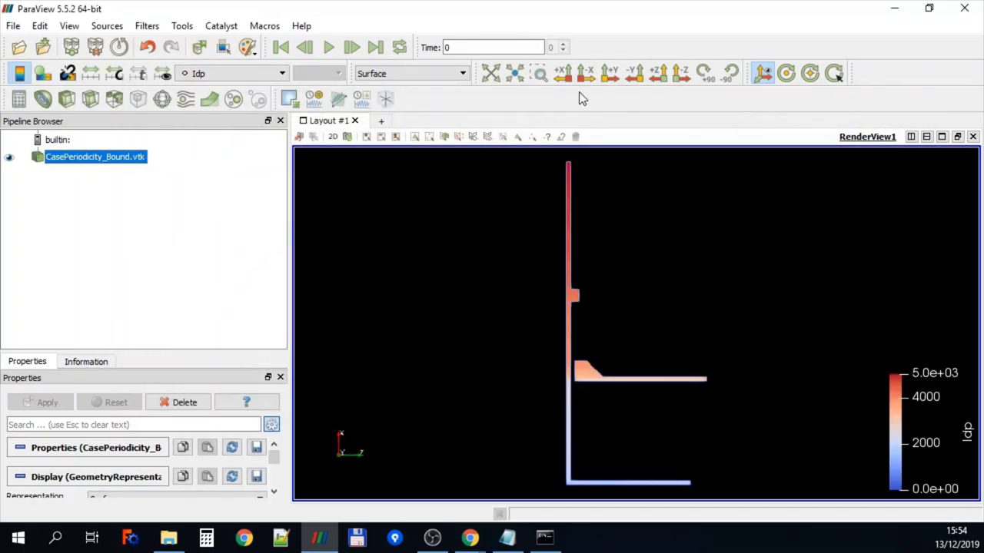
Show the boundaries along the +Y axis in Solid Color and zoom in
left_click(609, 75)
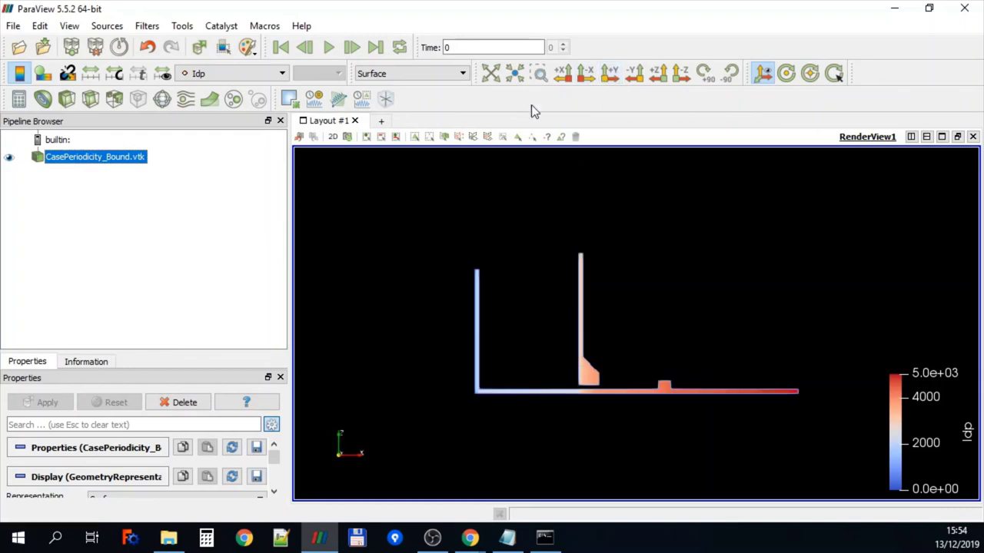
left_click(186, 75)
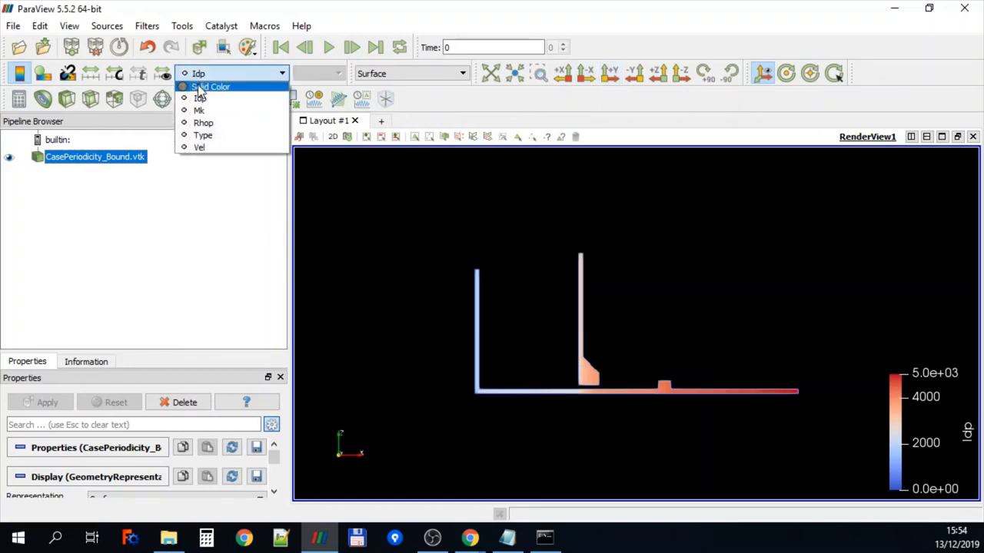
left_click(199, 89)
scroll(381, 201, "up", 2)
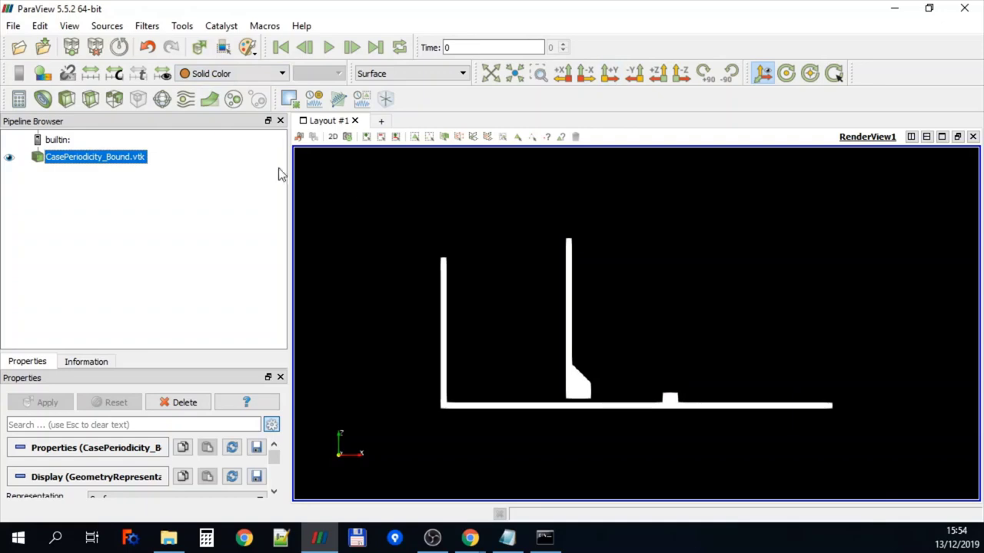
Apply particles/PartFluid_..vtk, drag the Idp legend to the top, and play the animation
left_click(18, 48)
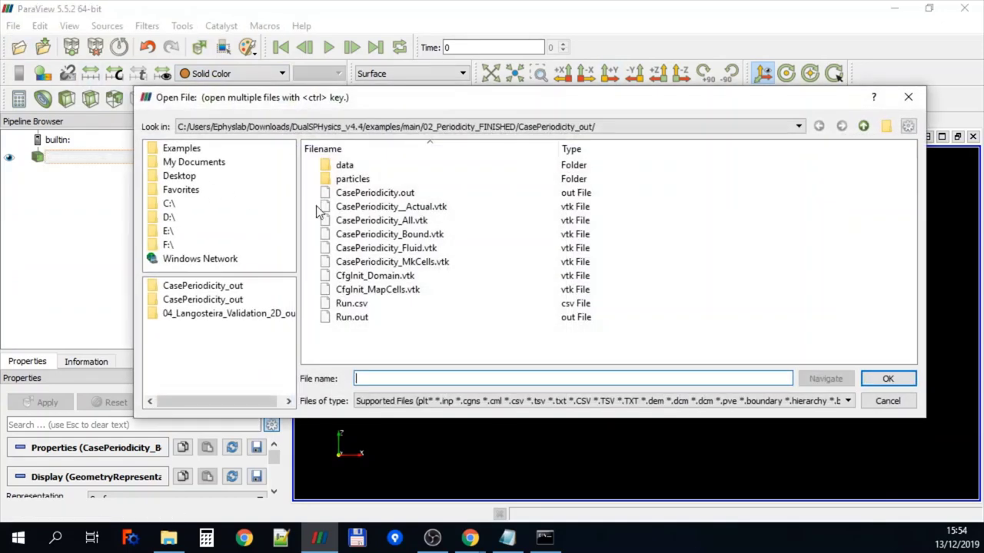
double_click(364, 182)
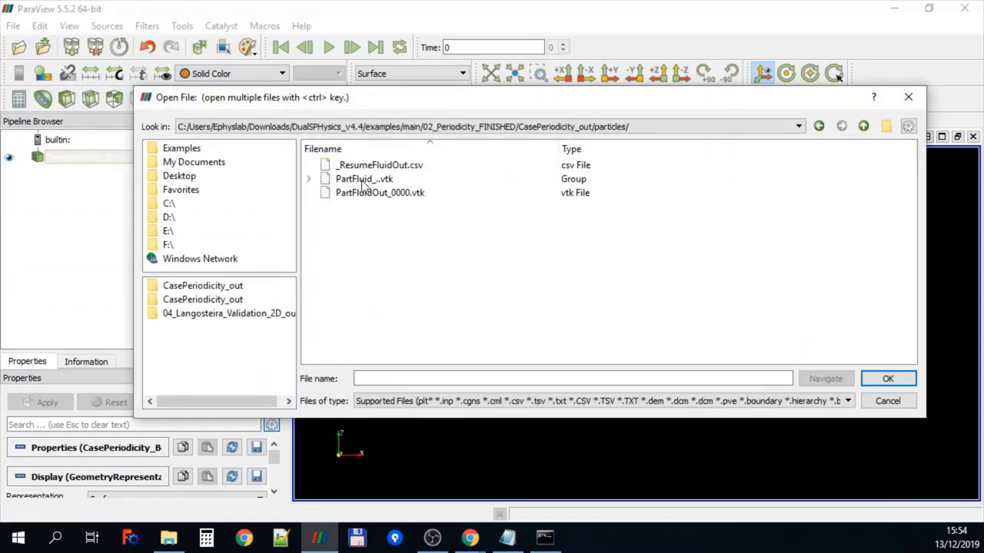
double_click(360, 181)
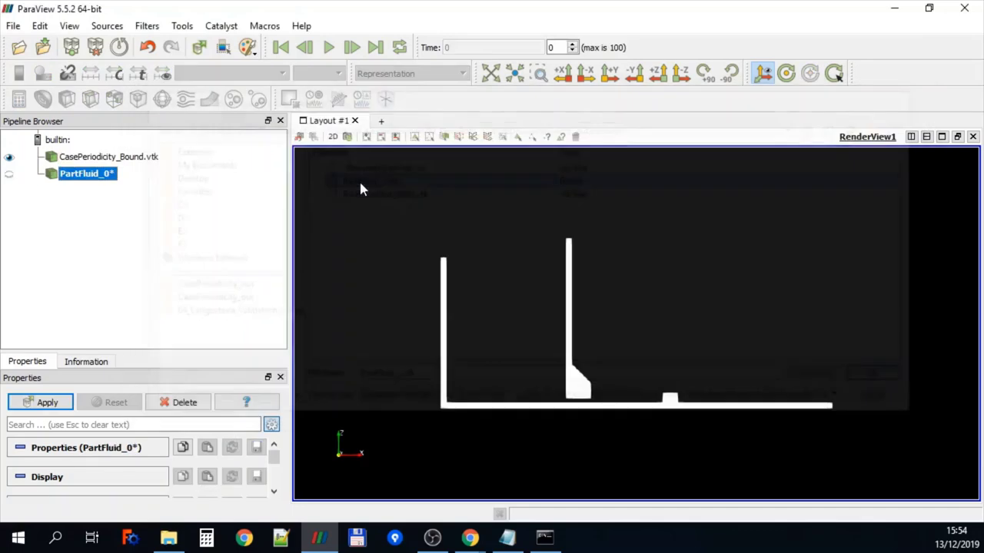
left_click(56, 403)
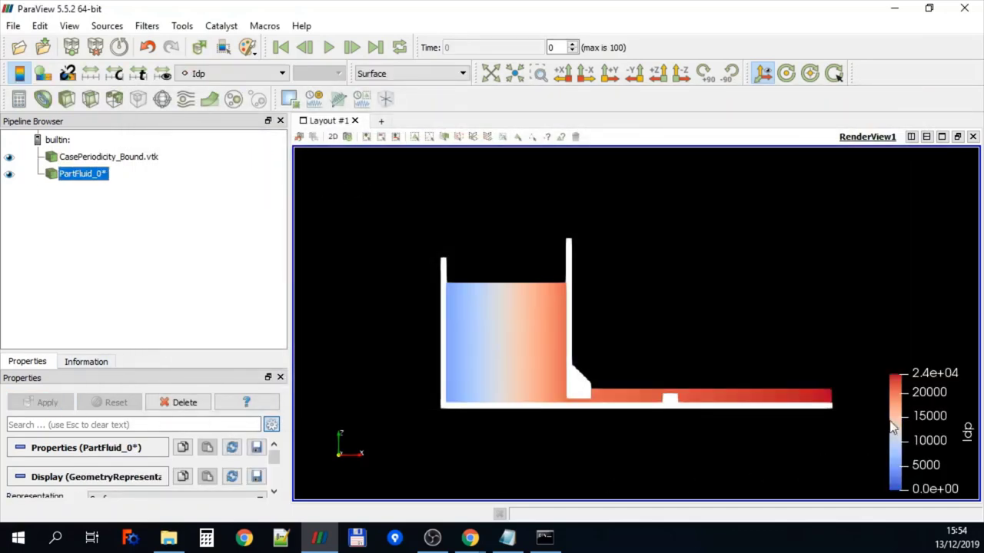
left_click_drag(940, 450, 734, 201)
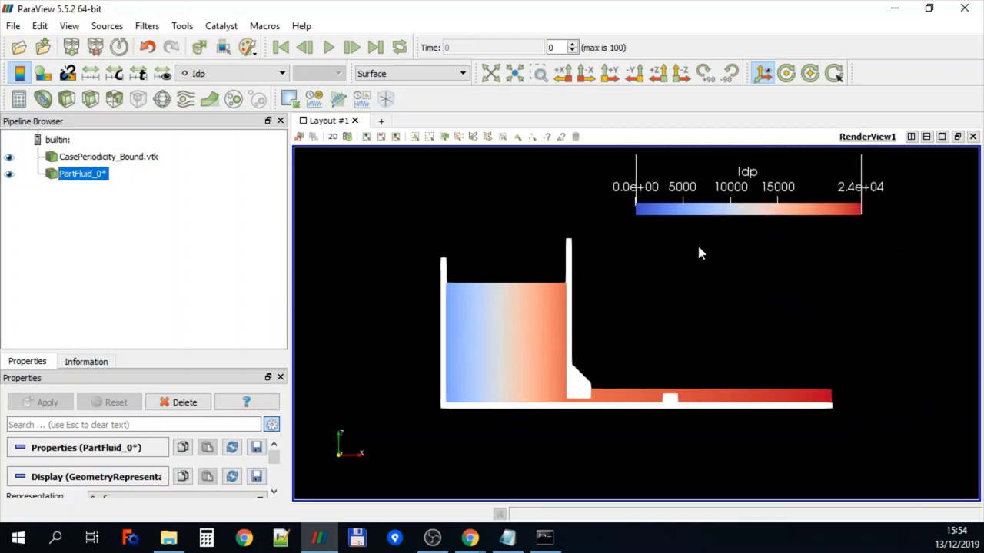
left_click(330, 48)
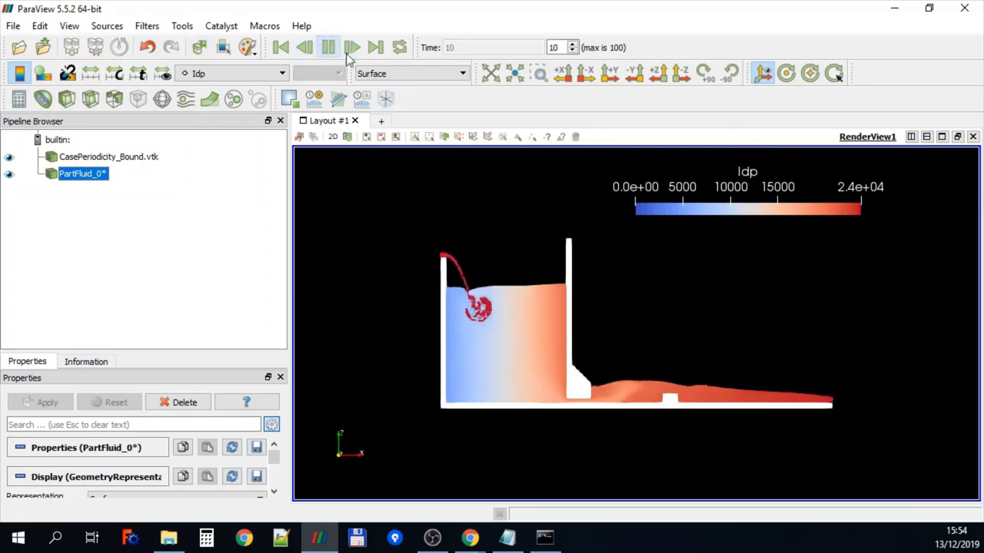